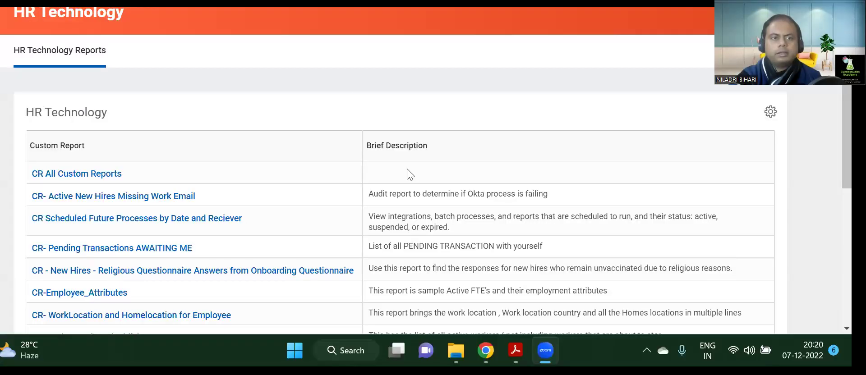
pyautogui.hotkey('alt', 'Tab')
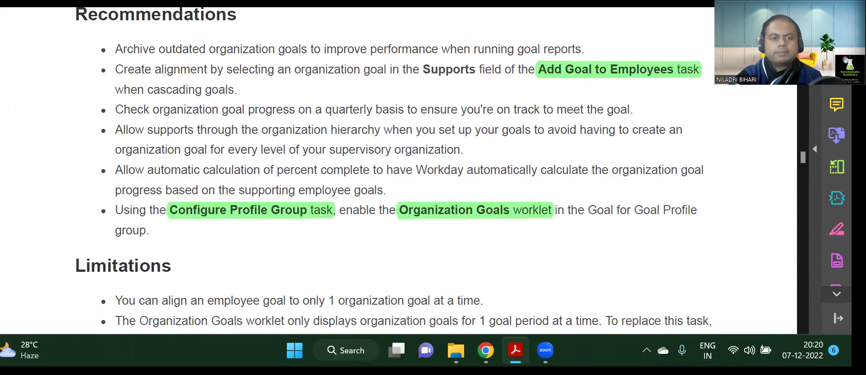
pyautogui.moveTo(486, 350)
pyautogui.click(485, 284)
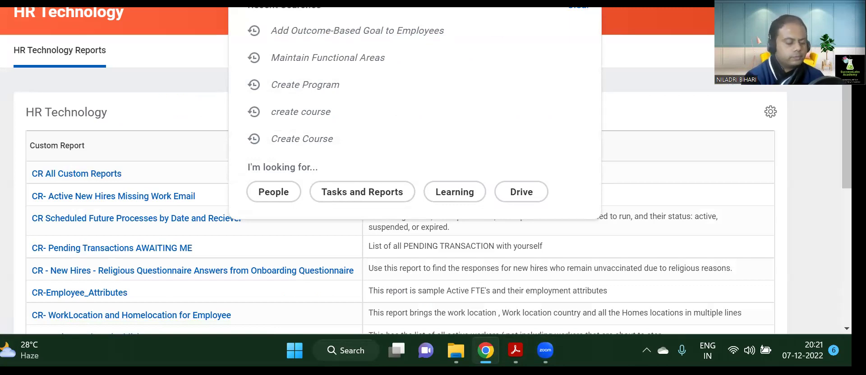
pyautogui.write('configure')
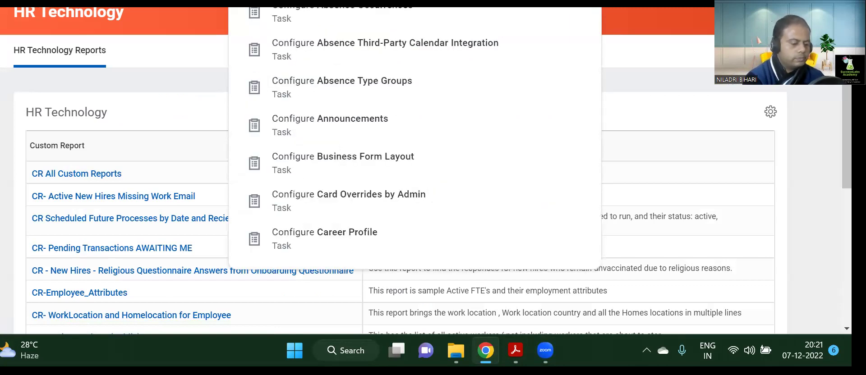
pyautogui.press('Escape')
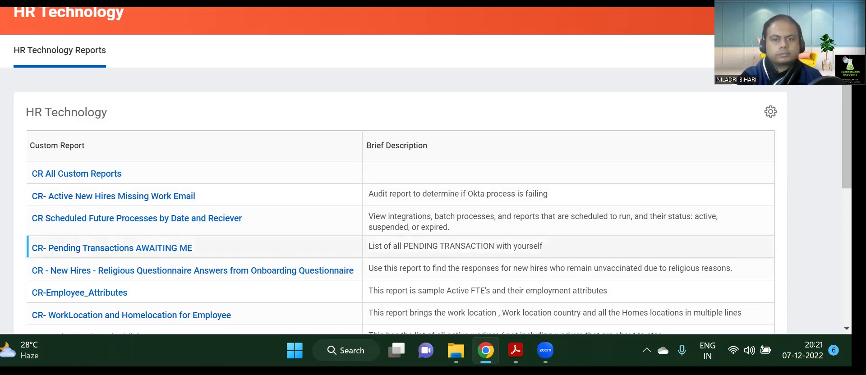
# Step: Check the recommended task name in the Workday administrator guide PDF, and open the Configure Profile Group task in Workday
pyautogui.hotkey('alt', 'Tab')
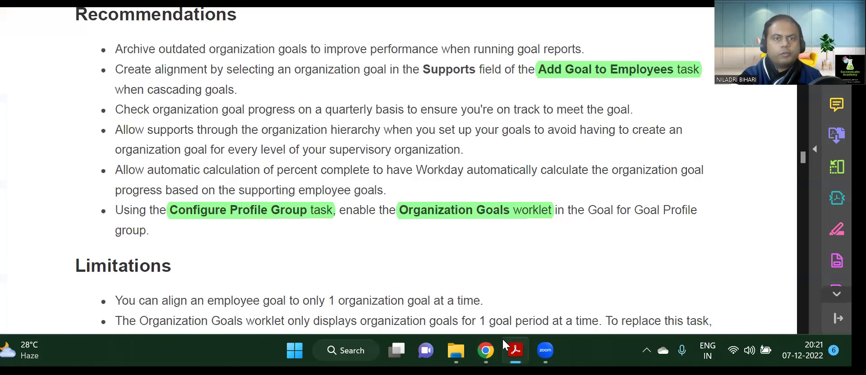
pyautogui.hotkey('alt', 'Tab')
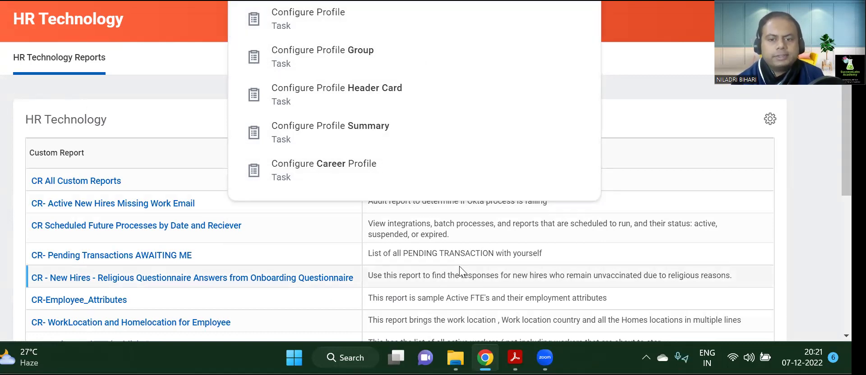
pyautogui.hotkey('alt', 'Tab')
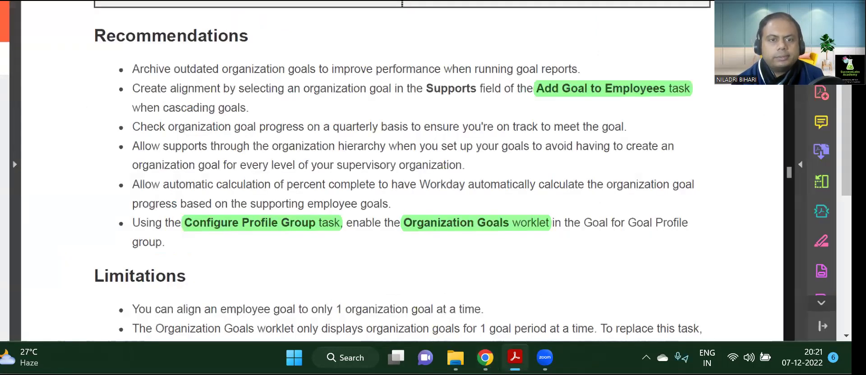
pyautogui.hotkey('alt', 'Tab')
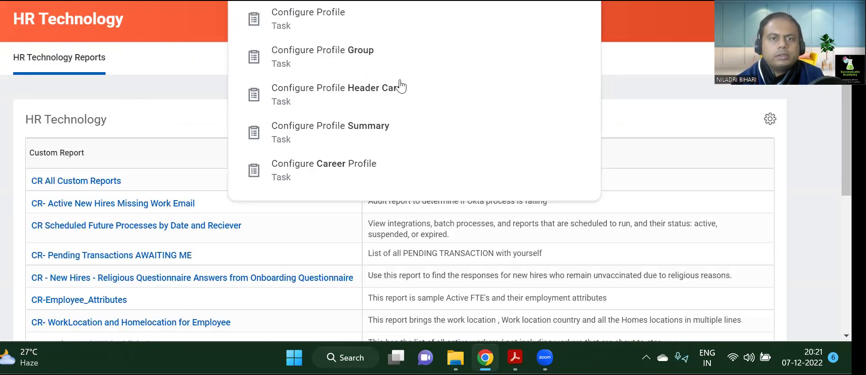
pyautogui.hotkey('alt', 'Tab')
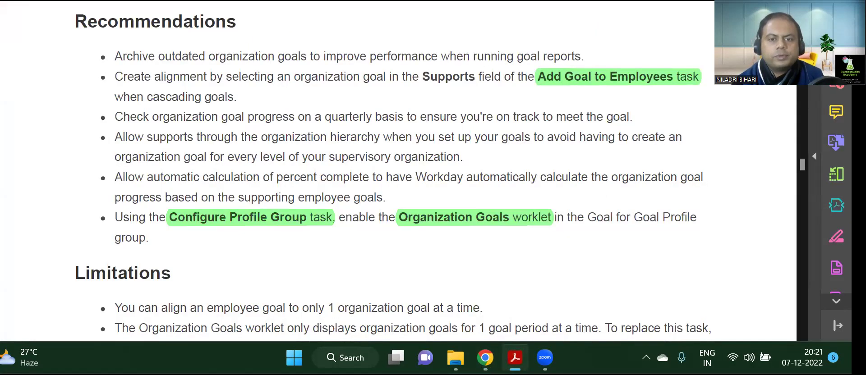
pyautogui.hotkey('alt', 'Tab')
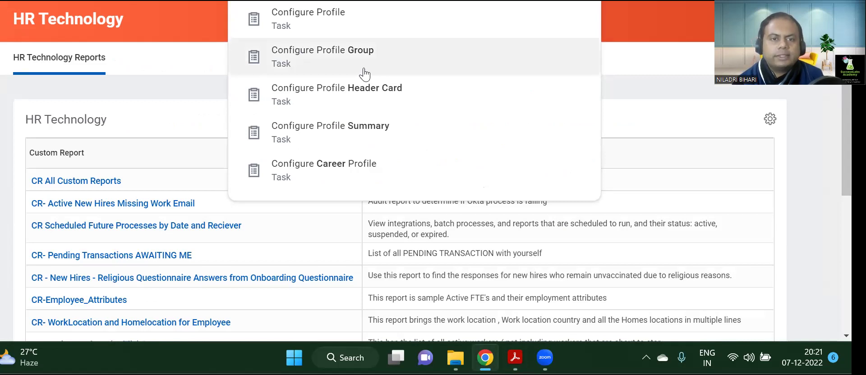
pyautogui.click(368, 70)
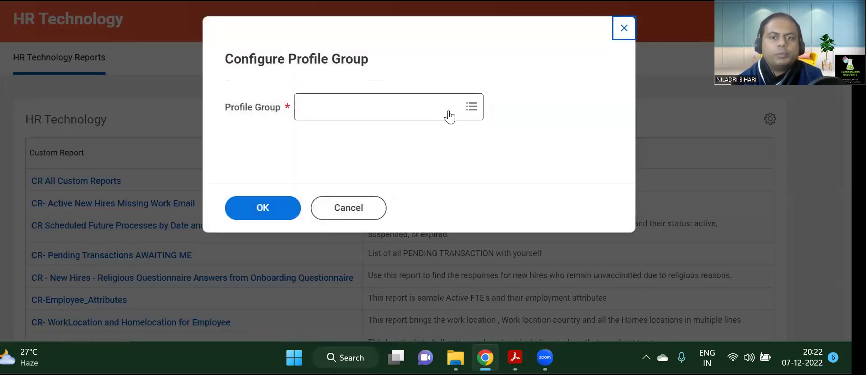
# Step: Browse the Groups by Profile list for the goal profile, comparing it with the recommendation in the administrator guide PDF
pyautogui.click(472, 108)
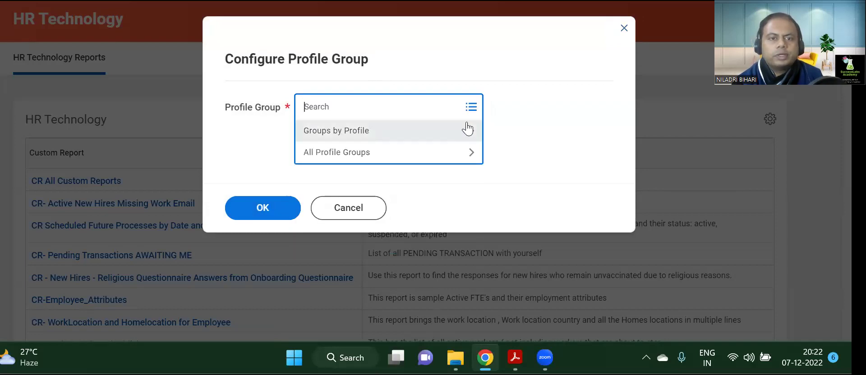
pyautogui.click(468, 134)
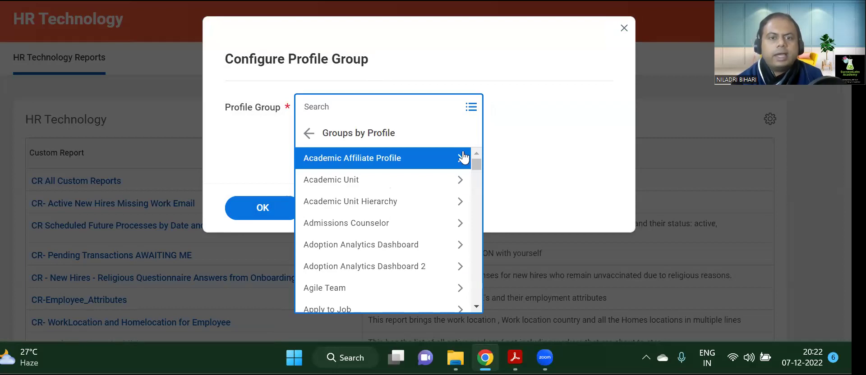
pyautogui.scroll(-3, 450, 205)
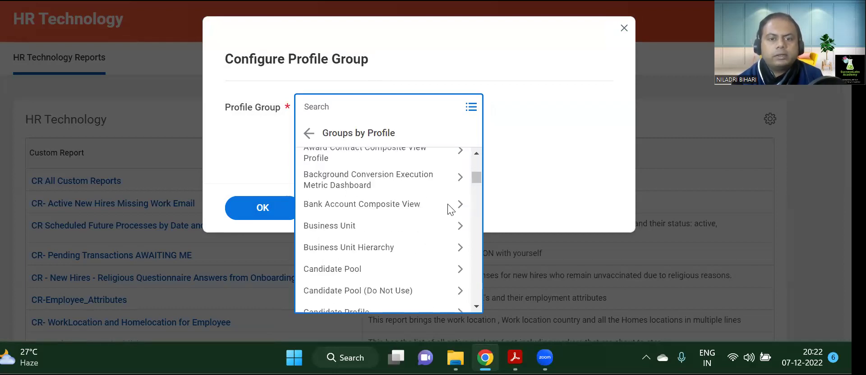
pyautogui.scroll(-5, 442, 212)
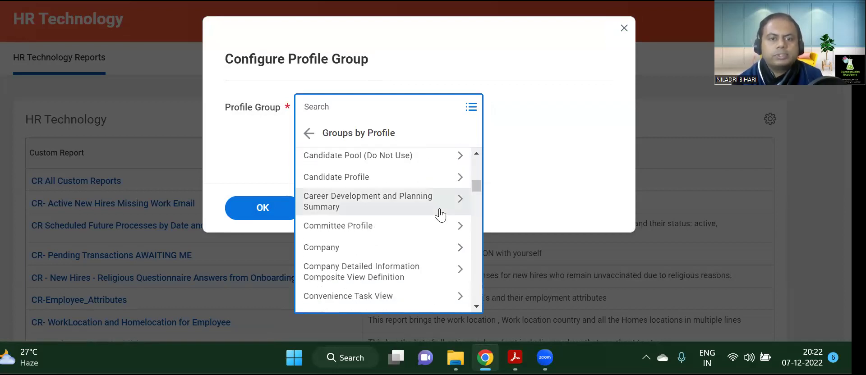
pyautogui.scroll(-5, 424, 199)
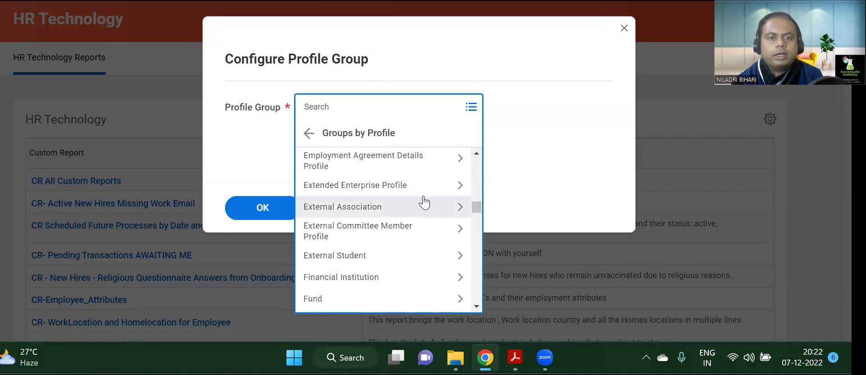
pyautogui.scroll(-3, 433, 225)
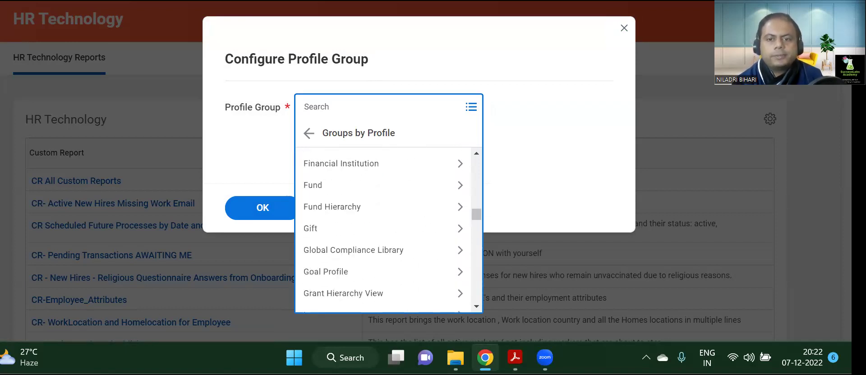
pyautogui.hotkey('alt', 'Tab')
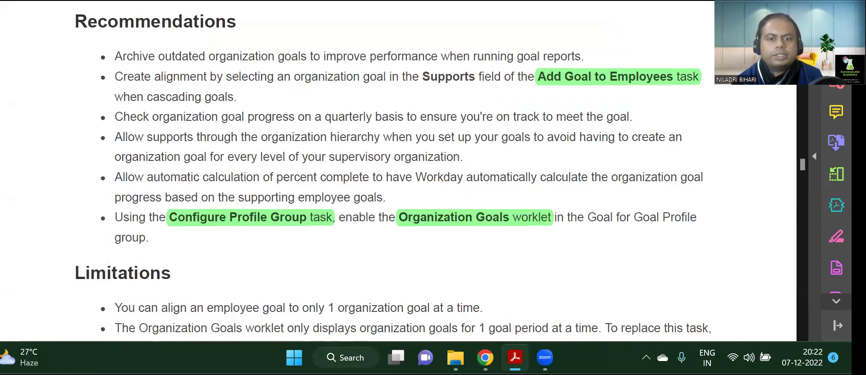
pyautogui.click(515, 358)
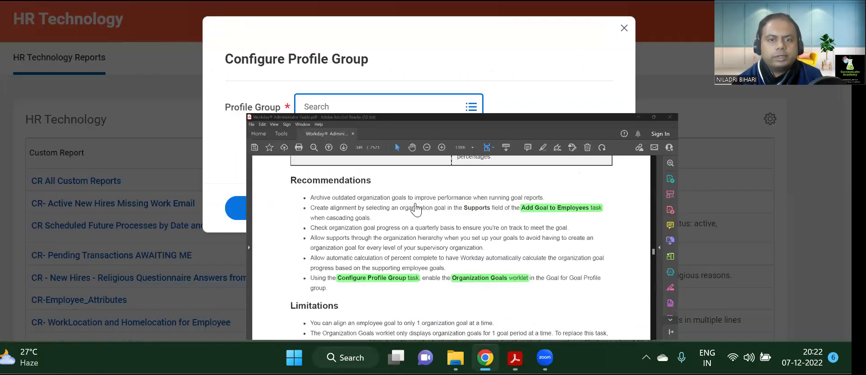
pyautogui.scroll(-3, 416, 210)
pyautogui.scroll(-5, 416, 210)
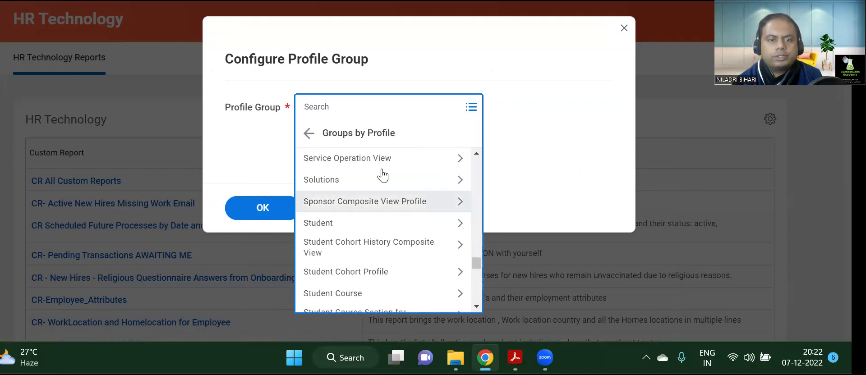
pyautogui.click(357, 109)
pyautogui.write('goal')
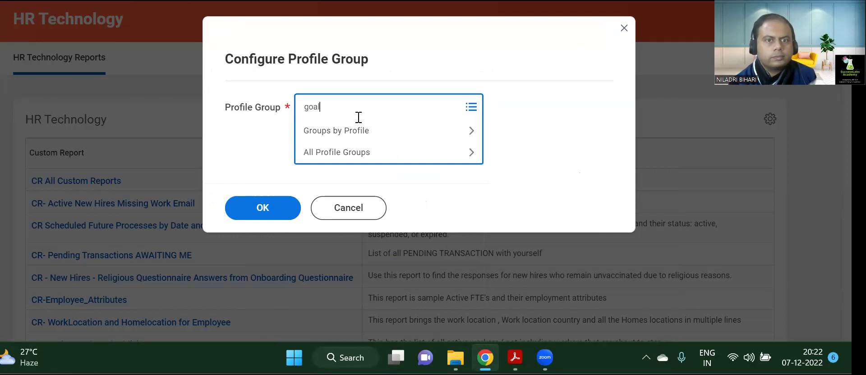
pyautogui.press('Return')
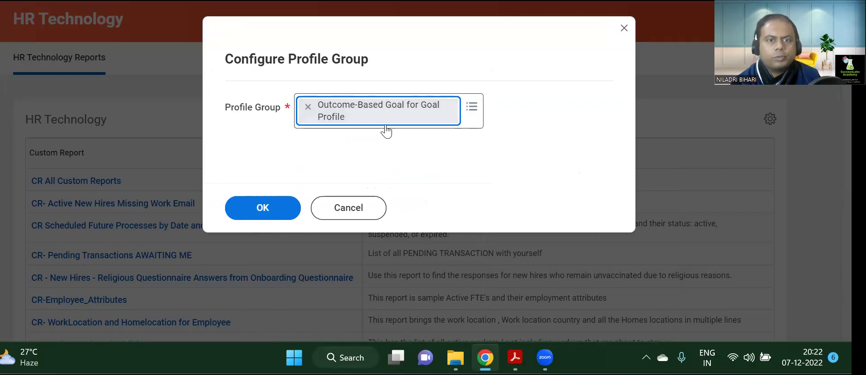
pyautogui.click(307, 109)
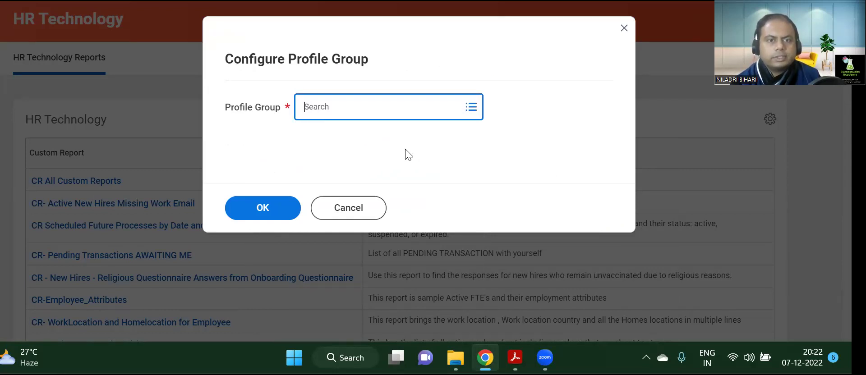
pyautogui.hotkey('alt', 'Tab')
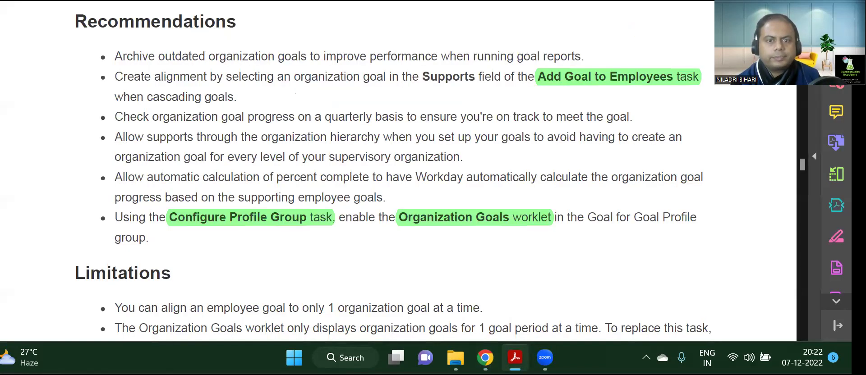
pyautogui.click(485, 358)
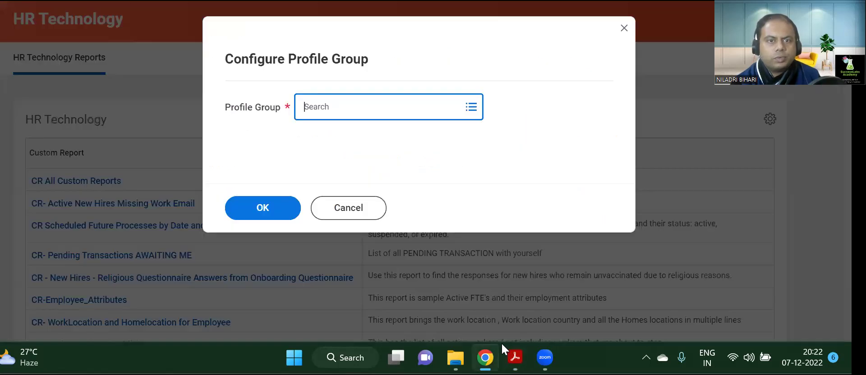
pyautogui.write('o')
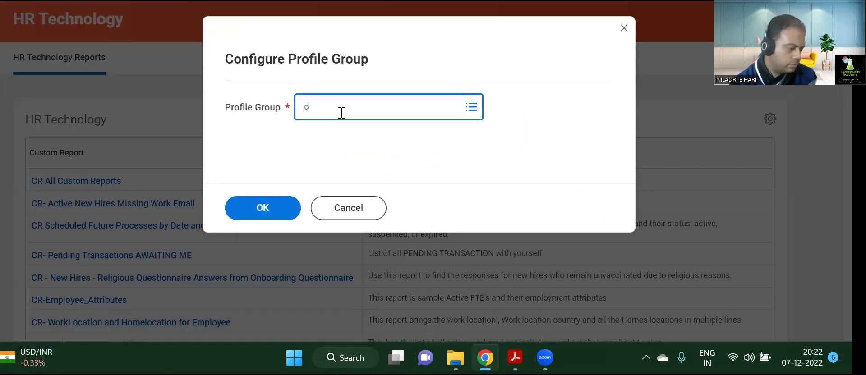
pyautogui.write('rgan')
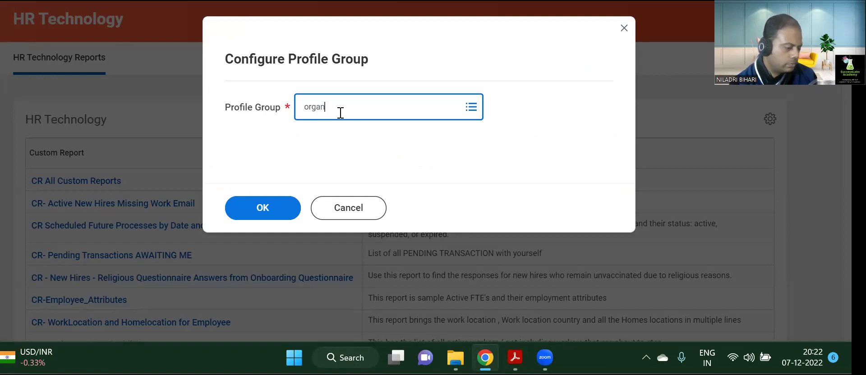
pyautogui.write('izational ')
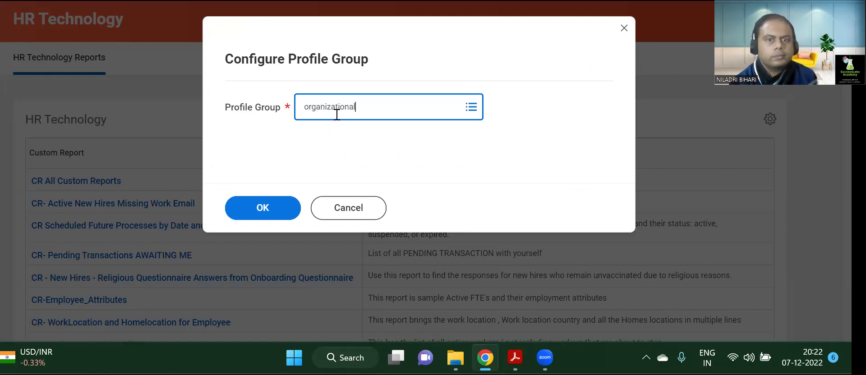
pyautogui.write('goal')
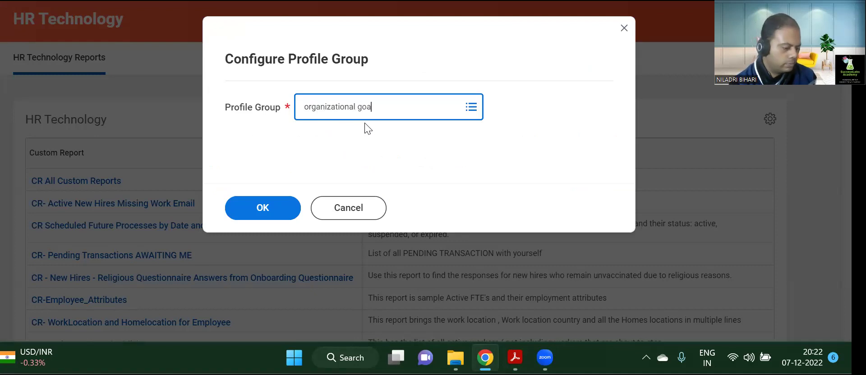
pyautogui.press('Return')
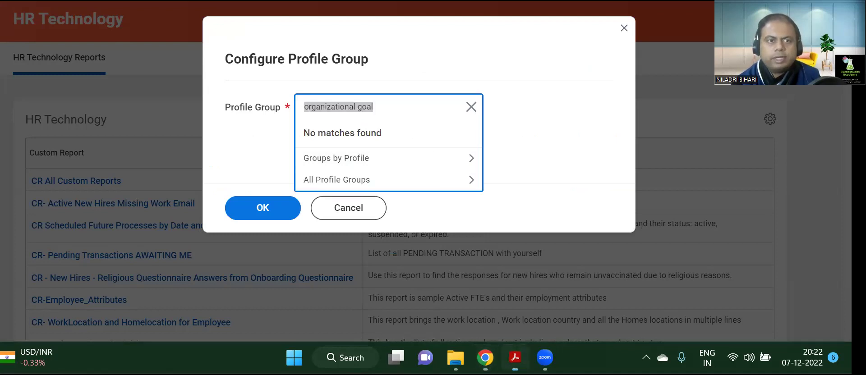
# Step: Search the profile groups for "goal", select Outcome-Based Goal for Goal Profile and open its configuration
pyautogui.hotkey('alt', 'Tab')
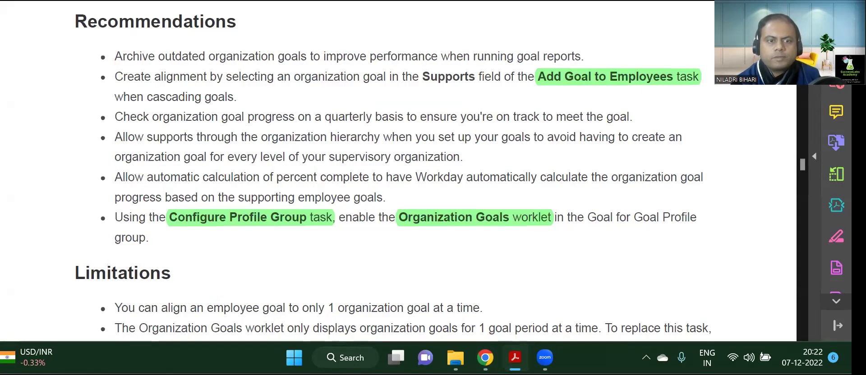
pyautogui.click(485, 358)
pyautogui.hotkey('alt', 'Tab')
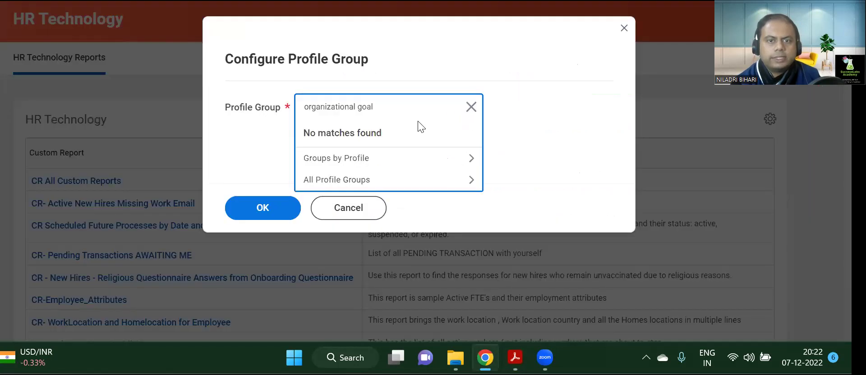
pyautogui.click(474, 104)
pyautogui.write('goal')
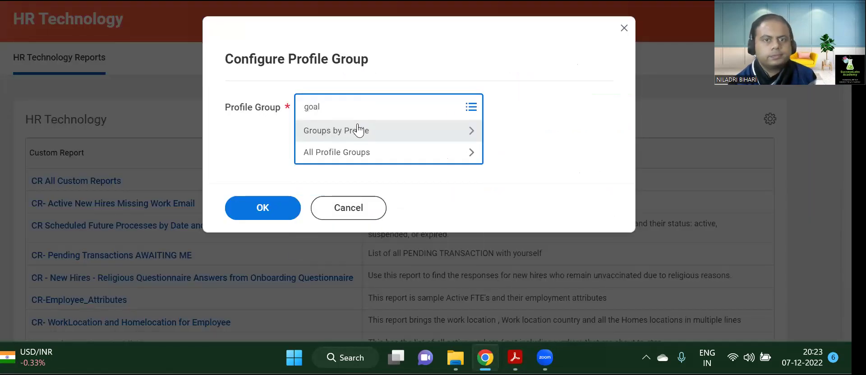
pyautogui.press('Return')
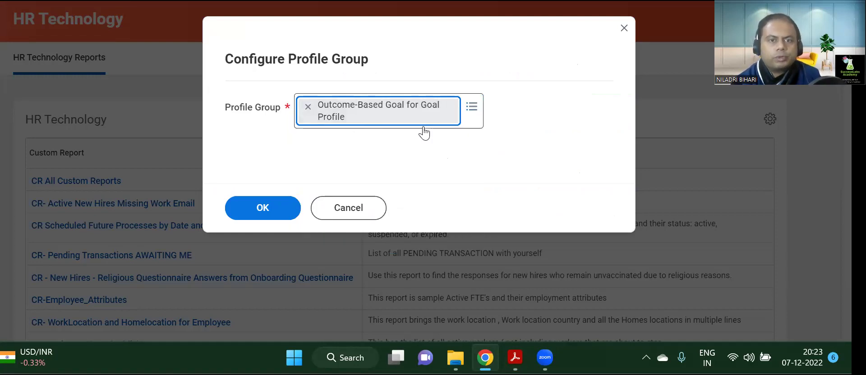
pyautogui.click(270, 208)
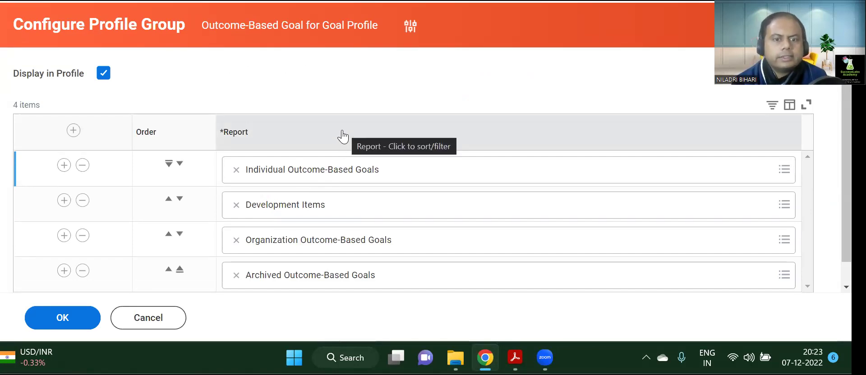
# Step: Add an empty report row to the Outcome-Based Goal group, browse its allowed report categories, and remove the row
pyautogui.scroll(-1, 361, 190)
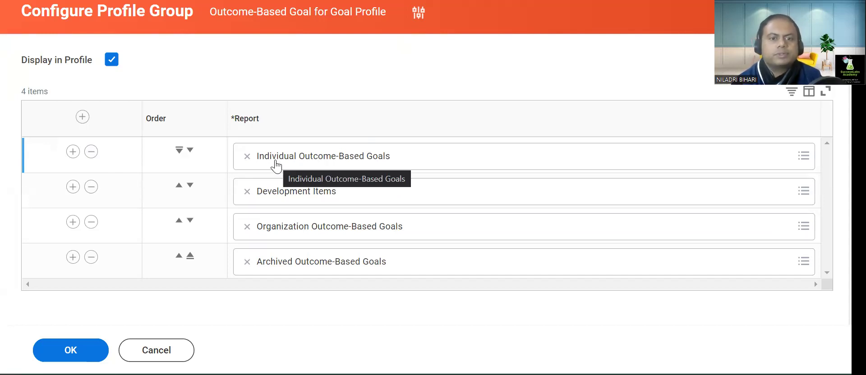
pyautogui.click(82, 118)
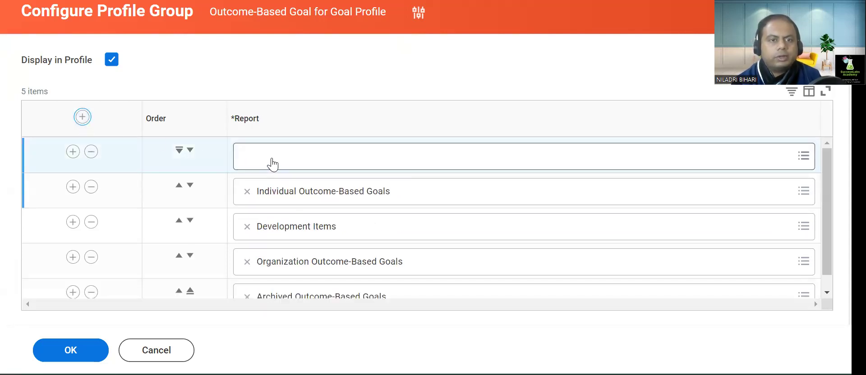
pyautogui.click(272, 158)
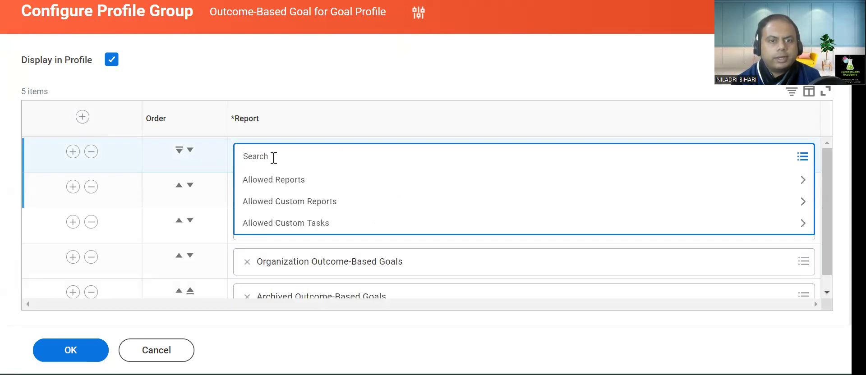
pyautogui.click(316, 231)
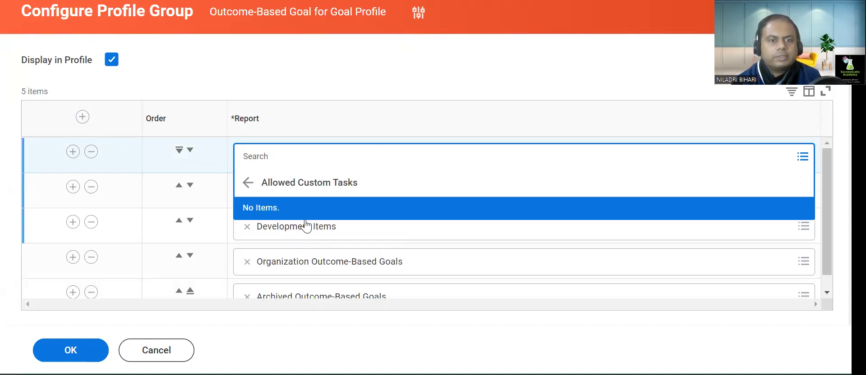
pyautogui.click(248, 183)
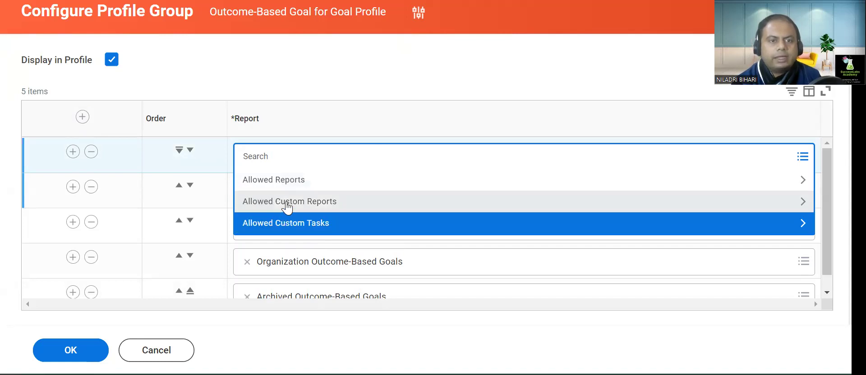
pyautogui.click(320, 85)
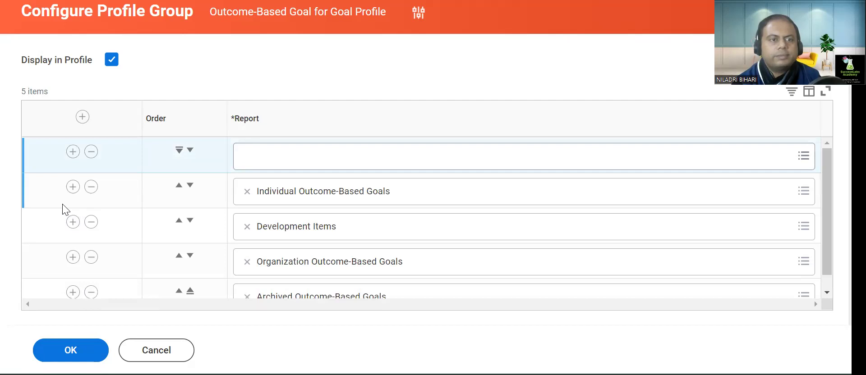
pyautogui.click(91, 152)
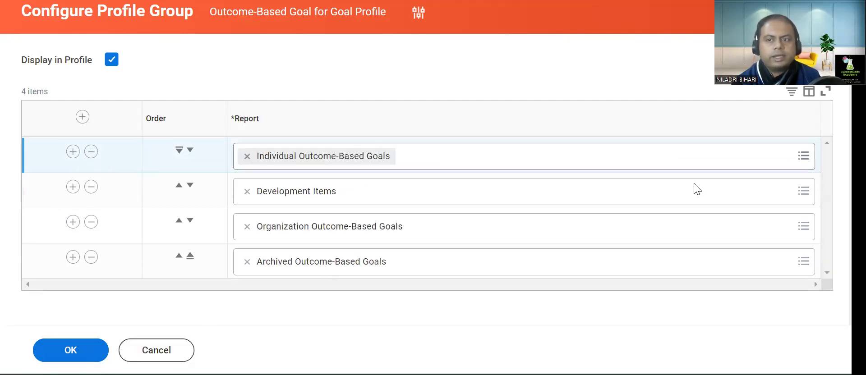
# Step: Look through the report options for Individual Outcome-Based Goals, keep Display in Profile enabled, and save the profile group configuration
pyautogui.click(804, 158)
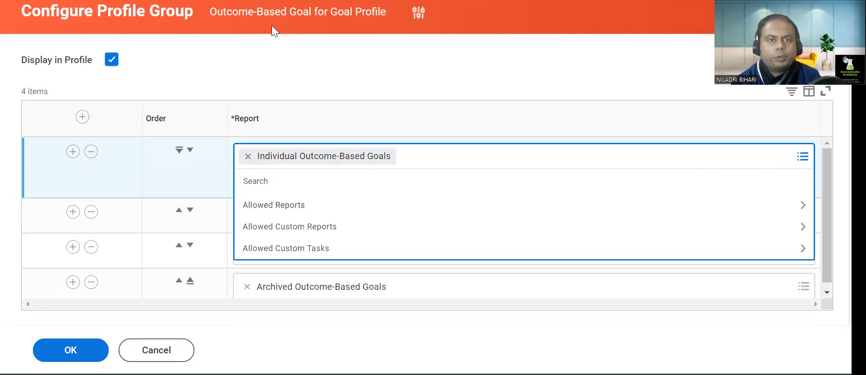
pyautogui.click(328, 68)
pyautogui.click(111, 59)
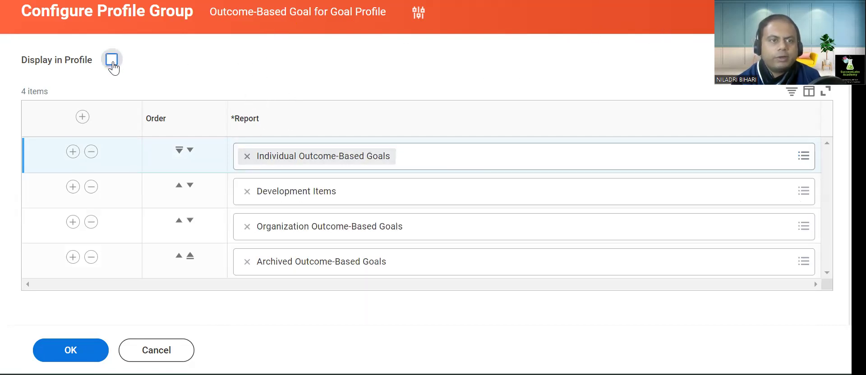
pyautogui.click(112, 61)
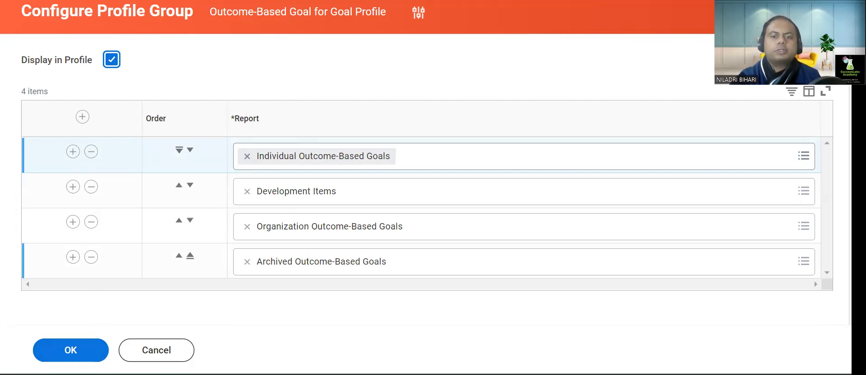
pyautogui.click(69, 350)
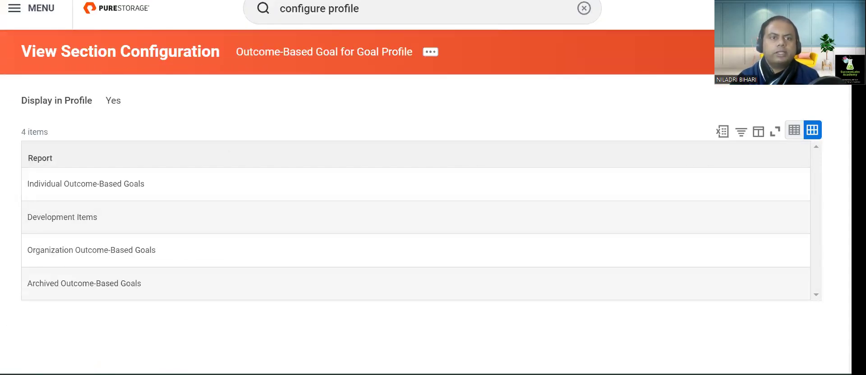
# Step: Switch to the administrator guide PDF and review the organization goal limitations, security domains and reporting considerations
pyautogui.hotkey('alt', 'Tab')
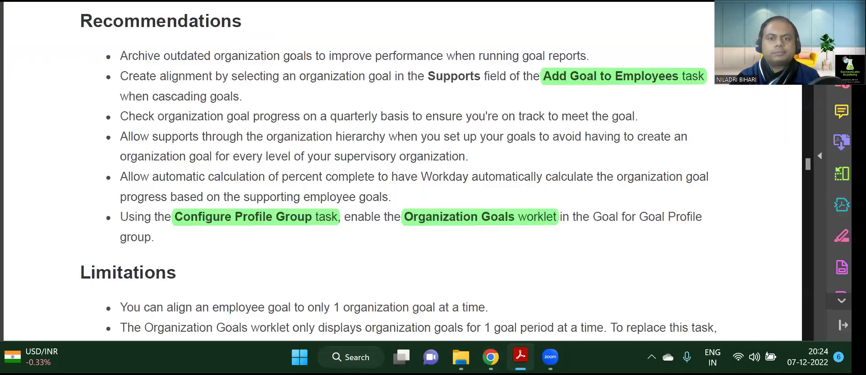
pyautogui.scroll(-3, 461, 227)
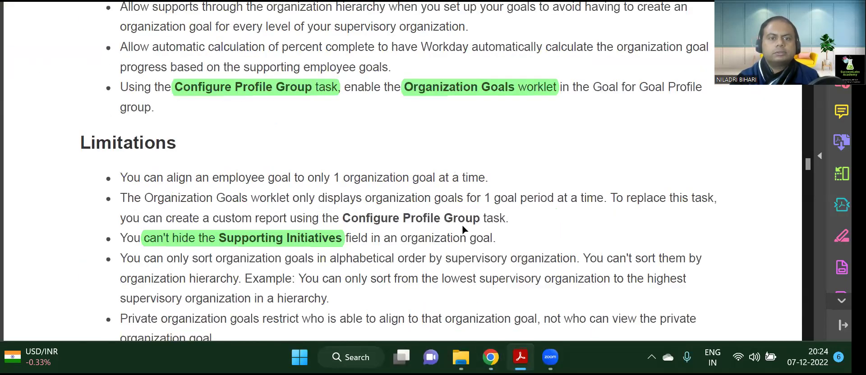
pyautogui.scroll(-3, 464, 230)
pyautogui.scroll(-6, 420, 196)
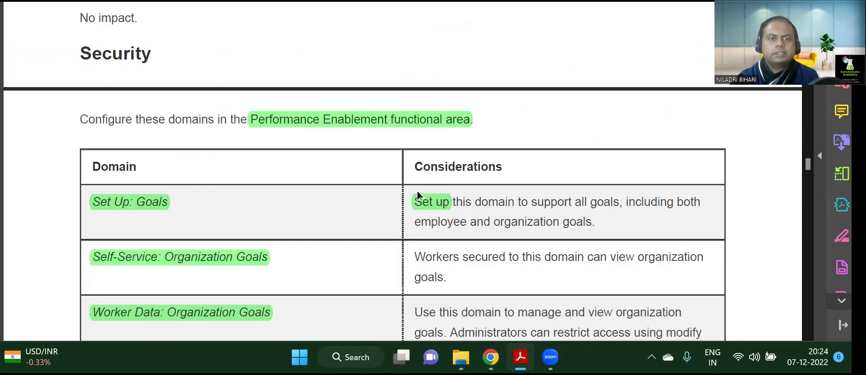
pyautogui.scroll(-4, 417, 191)
pyautogui.scroll(-10, 413, 180)
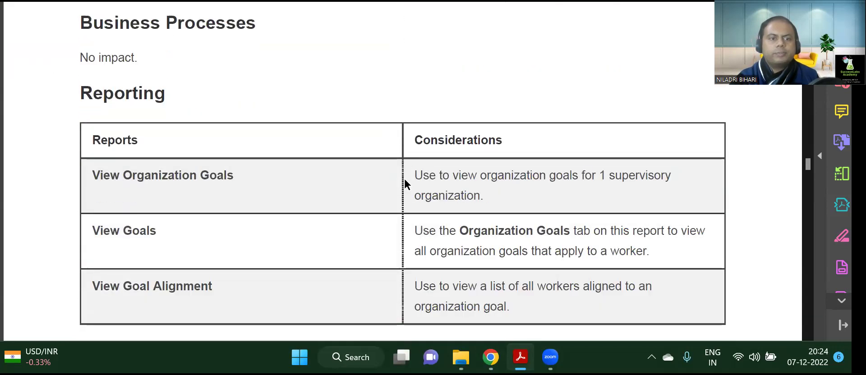
pyautogui.scroll(2, 404, 184)
pyautogui.scroll(2, 404, 181)
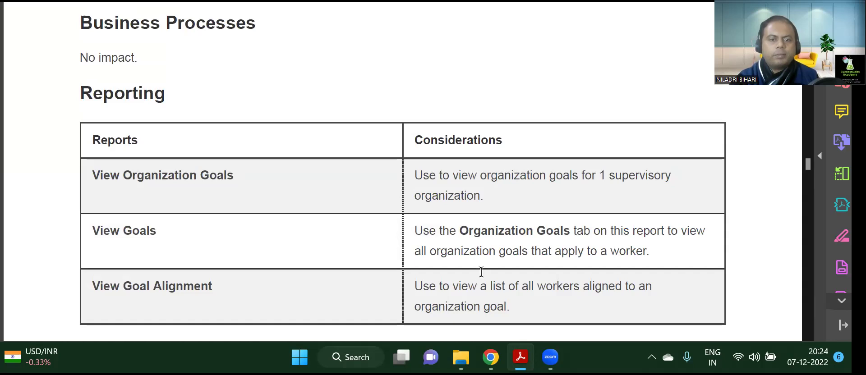
# Step: Switch back to Workday, search for "configure profil" and open the Configure Profile task
pyautogui.hotkey('alt', 'Tab')
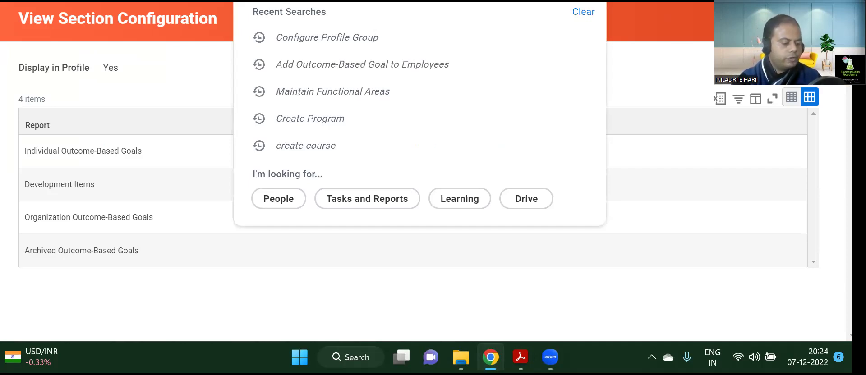
pyautogui.write('configure')
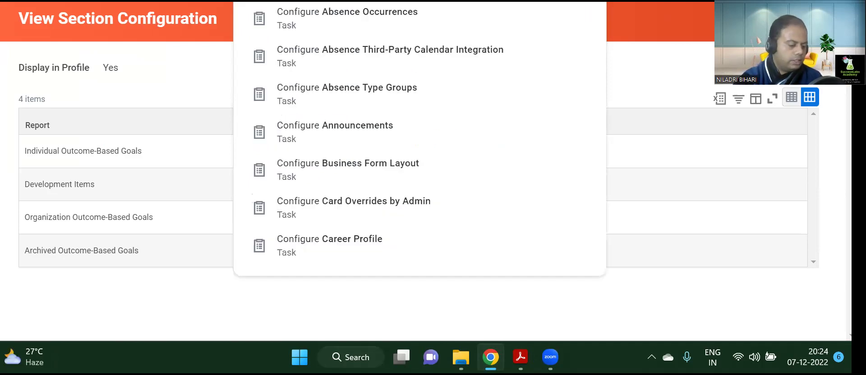
pyautogui.write(' pro')
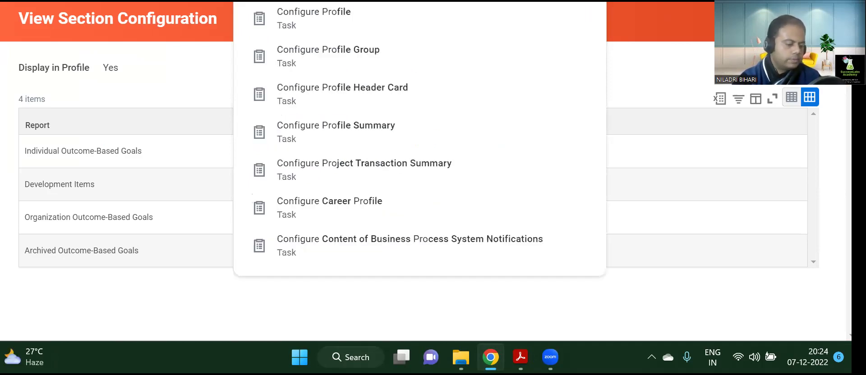
pyautogui.write('fil')
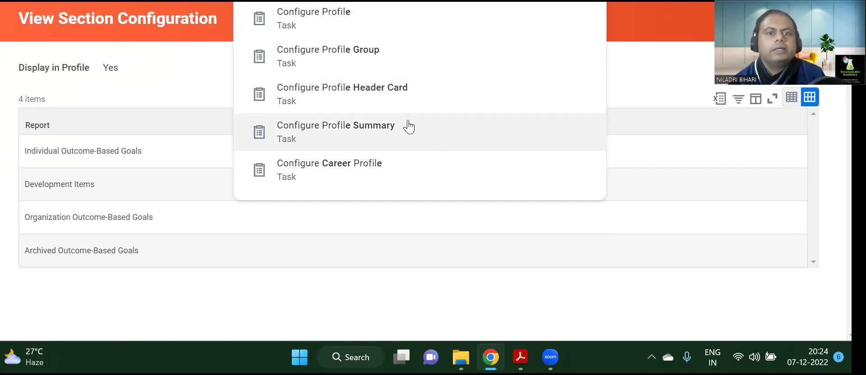
pyautogui.click(335, 18)
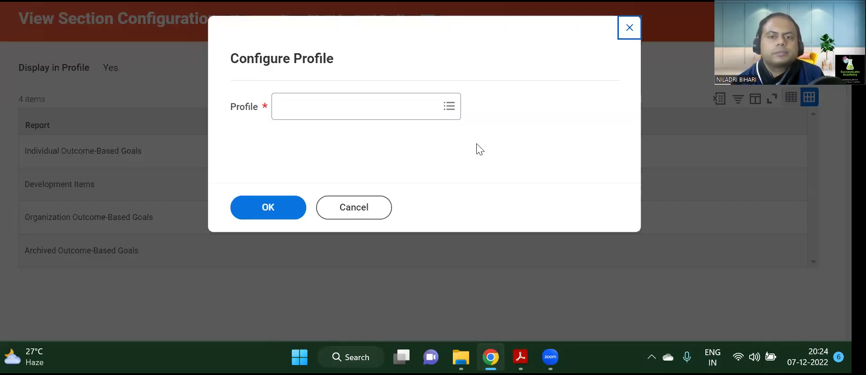
# Step: Select Organization as the profile in Configure Profile, and examine its section configuration without saving changes
pyautogui.click(451, 111)
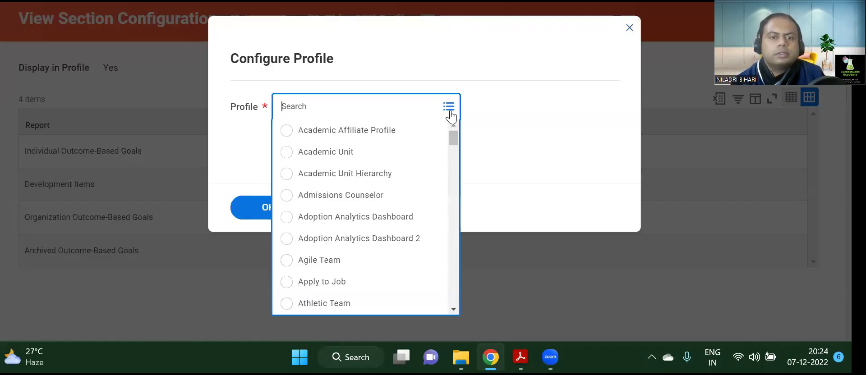
pyautogui.scroll(-10, 408, 217)
pyautogui.scroll(-10, 407, 228)
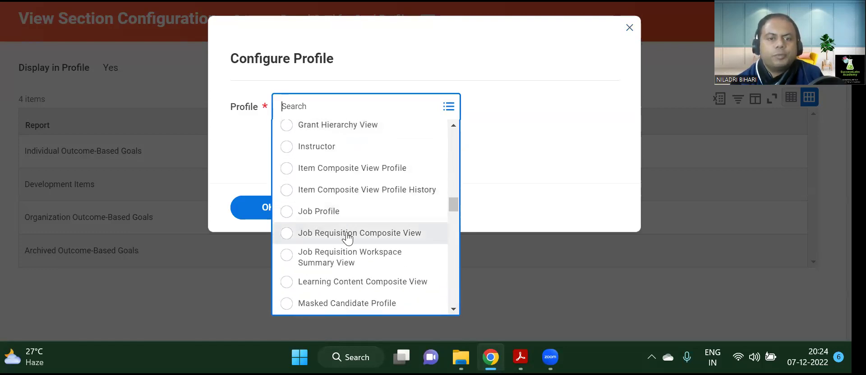
pyautogui.scroll(-5, 359, 233)
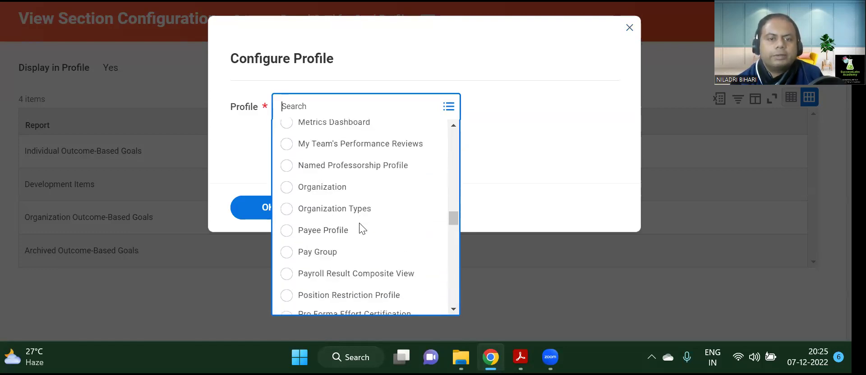
pyautogui.click(357, 195)
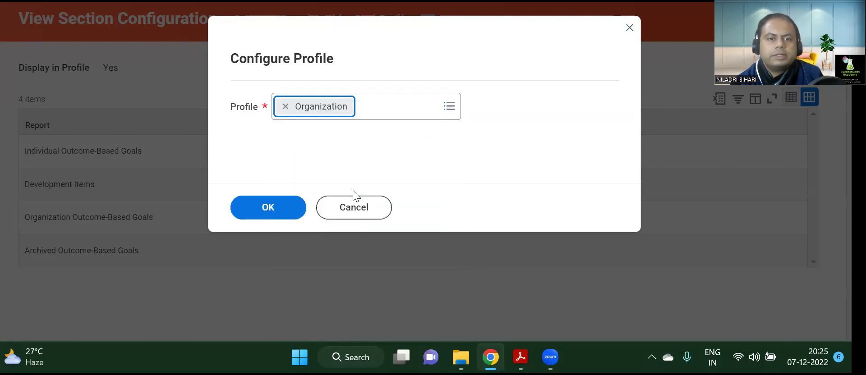
pyautogui.click(286, 208)
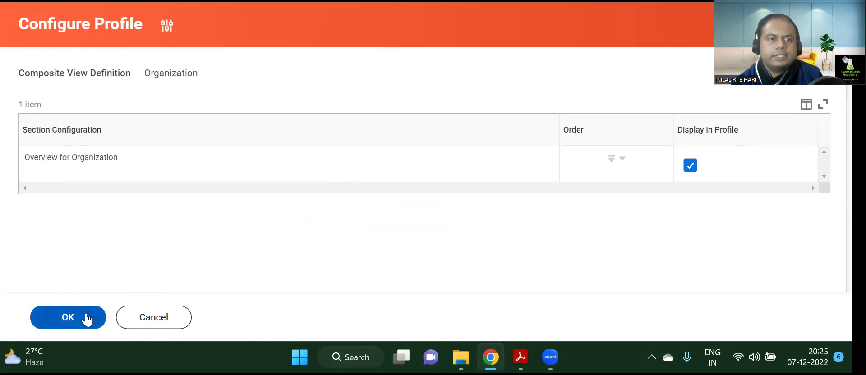
pyautogui.click(142, 322)
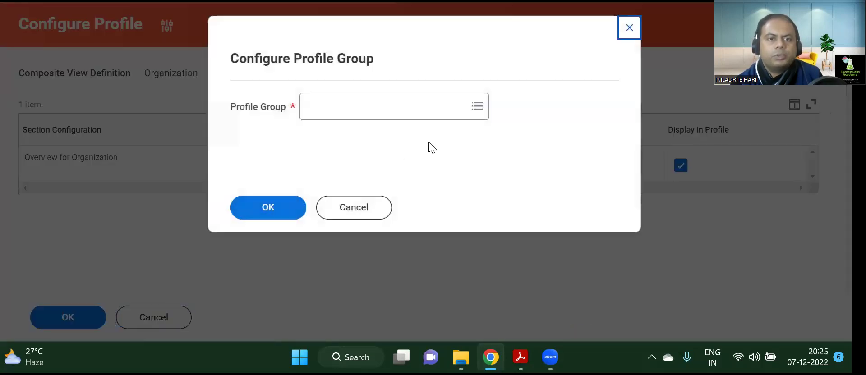
pyautogui.click(401, 113)
pyautogui.write('goal')
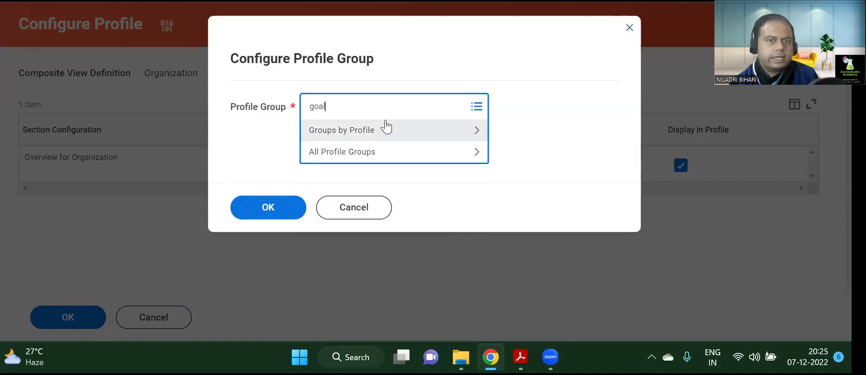
pyautogui.press('Return')
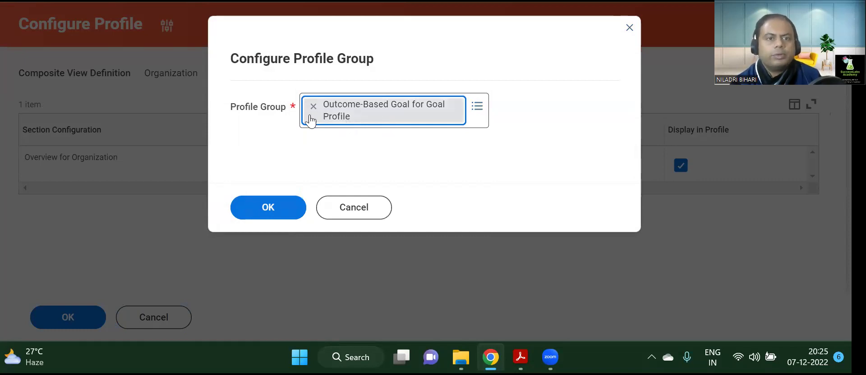
pyautogui.click(343, 207)
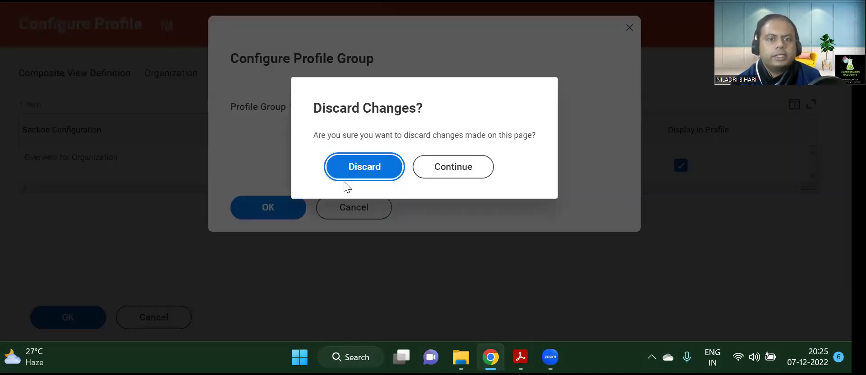
pyautogui.click(354, 177)
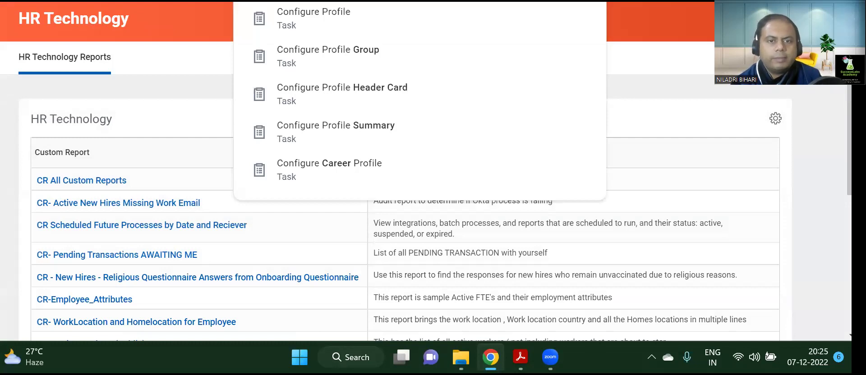
# Step: Open the Configure Profile Summary task for the Agile Team profile, and add an empty card row
pyautogui.click(366, 144)
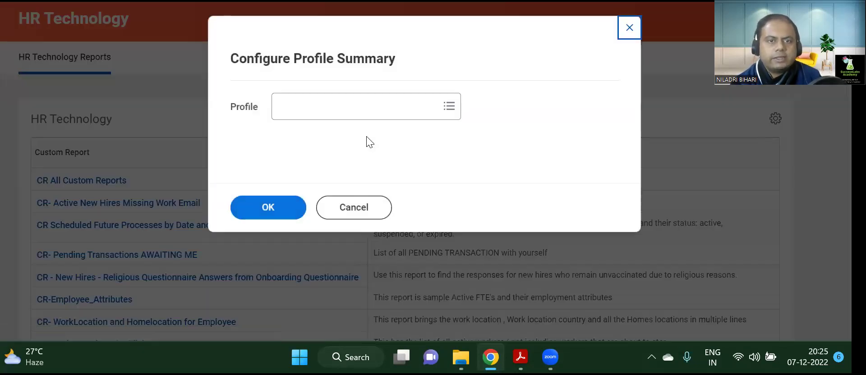
pyautogui.click(448, 108)
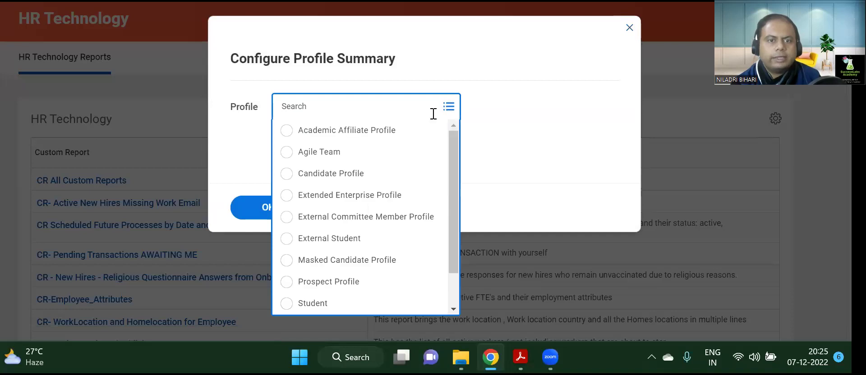
pyautogui.click(333, 163)
pyautogui.click(282, 208)
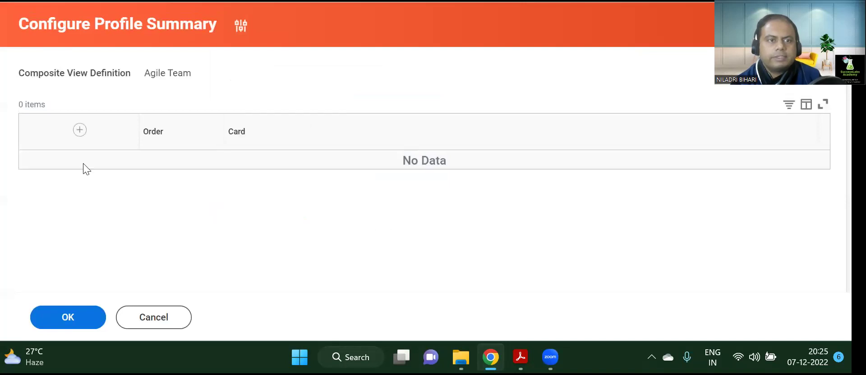
pyautogui.click(79, 131)
pyautogui.click(257, 170)
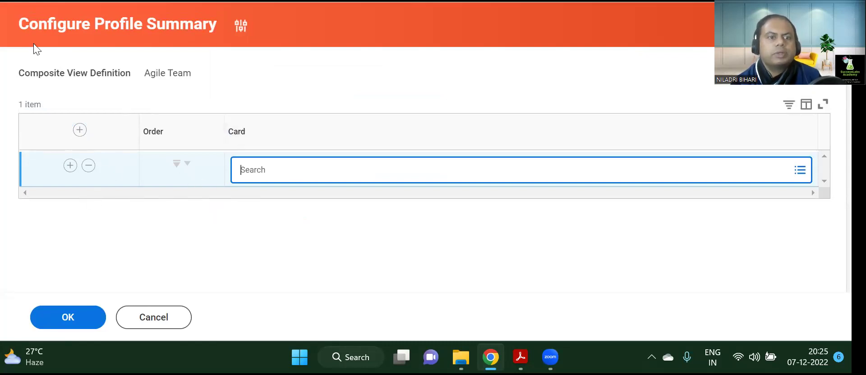
# Step: Discard the Agile Team summary edits and reopen the Configure Profile Summary task for the Candidate Profile
pyautogui.click(138, 316)
pyautogui.click(384, 169)
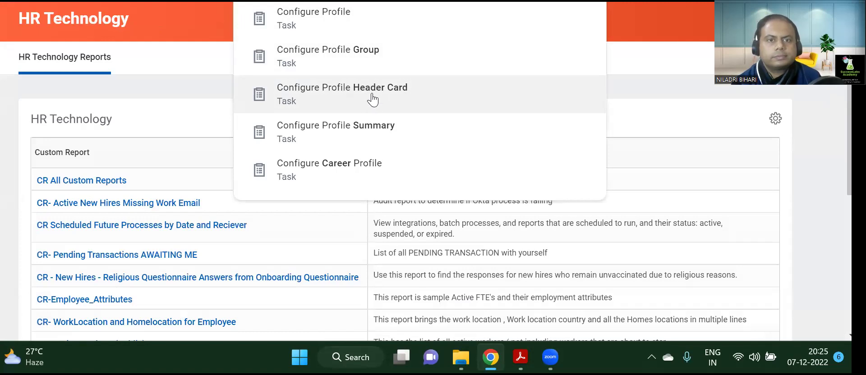
pyautogui.click(372, 135)
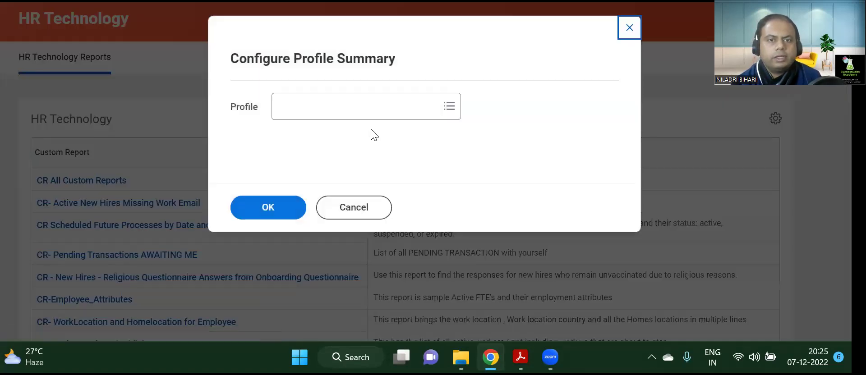
pyautogui.click(441, 105)
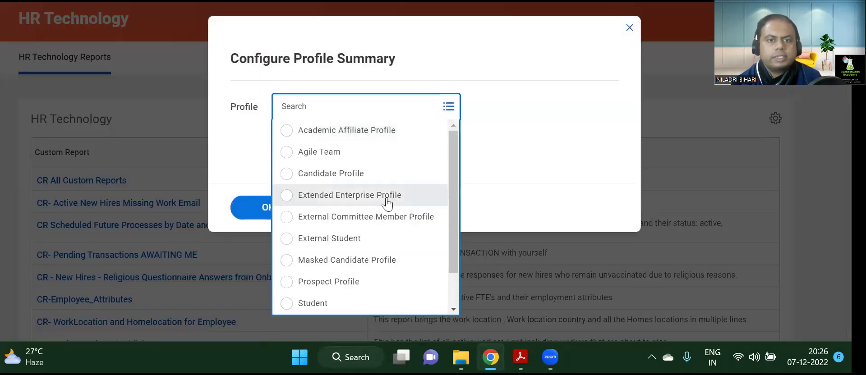
pyautogui.click(334, 180)
pyautogui.click(294, 205)
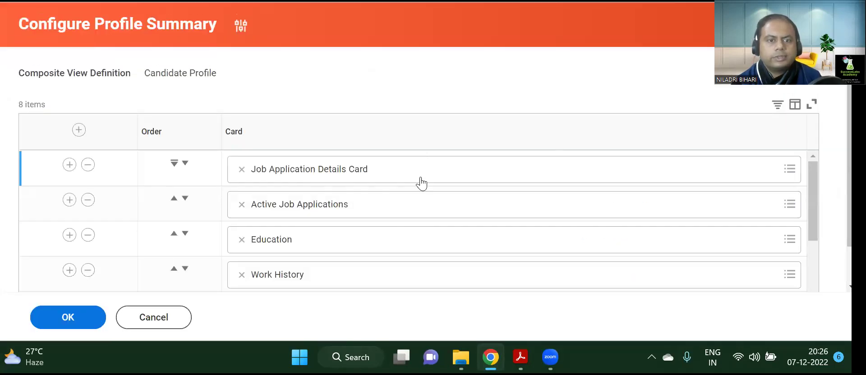
# Step: Review the full list of Candidate Profile summary cards and leave the task without saving
pyautogui.scroll(-5, 325, 172)
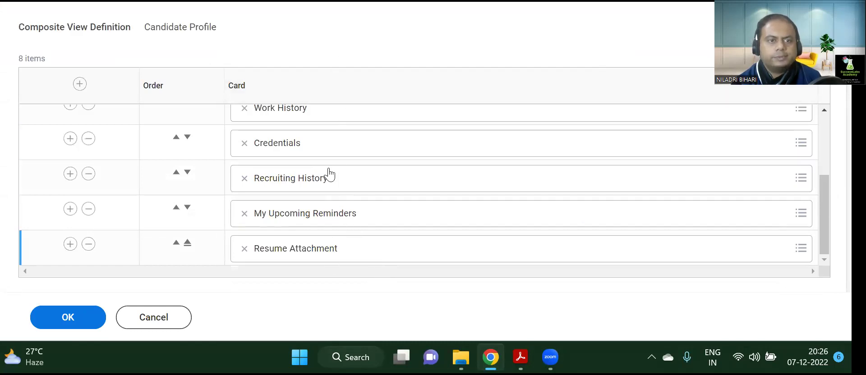
pyautogui.scroll(5, 319, 232)
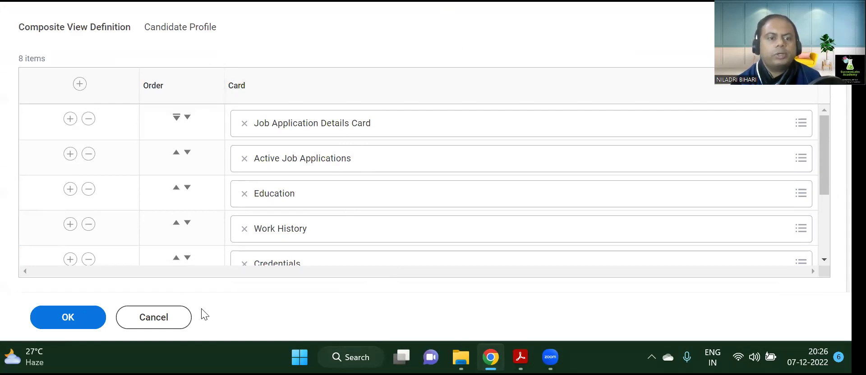
pyautogui.click(161, 319)
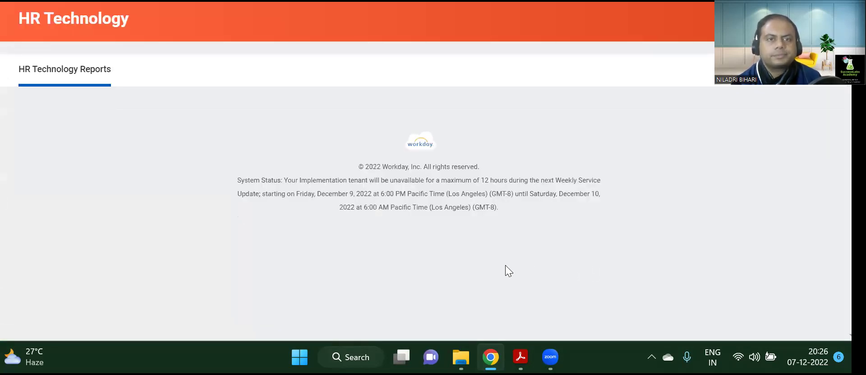
# Step: Check the Reporting table in the administrator guide PDF, return to Workday and search for the View Organization reports
pyautogui.hotkey('alt', 'Tab')
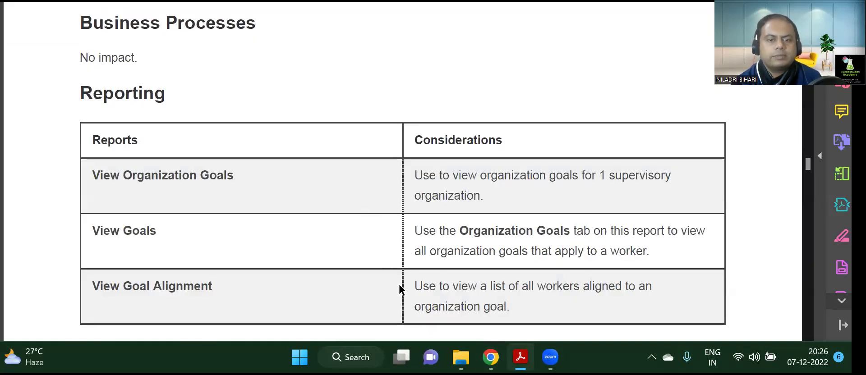
pyautogui.moveTo(490, 357)
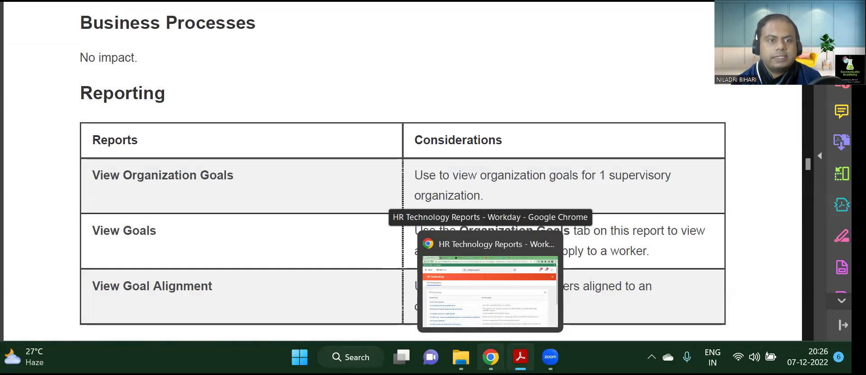
pyautogui.click(491, 291)
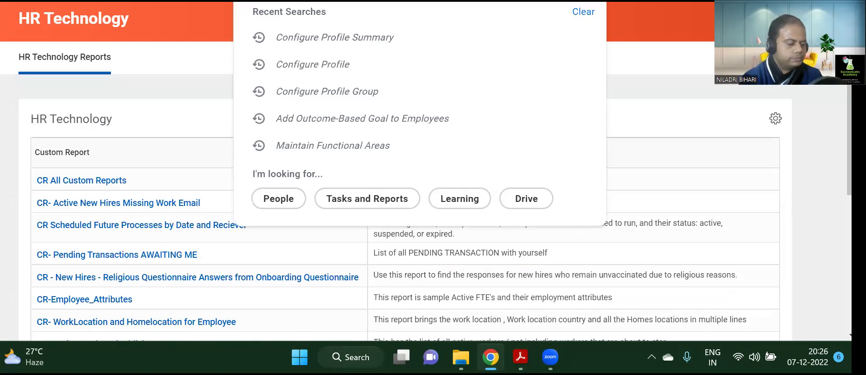
pyautogui.press('Escape')
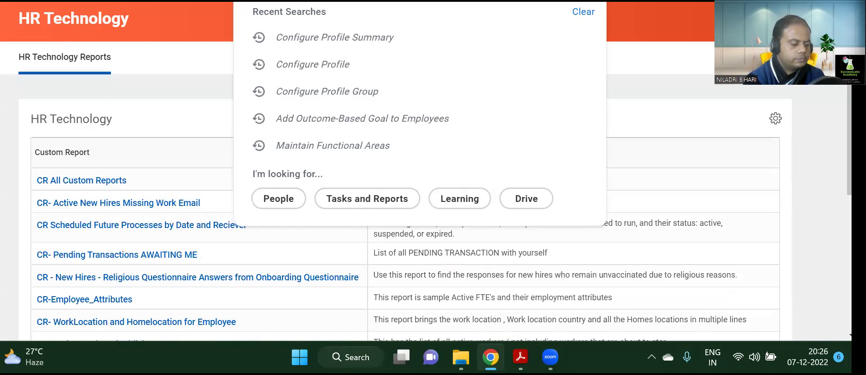
pyautogui.write('view organiza')
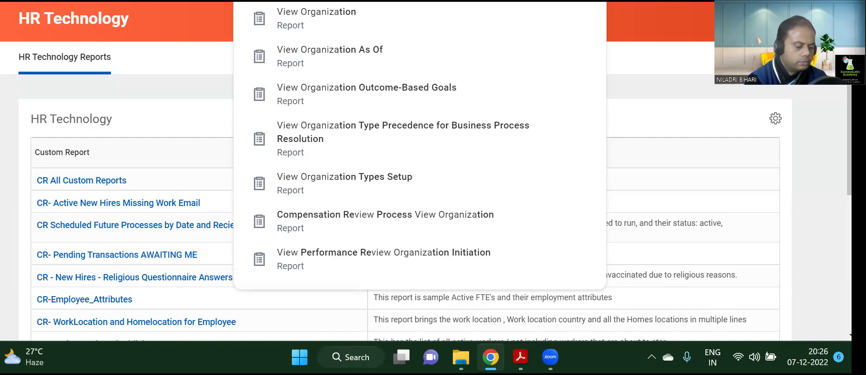
pyautogui.press('Escape')
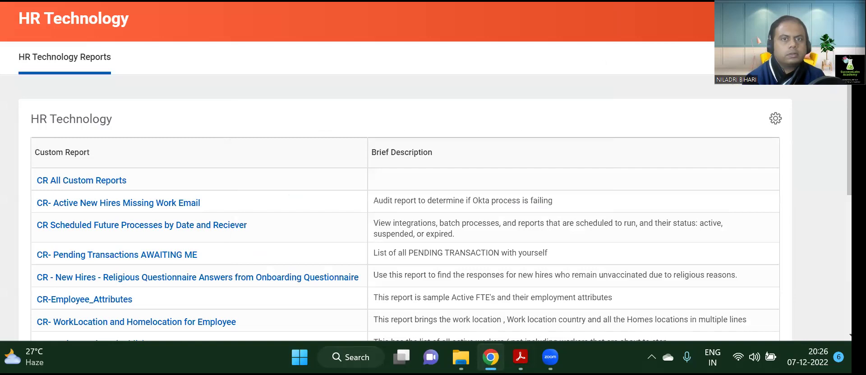
pyautogui.press('Down')
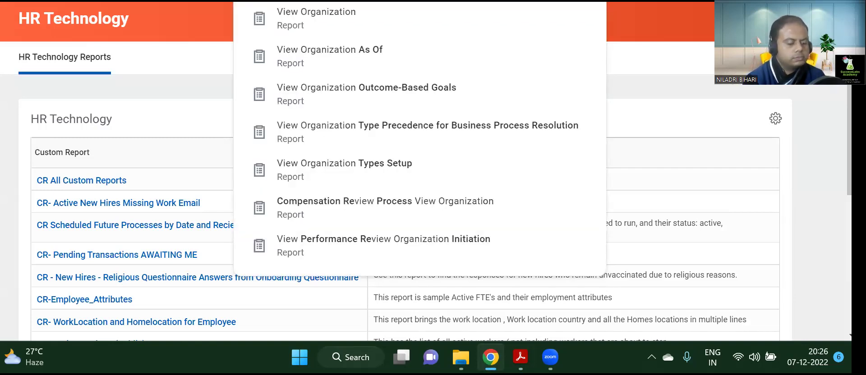
pyautogui.press('Escape')
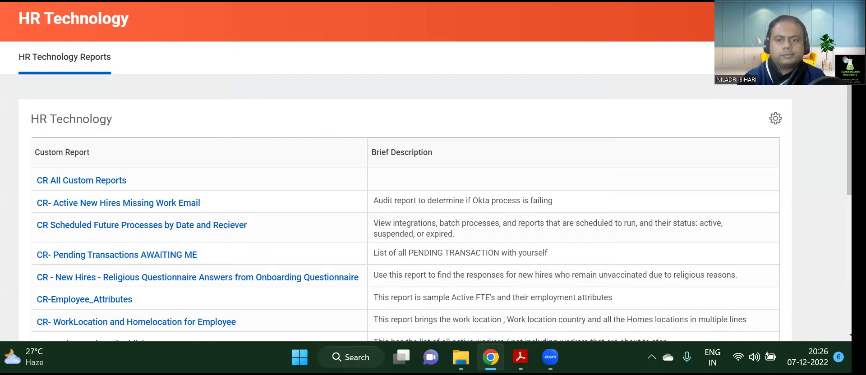
# Step: Recheck the report names in the administrator guide PDF, switch back to Workday and open the View Organization report
pyautogui.hotkey('alt', 'Tab')
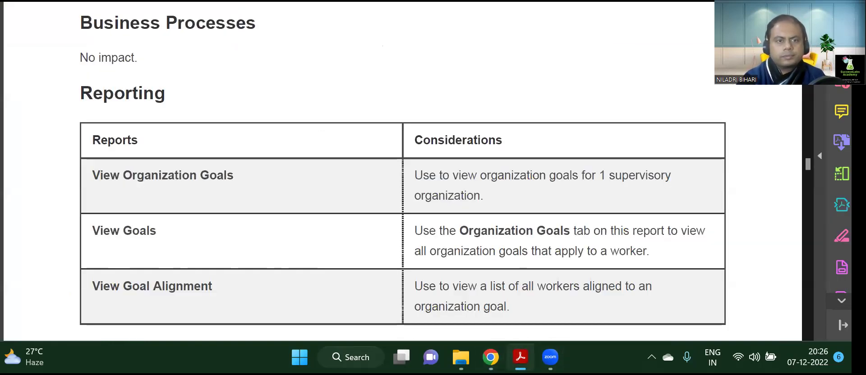
pyautogui.press('Escape')
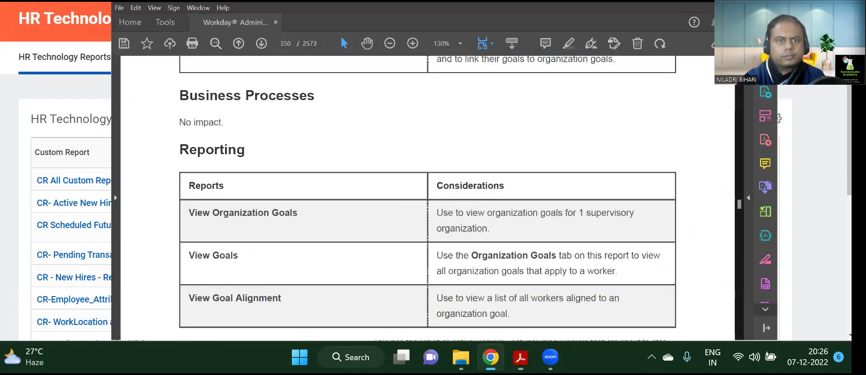
pyautogui.hotkey('alt', 'Tab')
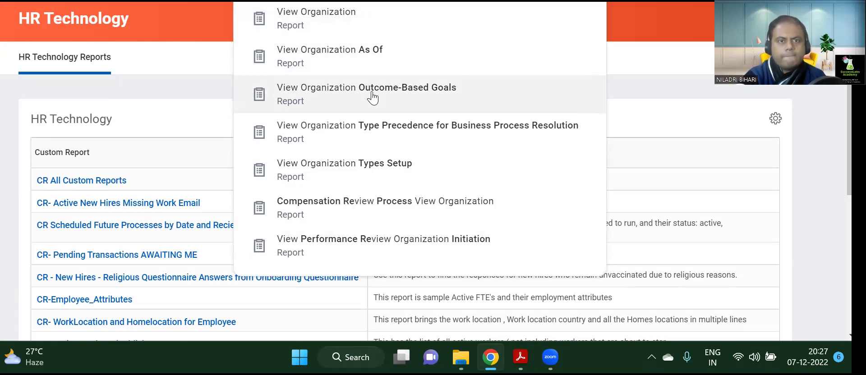
pyautogui.click(346, 19)
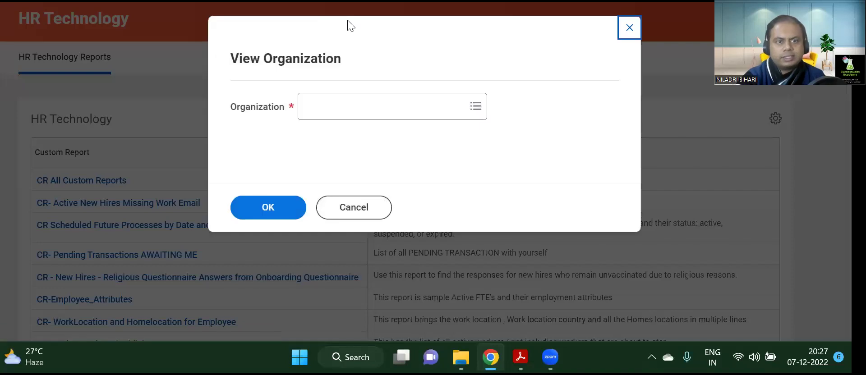
# Step: Run the View Organization report for Poland, chosen from All Organizations
pyautogui.click(472, 110)
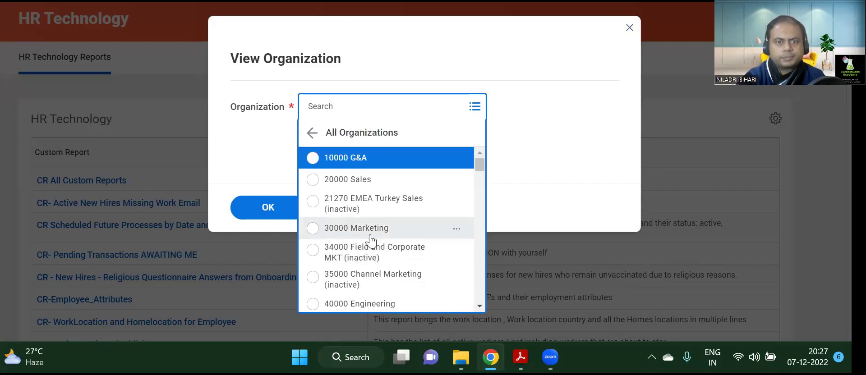
pyautogui.scroll(-5, 323, 185)
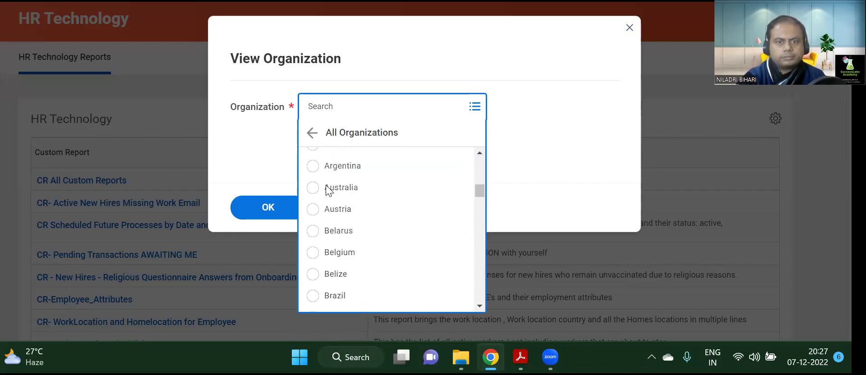
pyautogui.scroll(3, 332, 228)
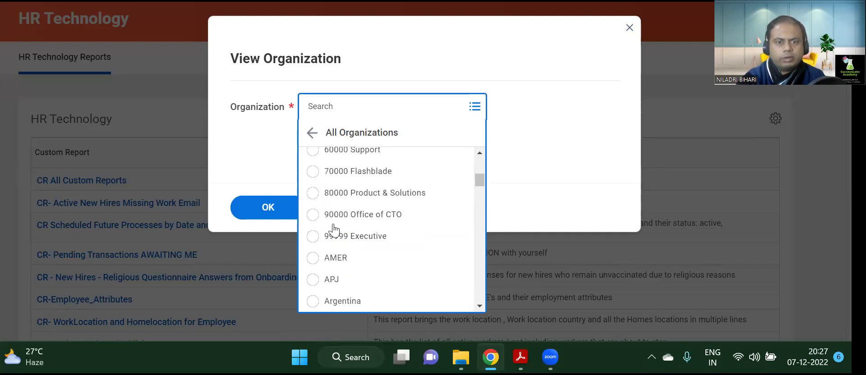
pyautogui.scroll(-5, 341, 265)
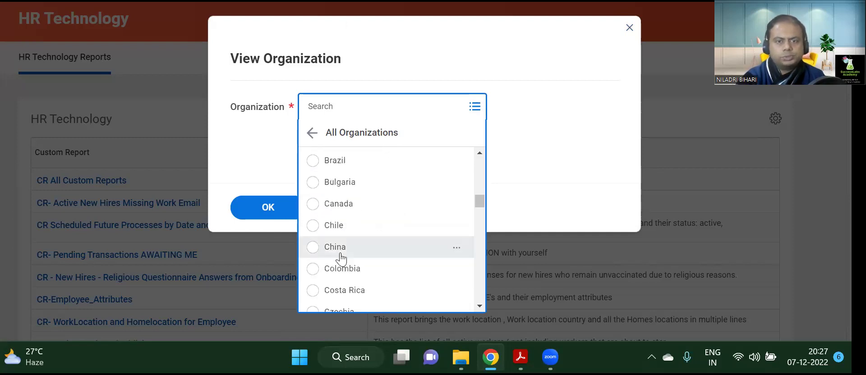
pyautogui.scroll(-10, 321, 208)
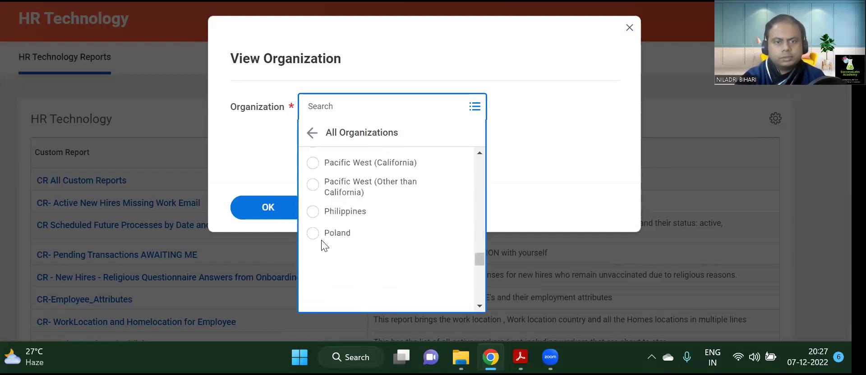
pyautogui.click(316, 204)
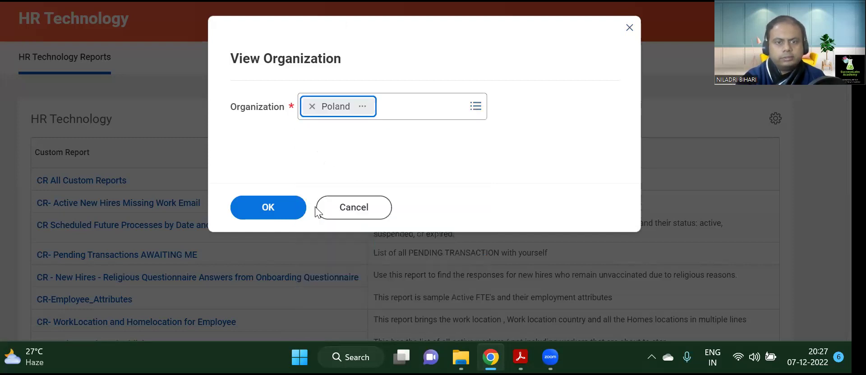
pyautogui.click(277, 208)
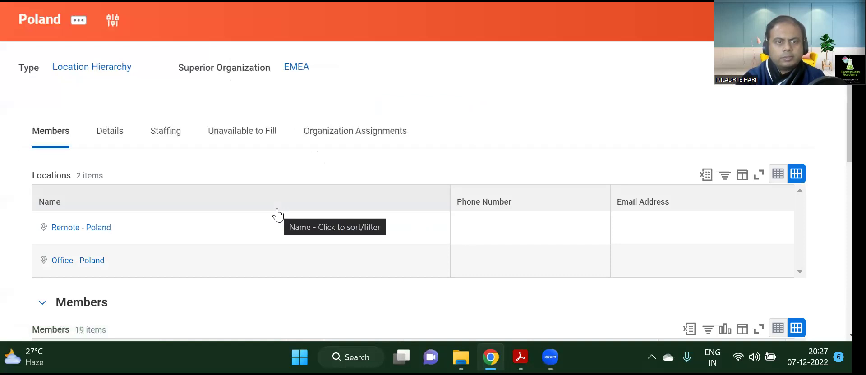
# Step: Examine the locations and members listed for the Poland organization
pyautogui.scroll(-3, 317, 195)
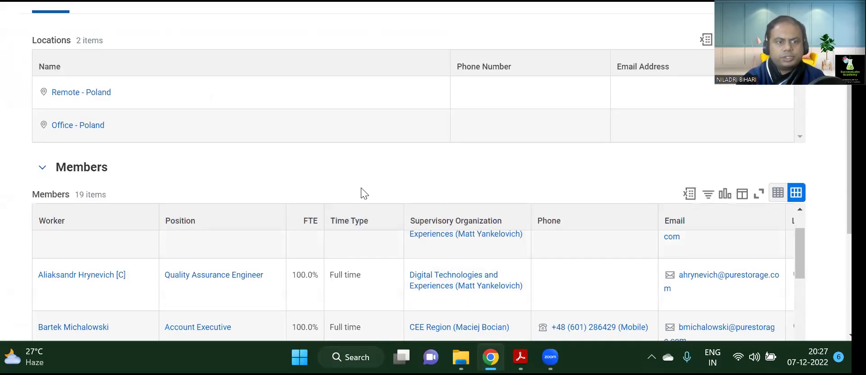
pyautogui.scroll(-4, 364, 192)
pyautogui.scroll(3, 363, 192)
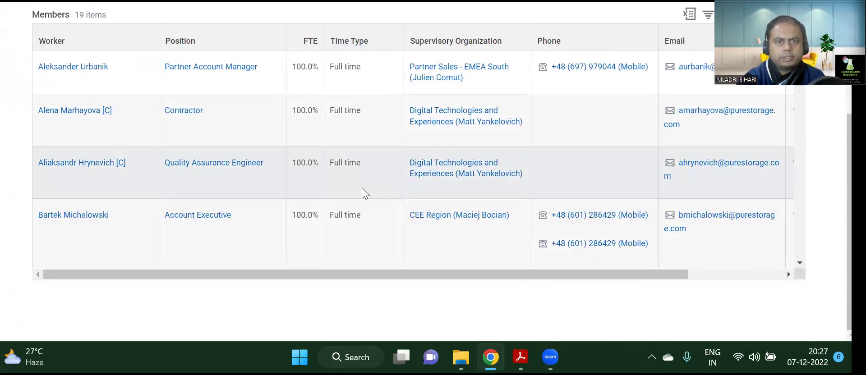
pyautogui.scroll(5, 467, 117)
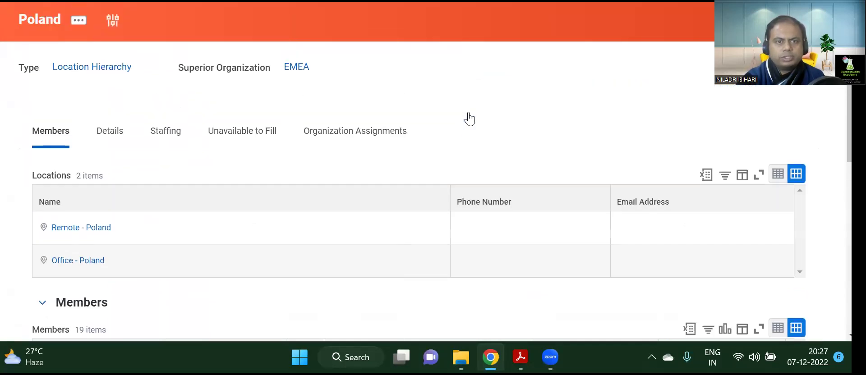
# Step: Examine Poland's Details, Staffing, Unavailable to Fill and Organization Assignments, including the listed organization types
pyautogui.click(108, 131)
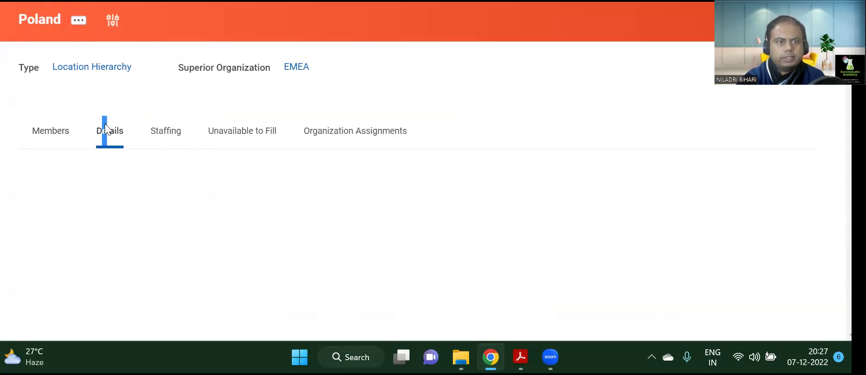
pyautogui.click(174, 137)
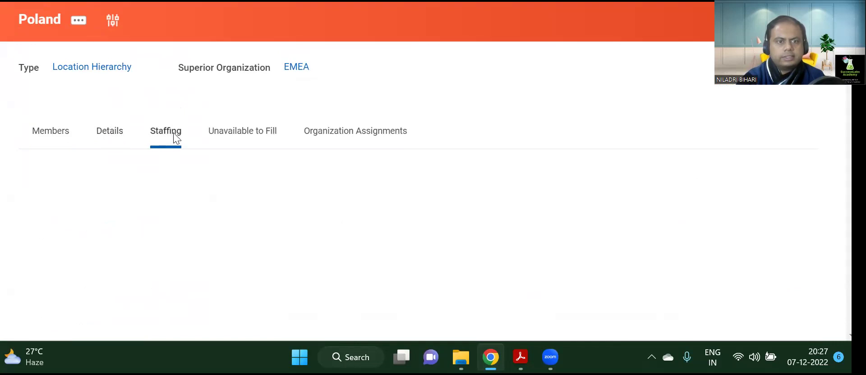
pyautogui.click(239, 137)
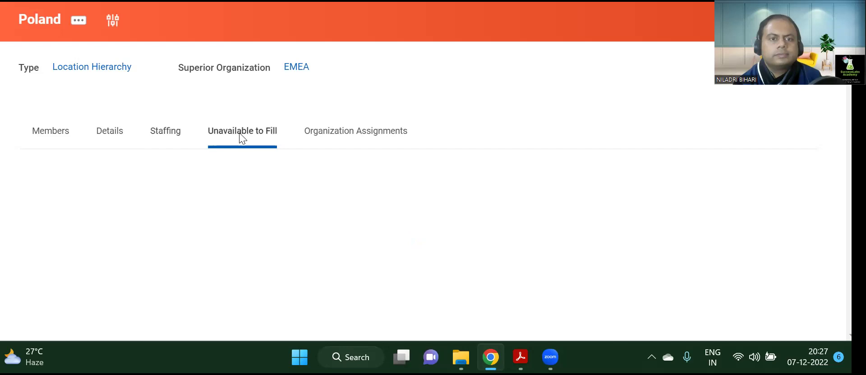
pyautogui.click(368, 136)
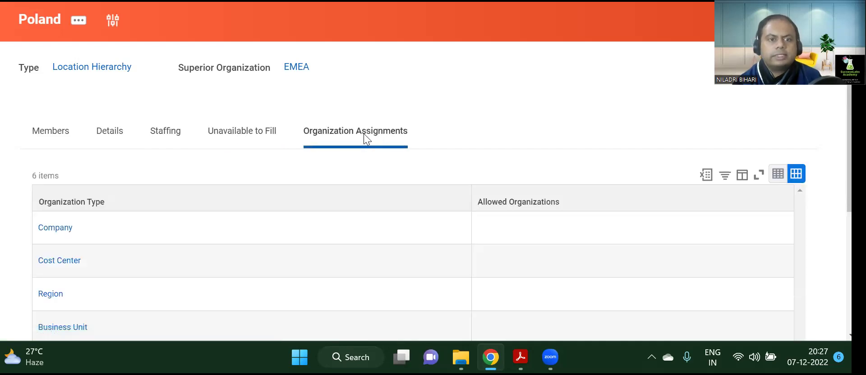
pyautogui.scroll(-3, 345, 200)
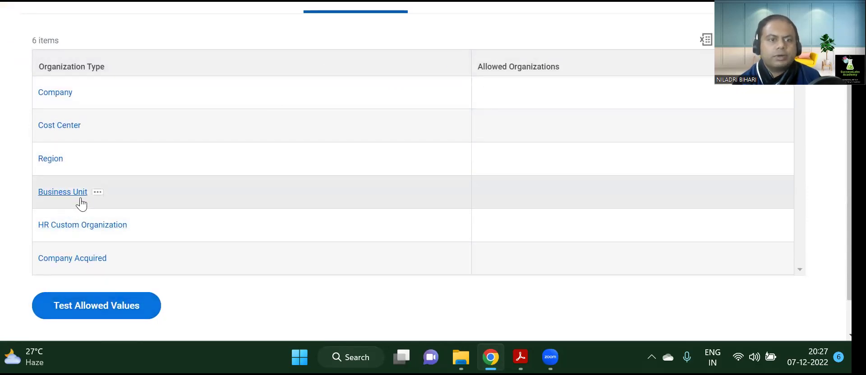
pyautogui.scroll(3, 99, 251)
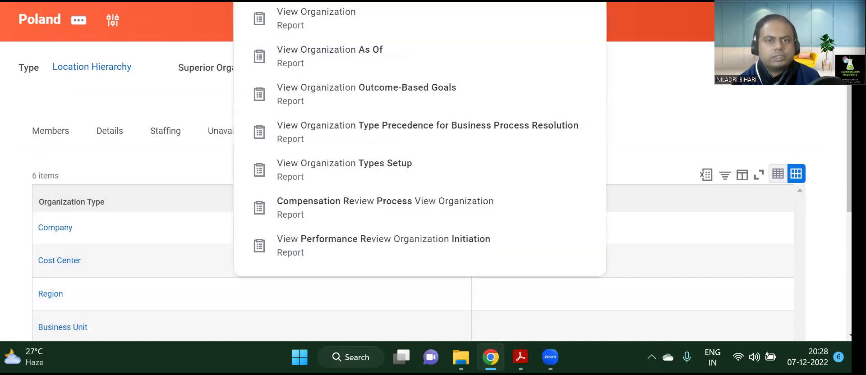
# Step: Run the View Organization Outcome-Based Goals report for Executive Staff with the FY23 Goals period, and open that goal period's details
pyautogui.click(378, 95)
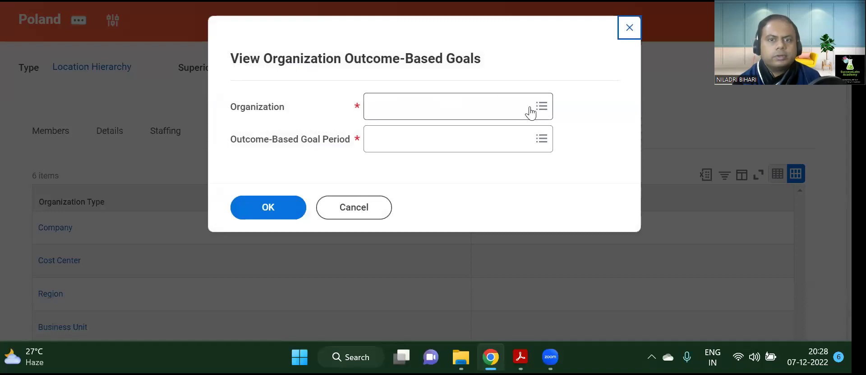
pyautogui.click(530, 113)
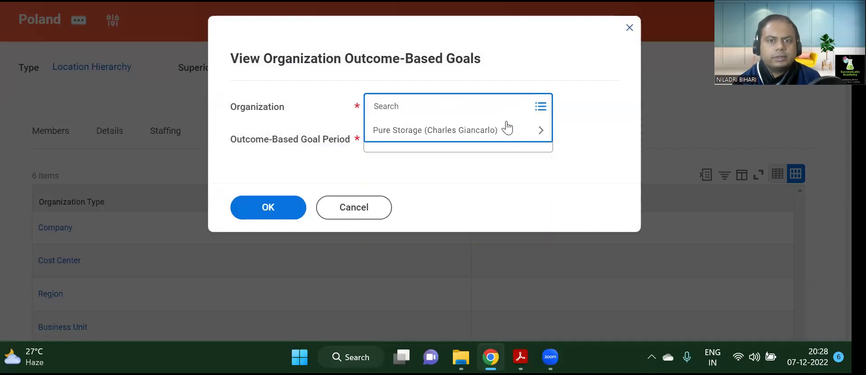
pyautogui.click(507, 129)
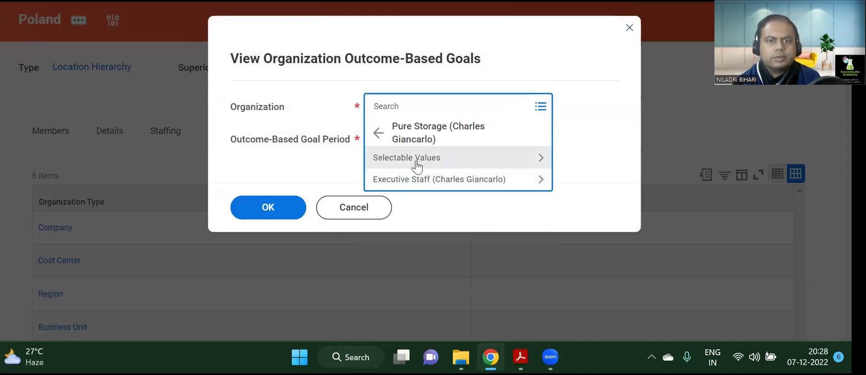
pyautogui.click(419, 159)
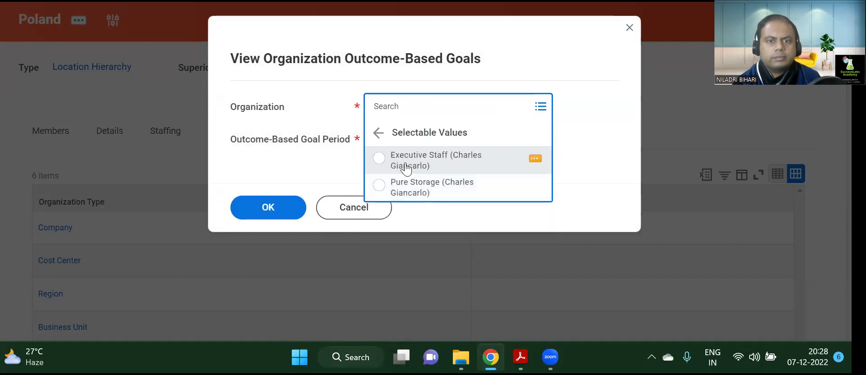
pyautogui.click(406, 168)
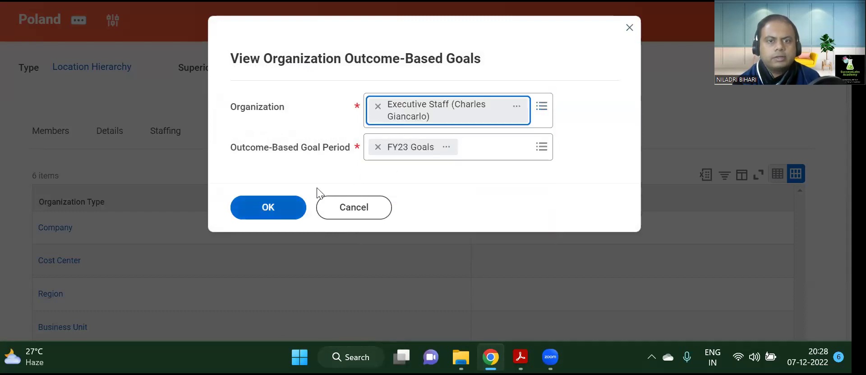
pyautogui.click(278, 207)
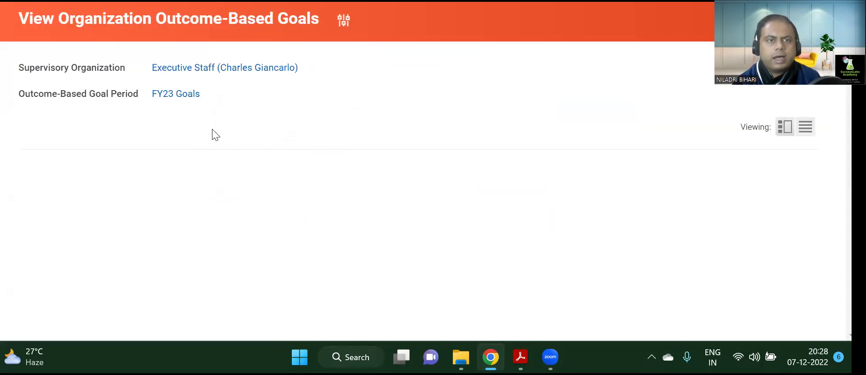
pyautogui.click(169, 101)
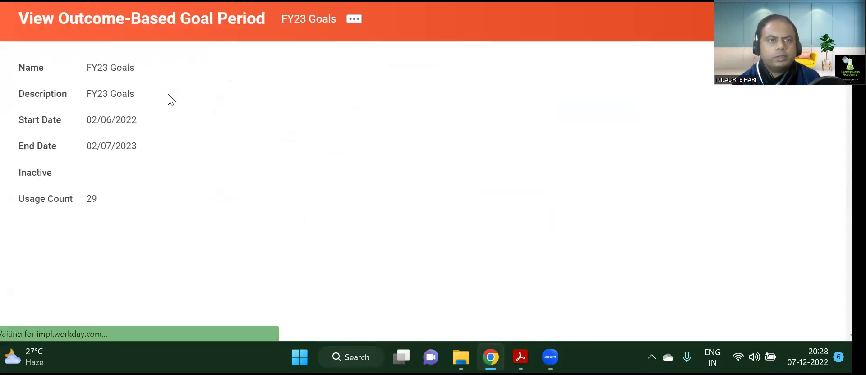
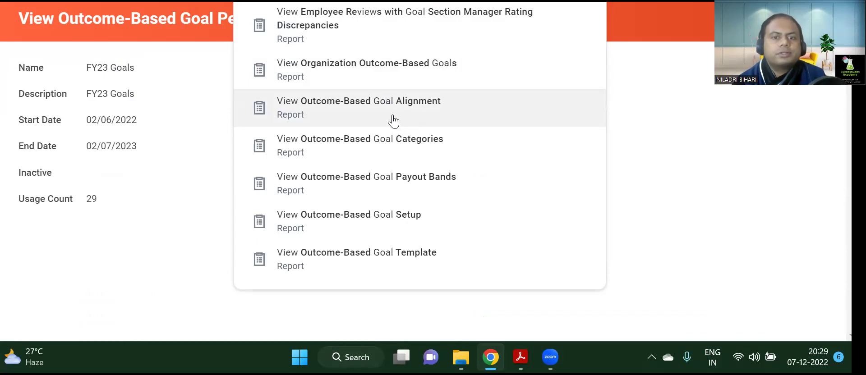
# Step: Open the View Outcome-Based Goal Alignment report and browse the organization choices from Executive Staff down to Global Events and Events Marketing
pyautogui.click(396, 118)
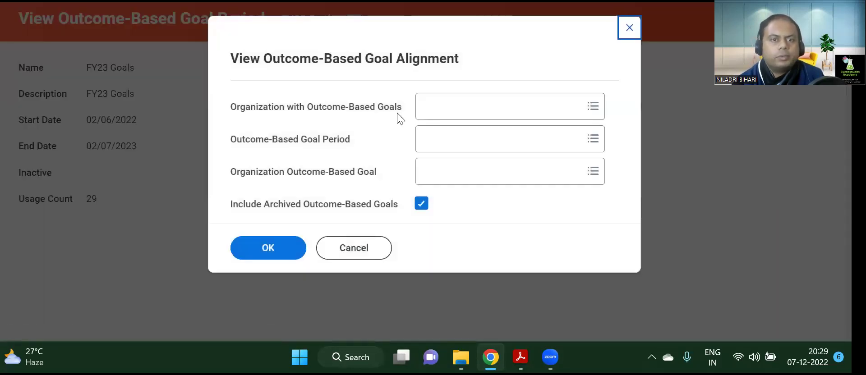
pyautogui.click(593, 108)
pyautogui.click(567, 136)
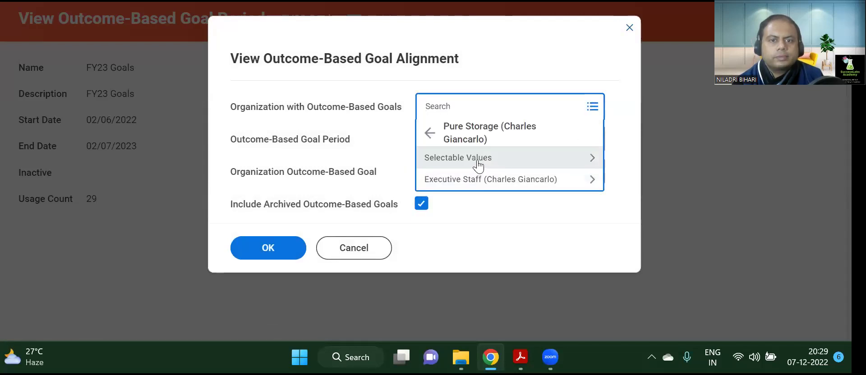
pyautogui.click(481, 185)
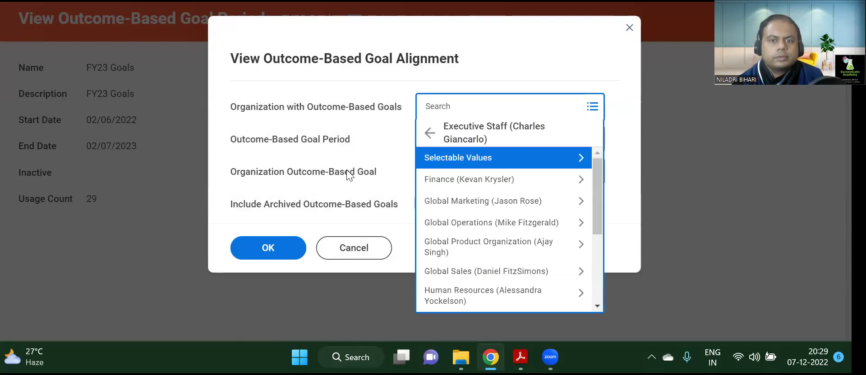
pyautogui.click(449, 204)
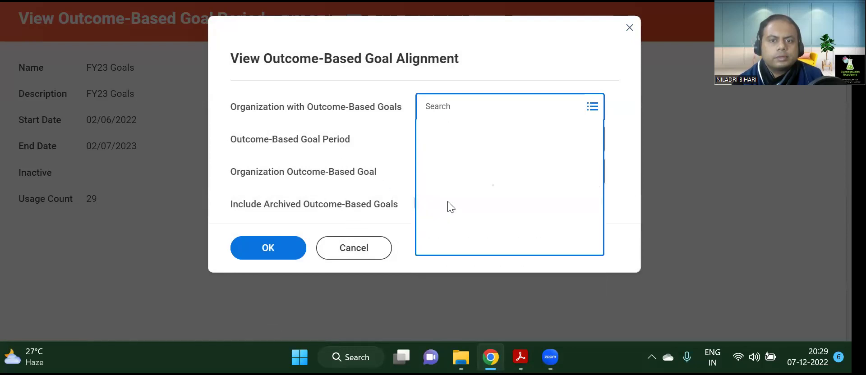
pyautogui.click(445, 185)
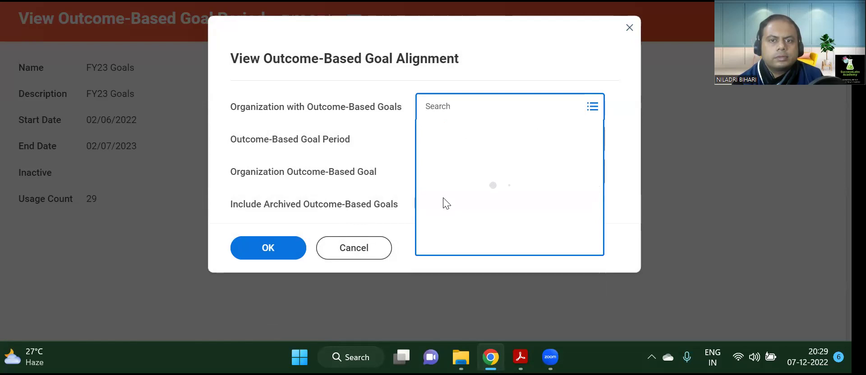
pyautogui.click(465, 190)
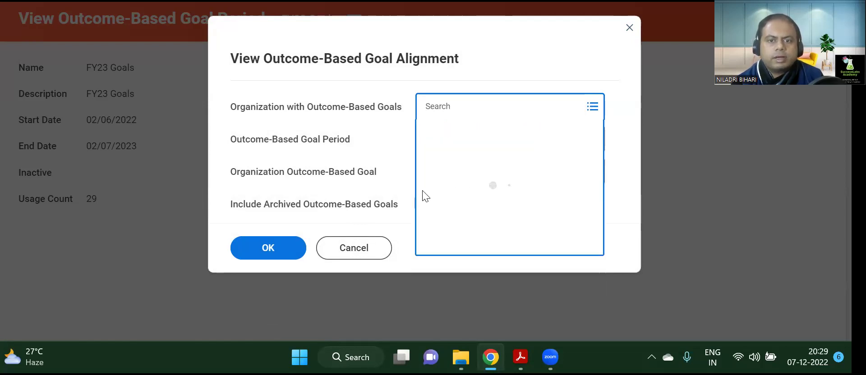
pyautogui.click(430, 133)
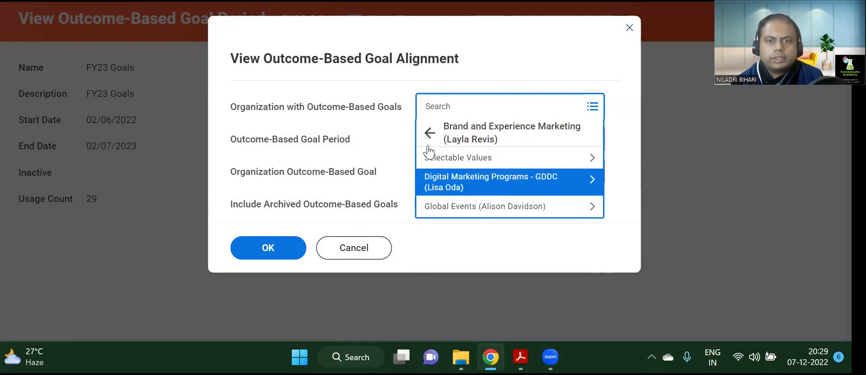
pyautogui.click(460, 208)
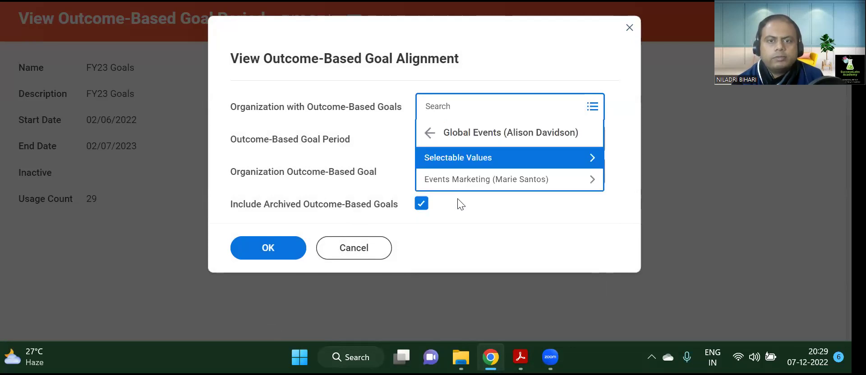
pyautogui.click(459, 179)
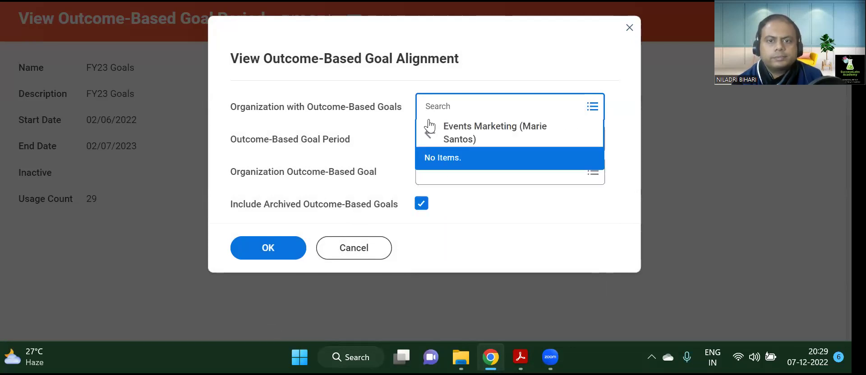
pyautogui.click(429, 131)
pyautogui.click(430, 132)
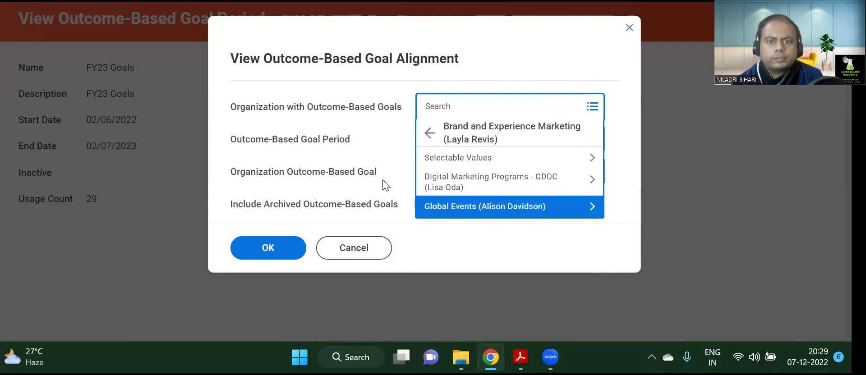
pyautogui.click(462, 257)
# Step: Browse the organizations with outcome-based goals again, from Pure Storage through Executive Staff down to Business Insights Infrastructure
pyautogui.click(591, 108)
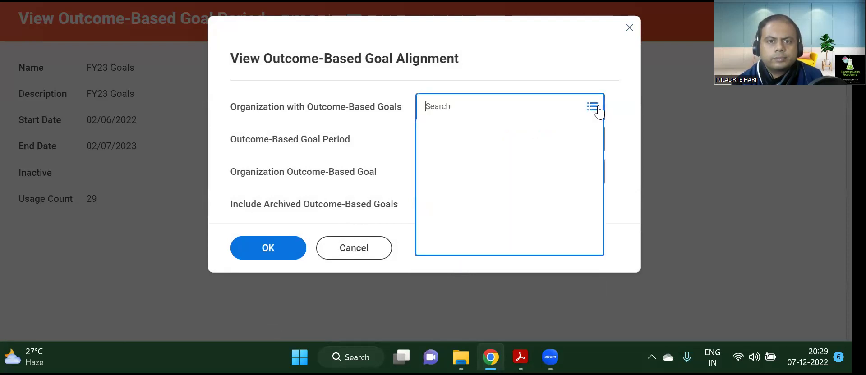
pyautogui.click(556, 133)
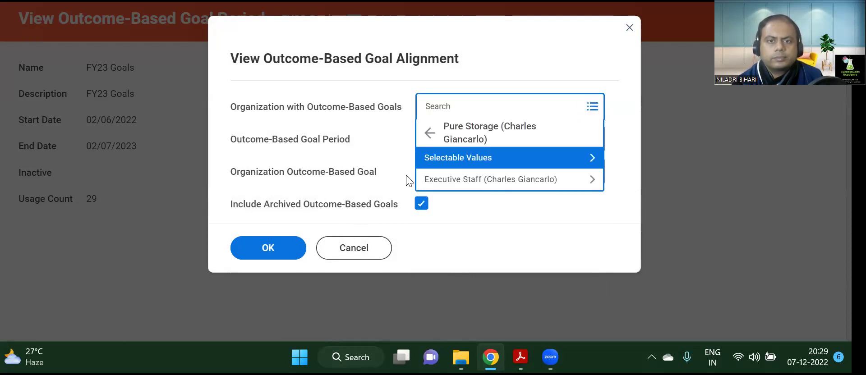
pyautogui.click(538, 185)
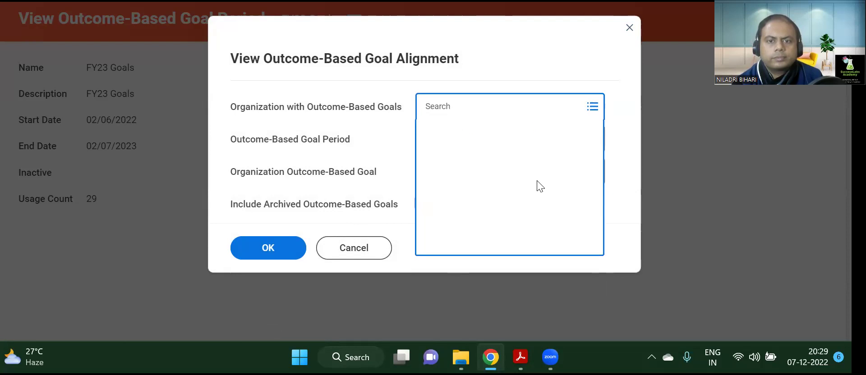
pyautogui.click(498, 185)
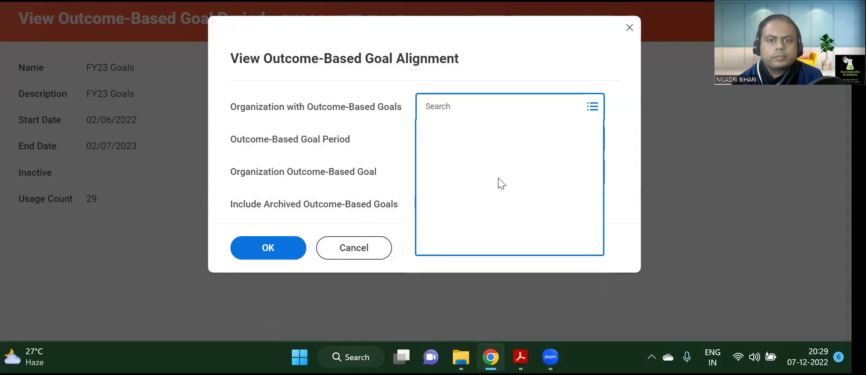
pyautogui.click(499, 185)
pyautogui.moveTo(499, 184); pyautogui.dragTo(489, 216)
pyautogui.click(508, 188)
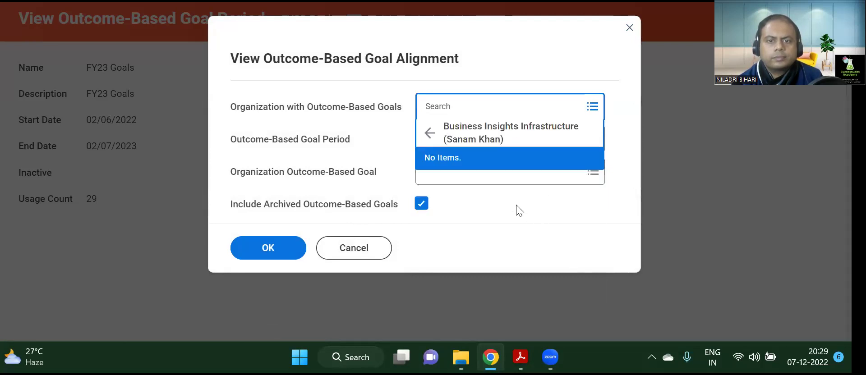
pyautogui.click(429, 135)
pyautogui.click(496, 245)
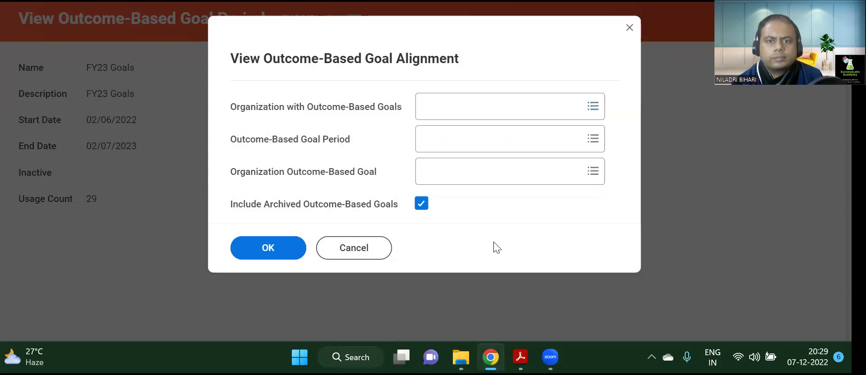
# Step: Check the goal period and organization goal choices, try to run the alignment report without criteria, and cancel it
pyautogui.click(593, 140)
pyautogui.click(485, 223)
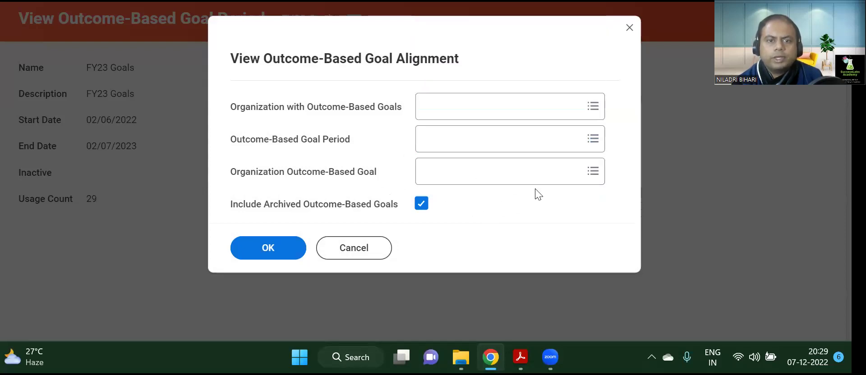
pyautogui.click(587, 177)
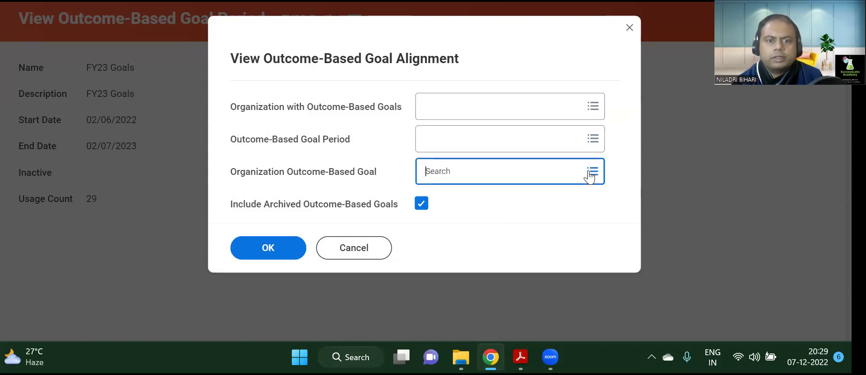
pyautogui.click(496, 261)
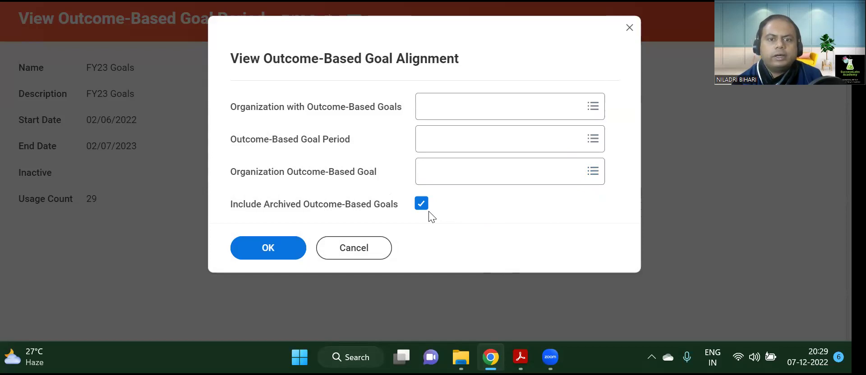
pyautogui.click(291, 248)
pyautogui.click(355, 249)
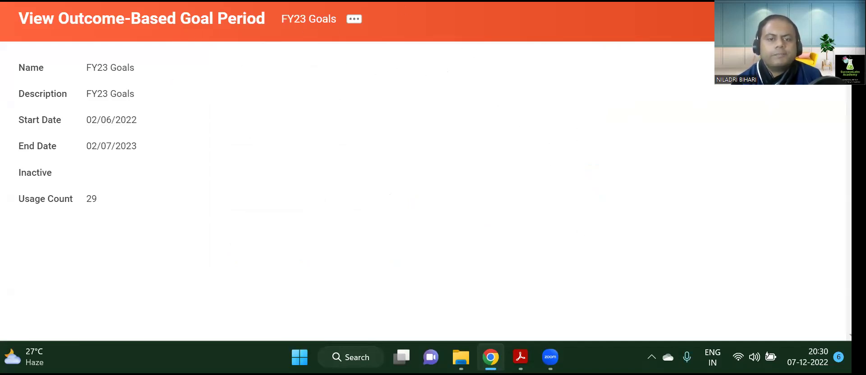
# Step: Switch to the administrator guide PDF and review the organization goals Reporting, Integrations, and Connections and Touchpoints sections
pyautogui.hotkey('alt', 'Tab')
pyautogui.scroll(1, 237, 110)
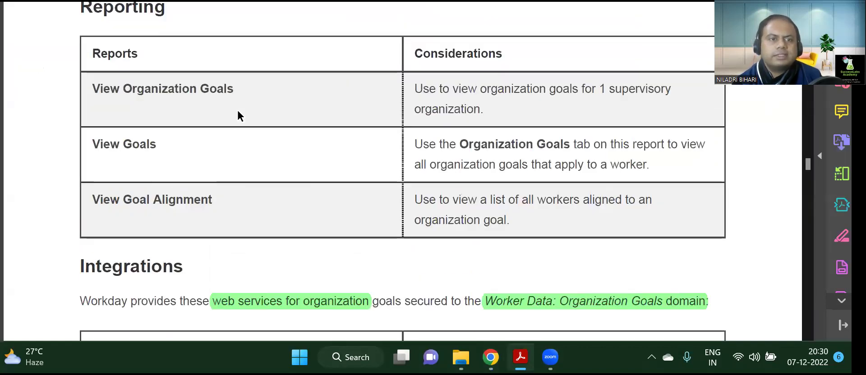
pyautogui.scroll(-5, 239, 101)
pyautogui.scroll(-10, 241, 92)
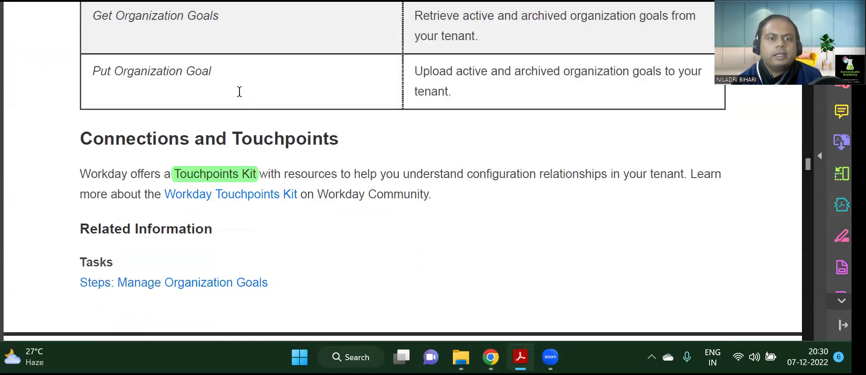
# Step: Read the security prerequisites under Steps: Set Up Goals, starting with the Set Up: Goals domain in the Performance Enablement functional area
pyautogui.scroll(-3, 241, 90)
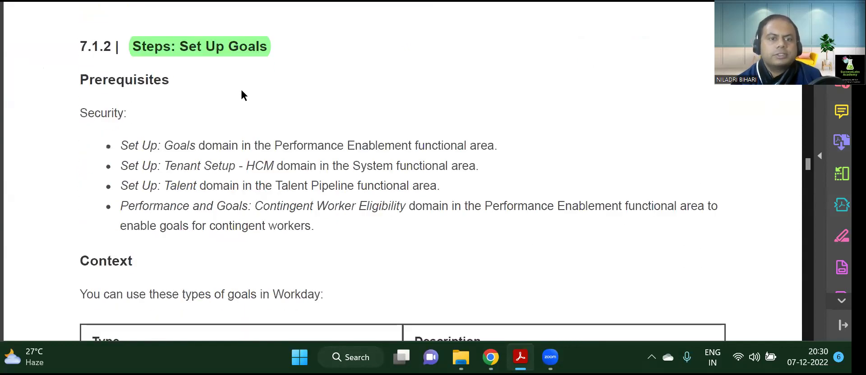
pyautogui.scroll(-1, 242, 89)
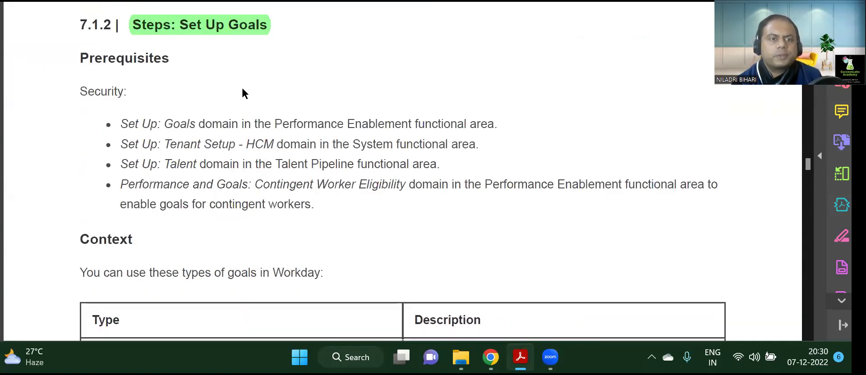
pyautogui.scroll(-2, 220, 86)
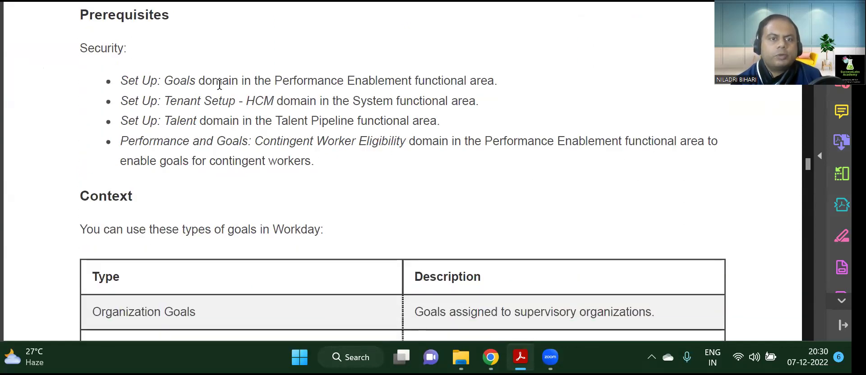
pyautogui.moveTo(164, 80); pyautogui.dragTo(492, 90)
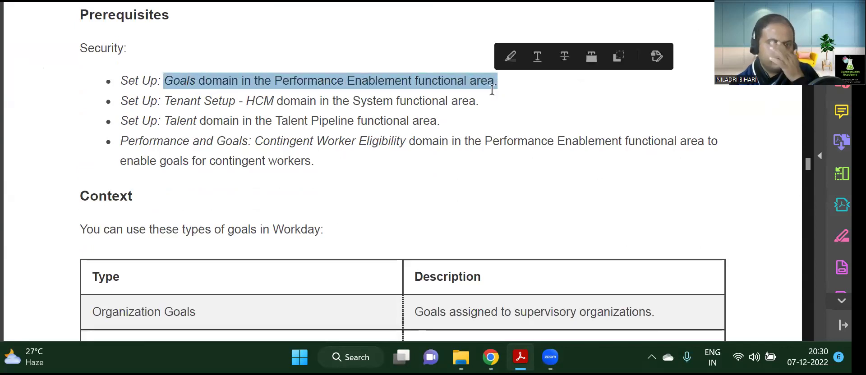
pyautogui.click(469, 101)
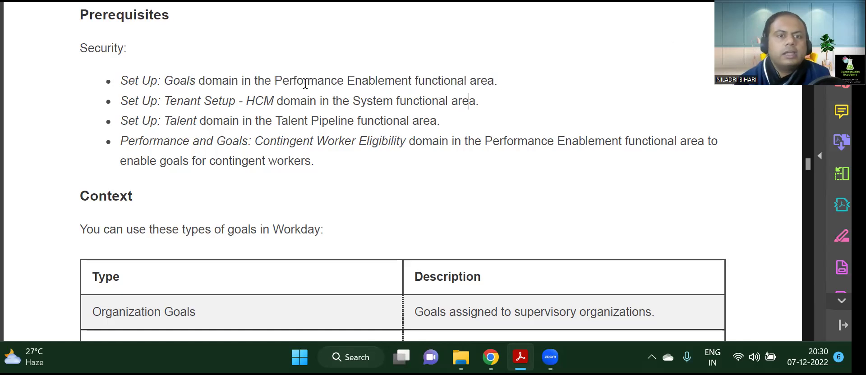
# Step: Highlight "Performance Enablement functional area" and "HCM domain in the System functional area" in the first two security prerequisites
pyautogui.moveTo(276, 81); pyautogui.dragTo(492, 86)
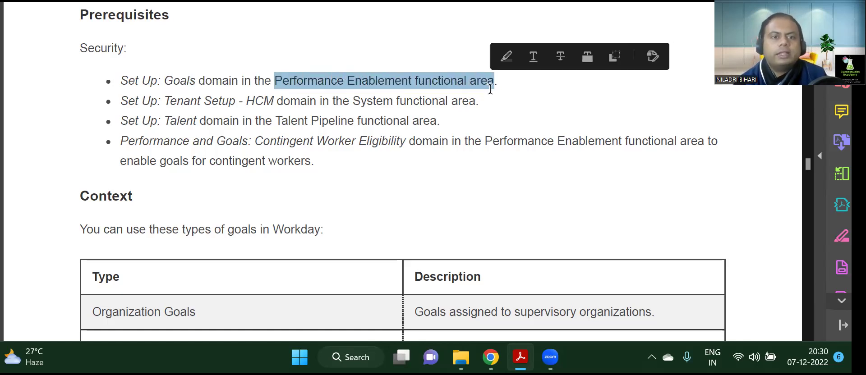
pyautogui.click(501, 54)
pyautogui.moveTo(248, 100); pyautogui.dragTo(478, 102)
pyautogui.click(492, 80)
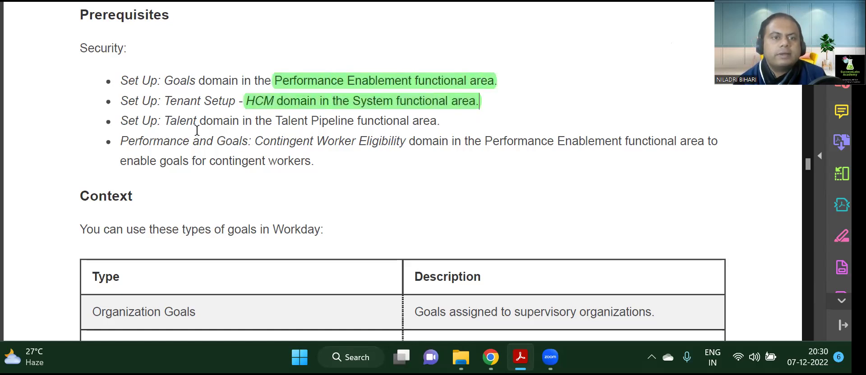
# Step: Highlight "Talent Pipeline functional area" and "Contingent Worker Eligibility domain" in the remaining security prerequisites
pyautogui.moveTo(276, 122); pyautogui.dragTo(437, 120)
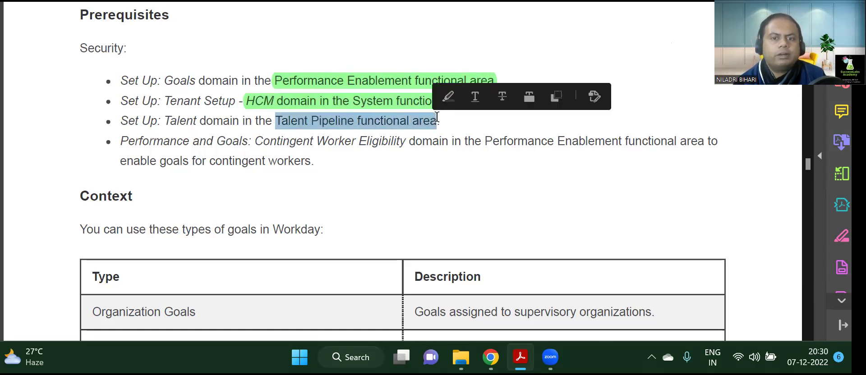
pyautogui.click(447, 97)
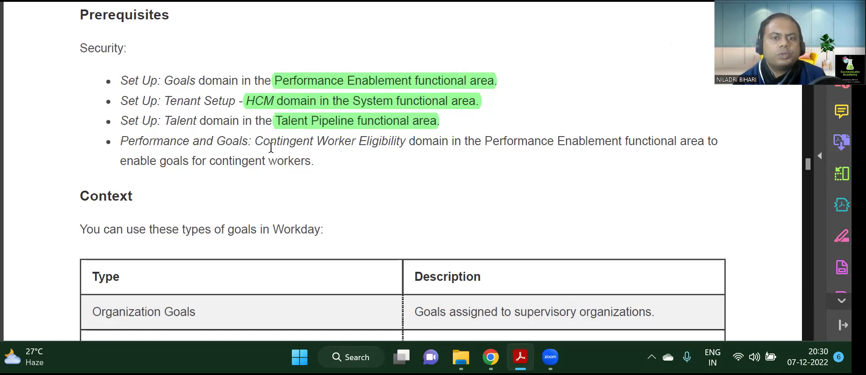
pyautogui.moveTo(269, 143); pyautogui.dragTo(440, 153)
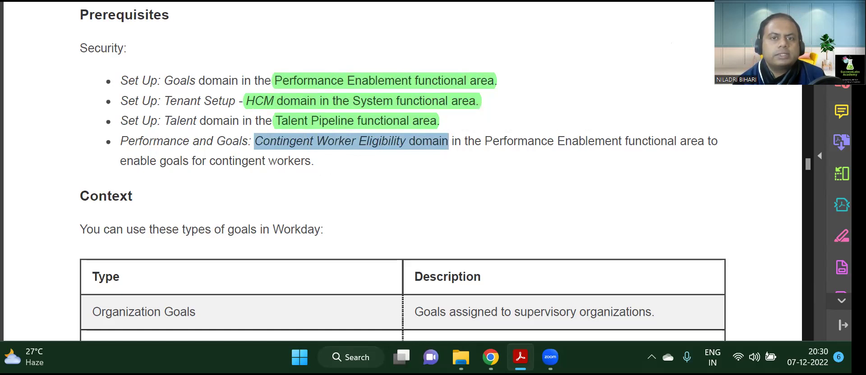
pyautogui.click(424, 102)
# Step: Highlight "goals in Workday:" in the sentence introducing the goal types under Context
pyautogui.scroll(-5, 317, 153)
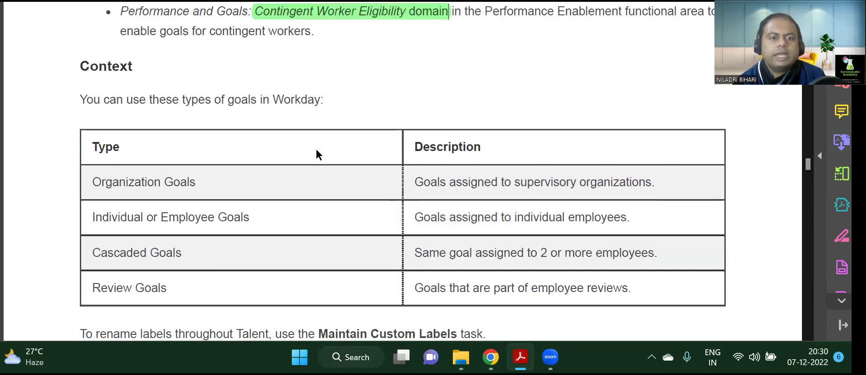
pyautogui.scroll(-1, 444, 167)
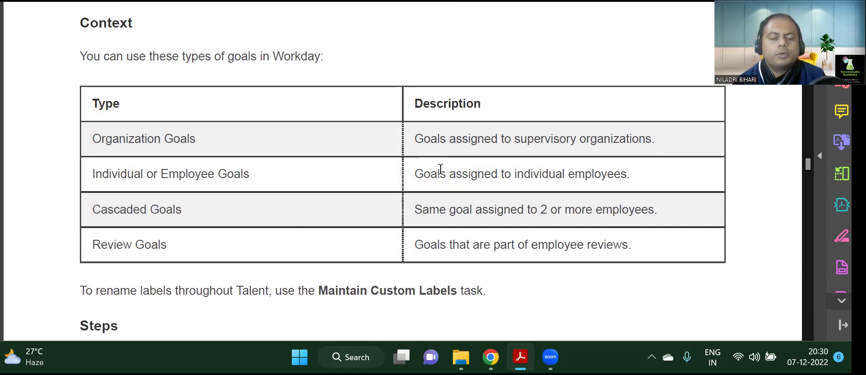
pyautogui.scroll(-2, 433, 179)
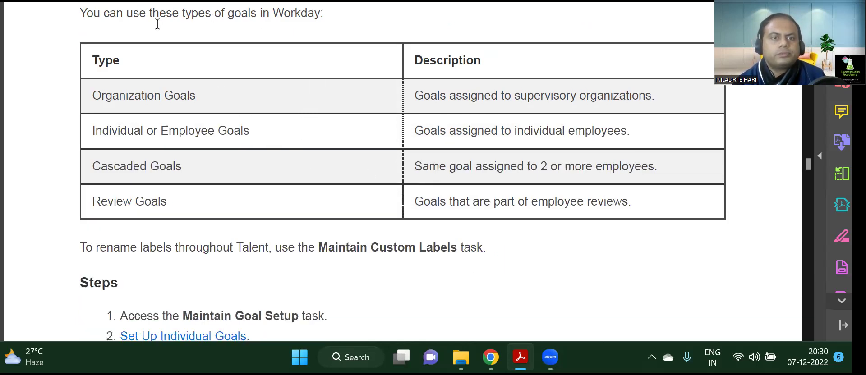
pyautogui.scroll(1, 185, 62)
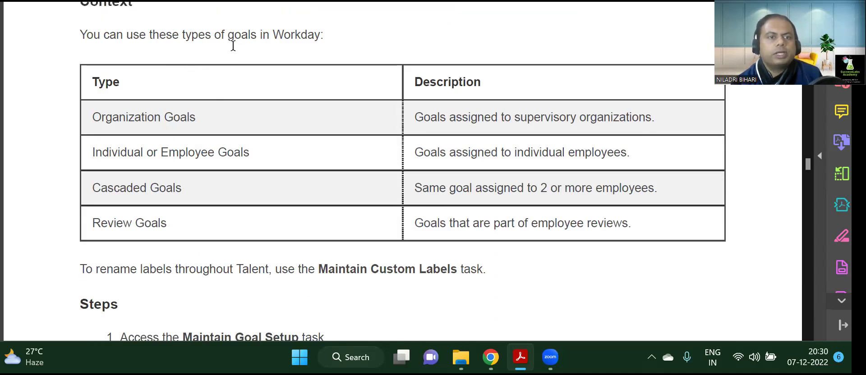
pyautogui.moveTo(222, 35); pyautogui.dragTo(324, 35)
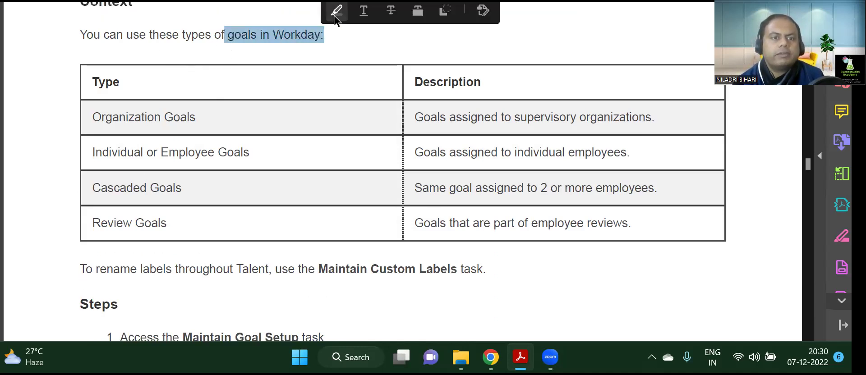
pyautogui.click(336, 11)
# Step: Review the goal types table from Organization Goals to Cascaded Goals, marking the description of Cascaded Goals
pyautogui.moveTo(92, 118); pyautogui.dragTo(194, 116)
pyautogui.moveTo(92, 153); pyautogui.dragTo(237, 154)
pyautogui.click(203, 191)
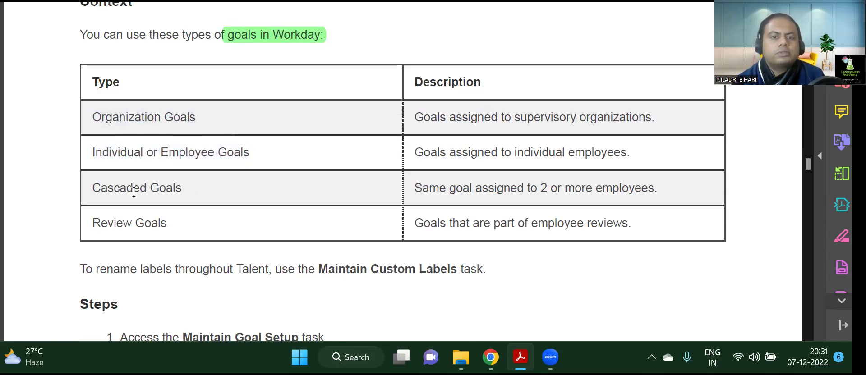
pyautogui.moveTo(415, 188); pyautogui.dragTo(645, 192)
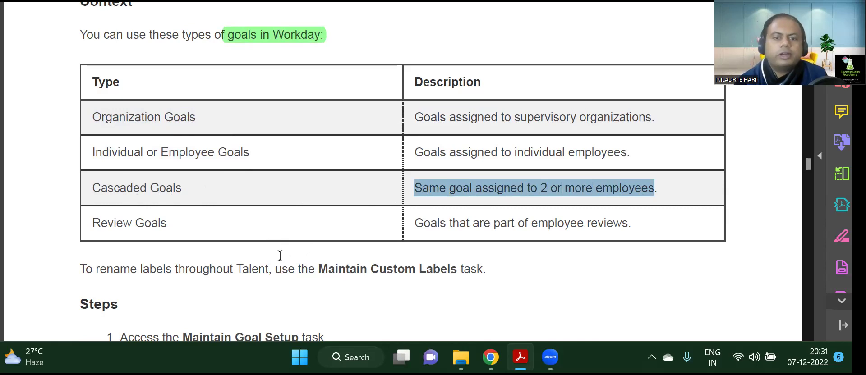
# Step: Highlight "Maintain Custom Labels task." in the sentence on renaming labels throughout Talent
pyautogui.scroll(-2, 291, 239)
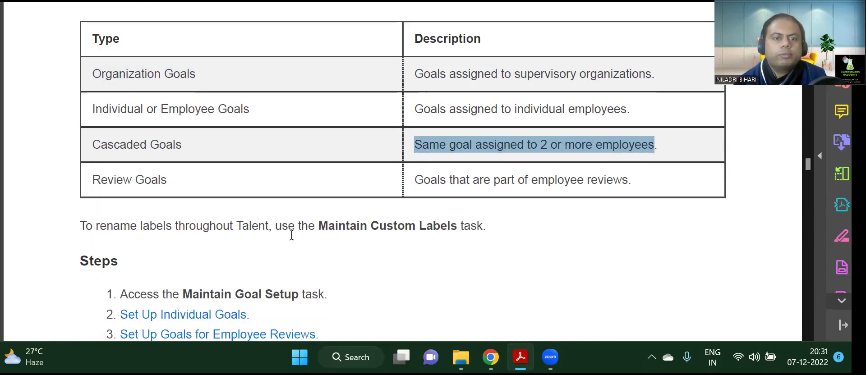
pyautogui.scroll(-2, 292, 235)
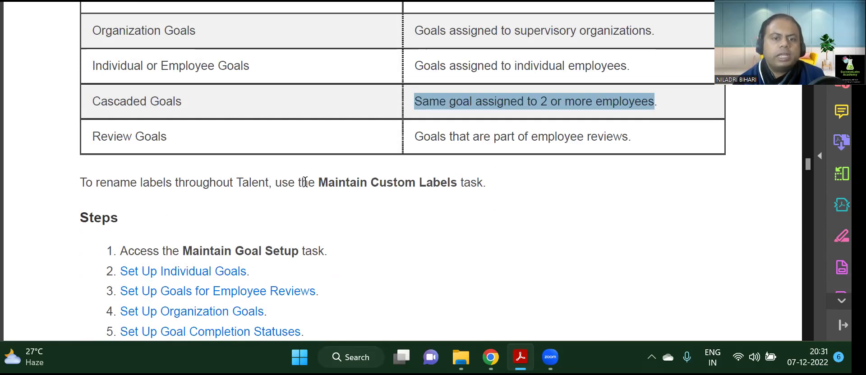
pyautogui.moveTo(319, 180); pyautogui.dragTo(488, 180)
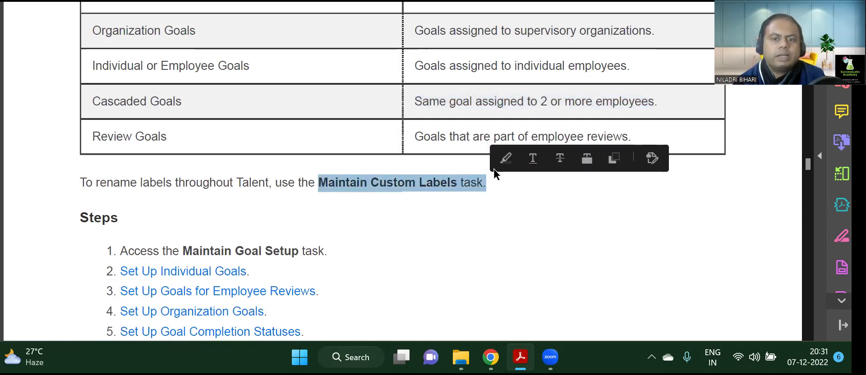
pyautogui.click(503, 160)
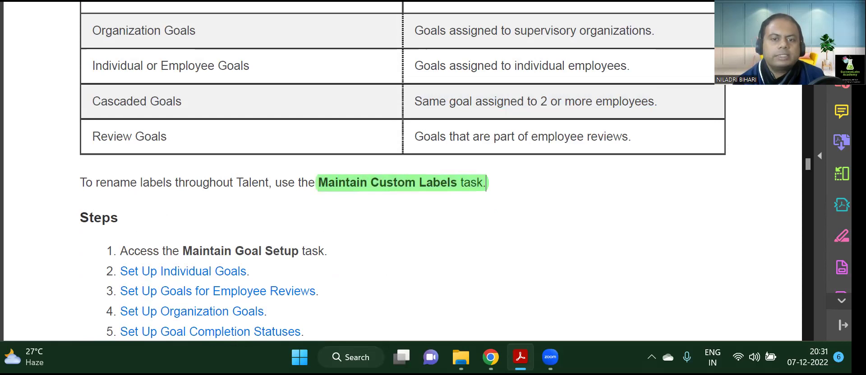
# Step: Switch to Workday in Chrome, search for "maintain custom level task", and check the task name against the guide
pyautogui.click(490, 357)
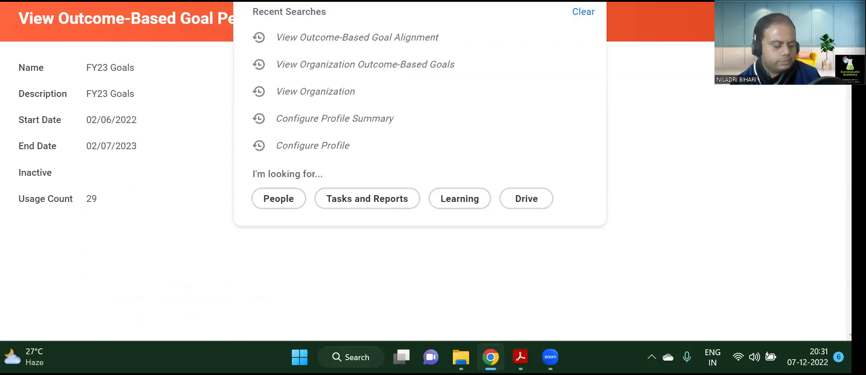
pyautogui.click(420, 34)
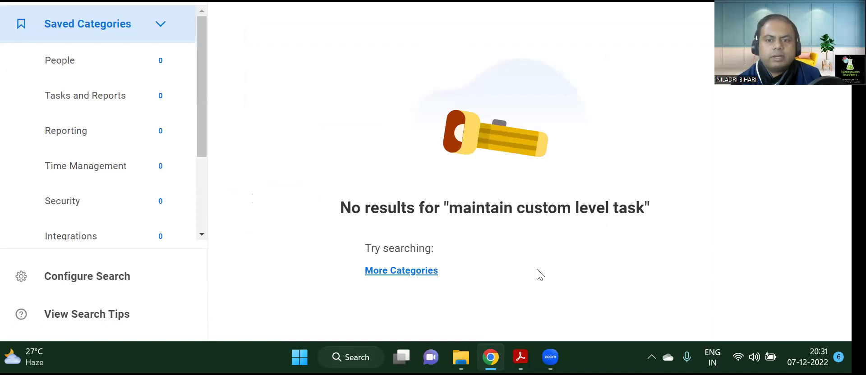
pyautogui.hotkey('alt', 'Tab')
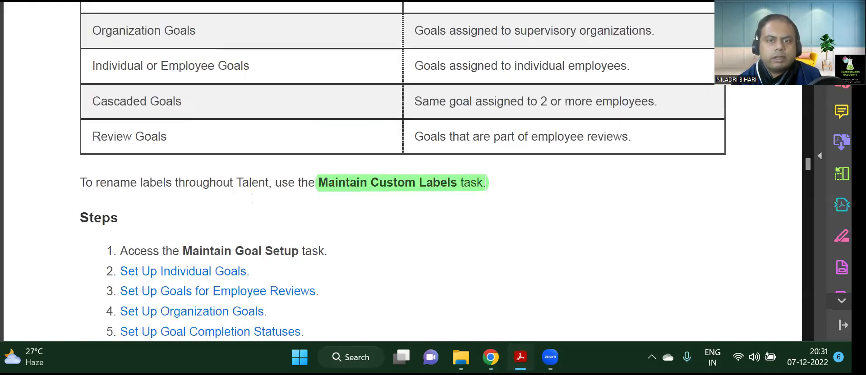
pyautogui.hotkey('alt', 'Tab')
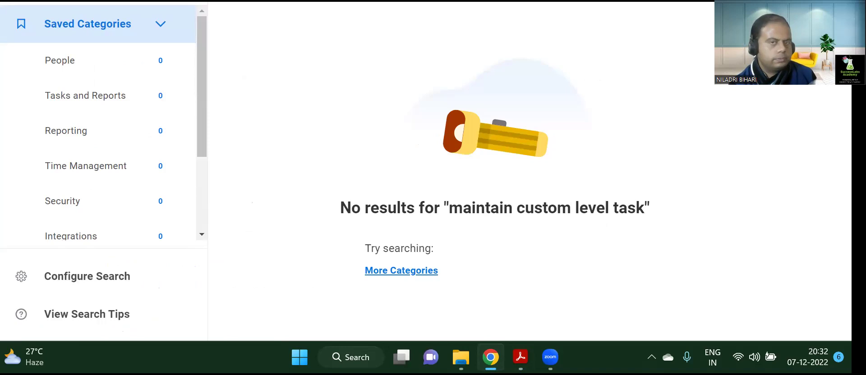
# Step: Open the Maintain Custom Labels task and search its term contexts for "goal"
pyautogui.click(356, 29)
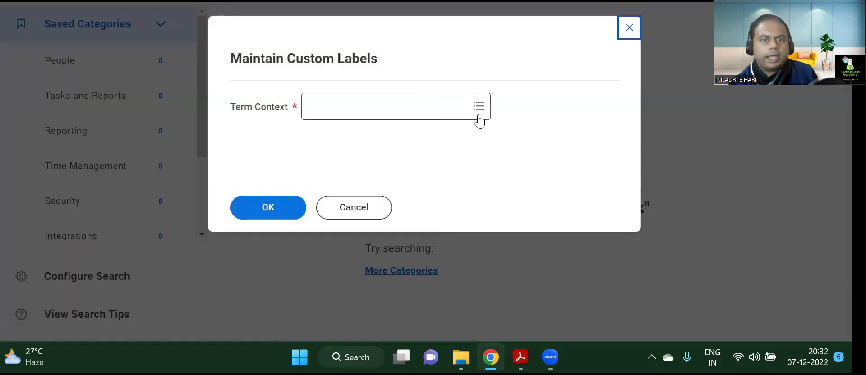
pyautogui.click(426, 108)
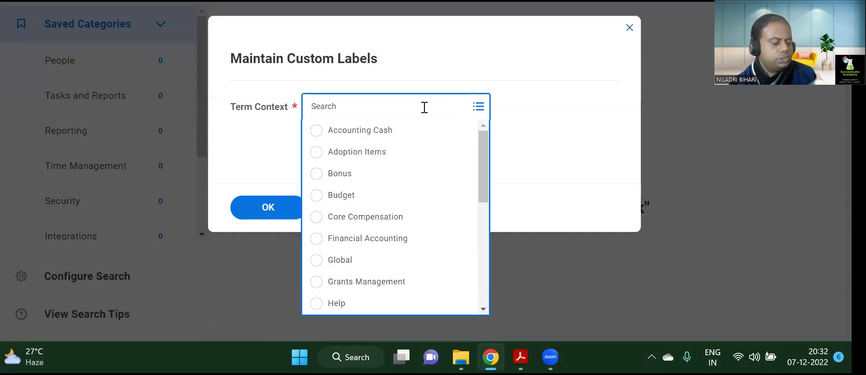
pyautogui.write('go')
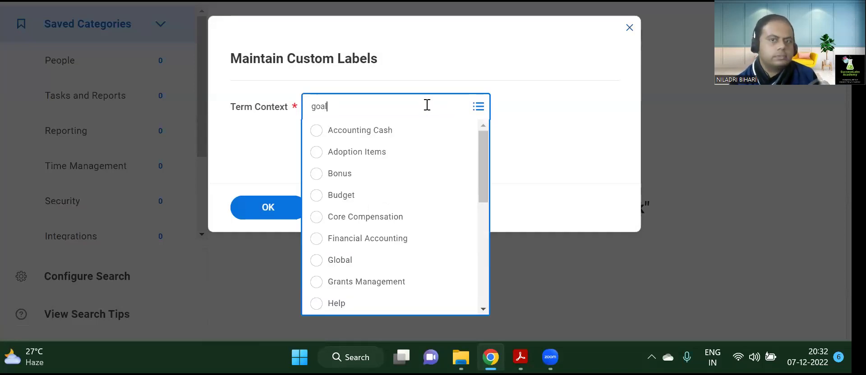
pyautogui.write('al')
pyautogui.press('Return')
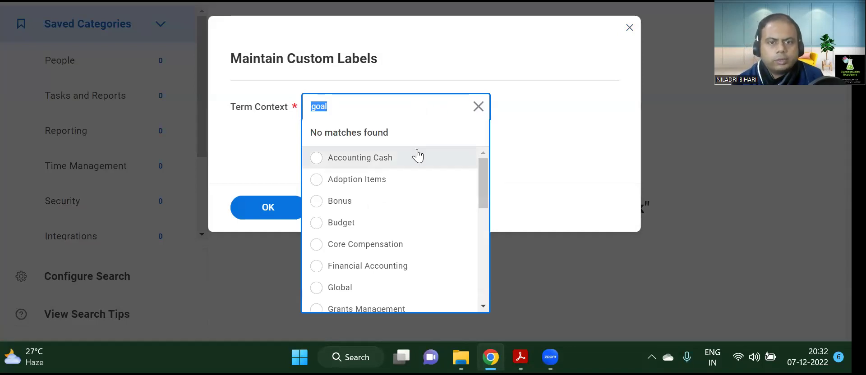
# Step: Choose Talent as the term context and load its custom labels
pyautogui.scroll(-5, 424, 176)
pyautogui.scroll(-2, 428, 182)
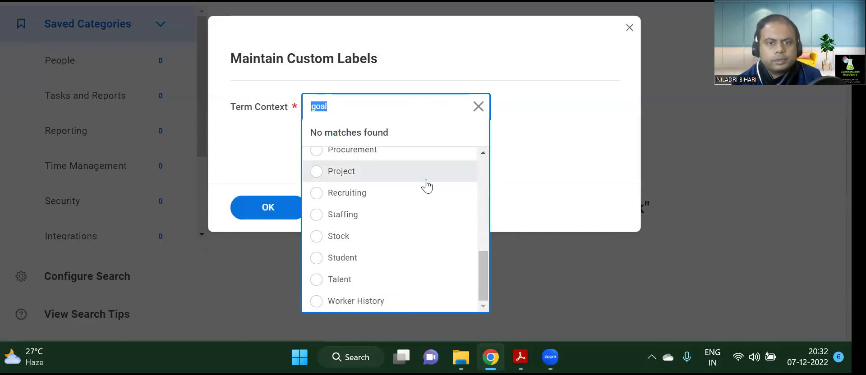
pyautogui.click(321, 279)
pyautogui.click(283, 208)
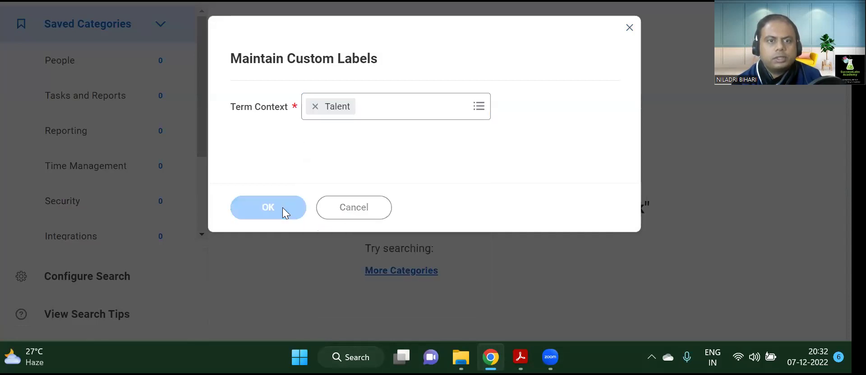
# Step: Examine the override values of the Talent custom labels, especially those for goal and goals
pyautogui.scroll(-3, 458, 167)
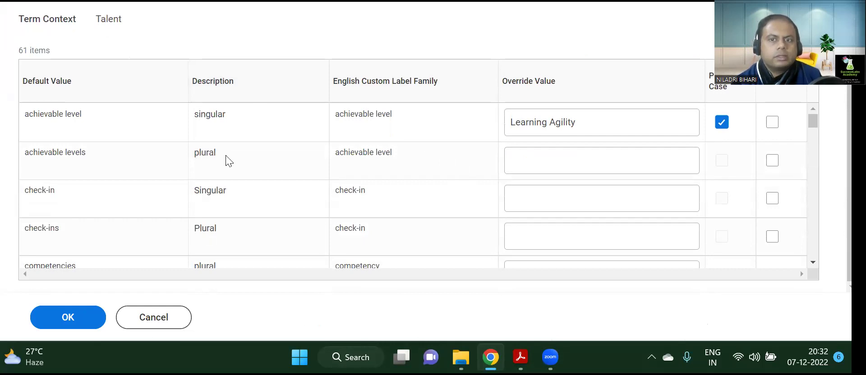
pyautogui.scroll(-15, 469, 188)
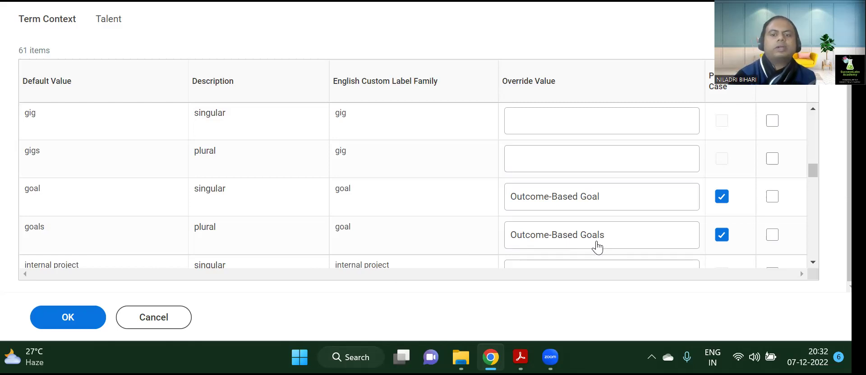
pyautogui.scroll(-4, 484, 195)
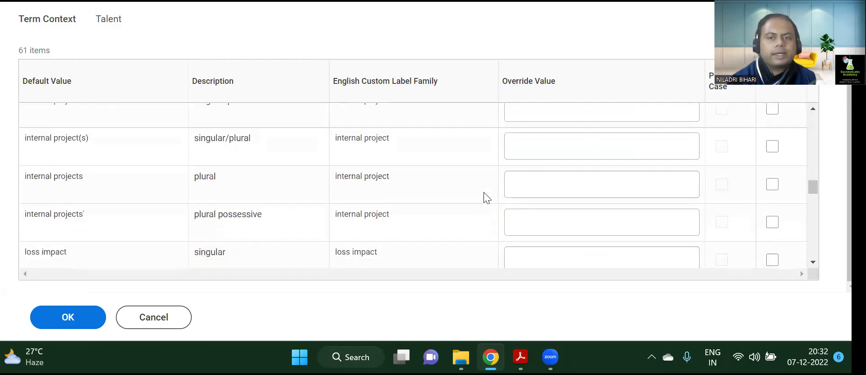
pyautogui.scroll(3, 484, 196)
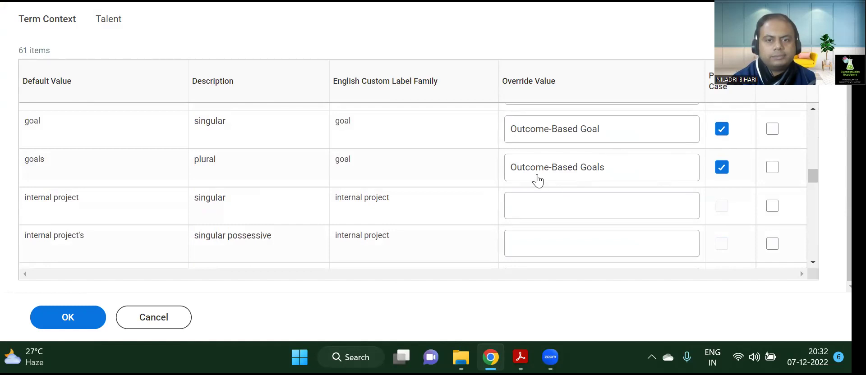
pyautogui.scroll(-1, 376, 198)
pyautogui.scroll(-5, 377, 199)
pyautogui.scroll(10, 383, 205)
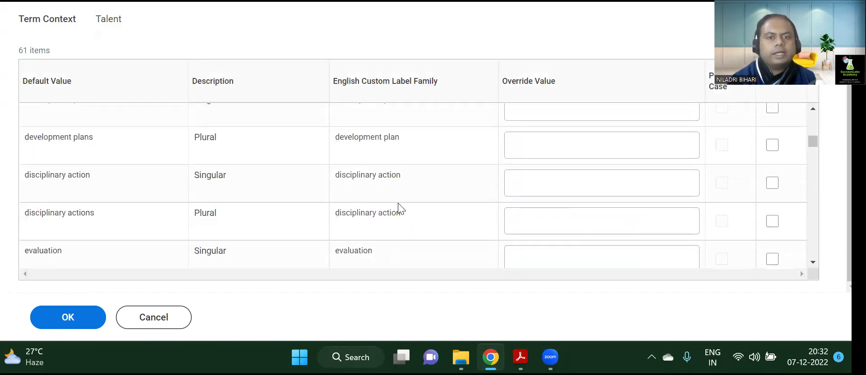
pyautogui.scroll(15, 402, 204)
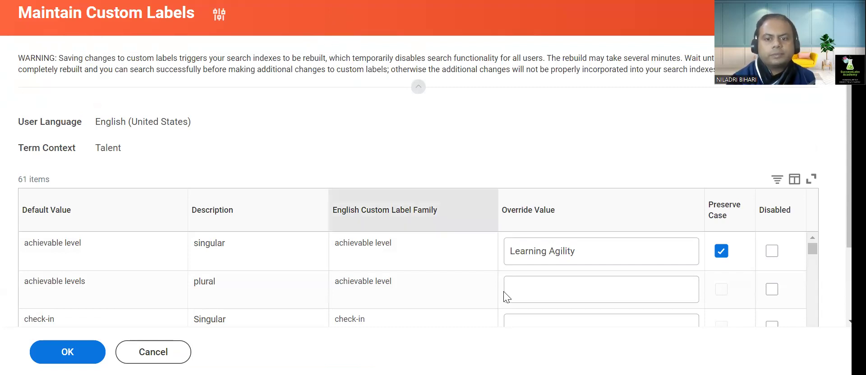
# Step: Switch back to the administrator guide PDF and read the Steps list for setting up goals, starting with Maintain Goal Setup
pyautogui.moveTo(519, 374)
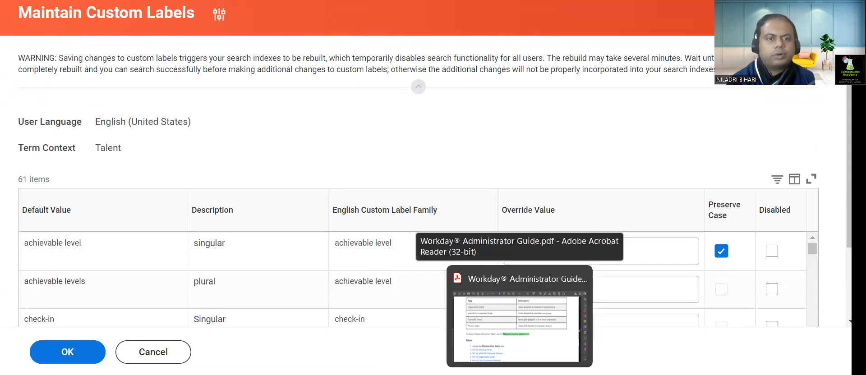
pyautogui.click(543, 306)
pyautogui.scroll(-5, 439, 258)
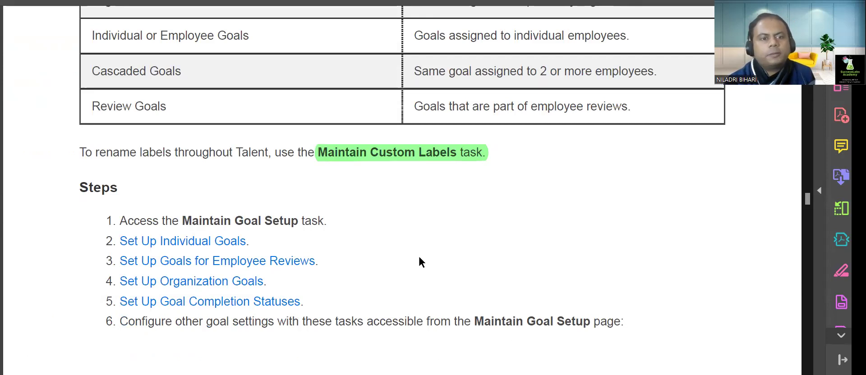
pyautogui.scroll(-1, 420, 262)
pyautogui.scroll(1, 390, 226)
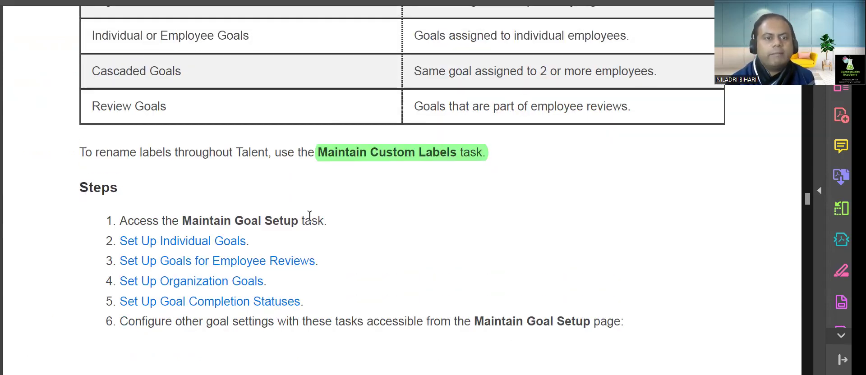
# Step: Switch to Workday, search for "maintain goal" and open the Maintain Outcome-Based Goal Setup task
pyautogui.scroll(-3, 296, 218)
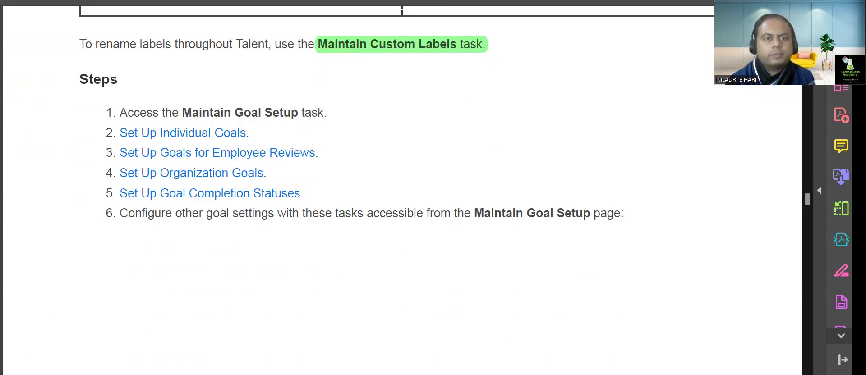
pyautogui.hotkey('alt', 'Tab')
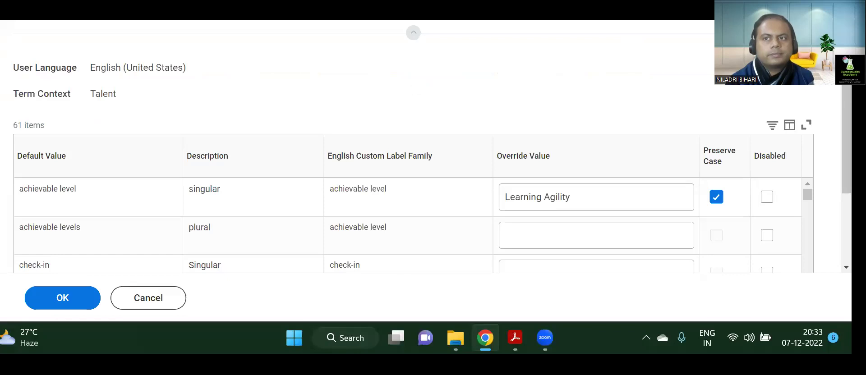
pyautogui.click(512, 29)
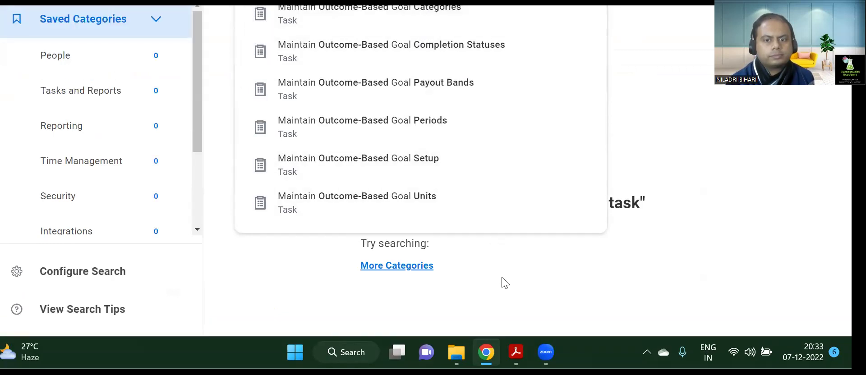
pyautogui.hotkey('alt', 'Tab')
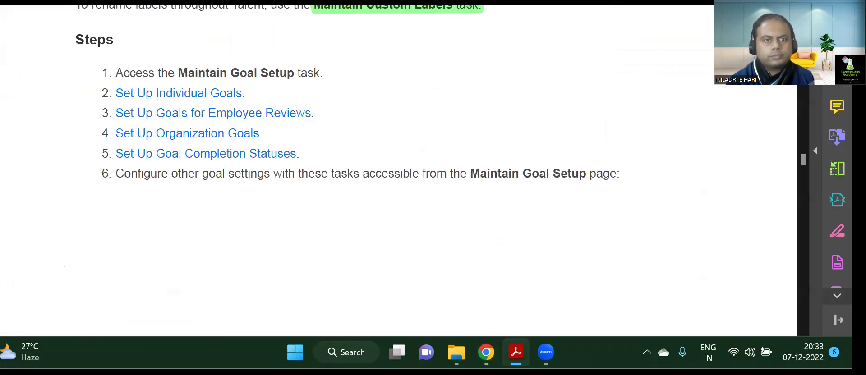
pyautogui.hotkey('alt', 'Tab')
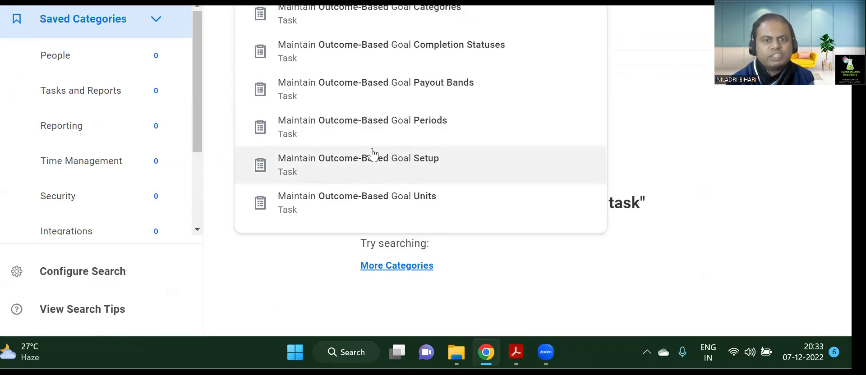
pyautogui.click(416, 173)
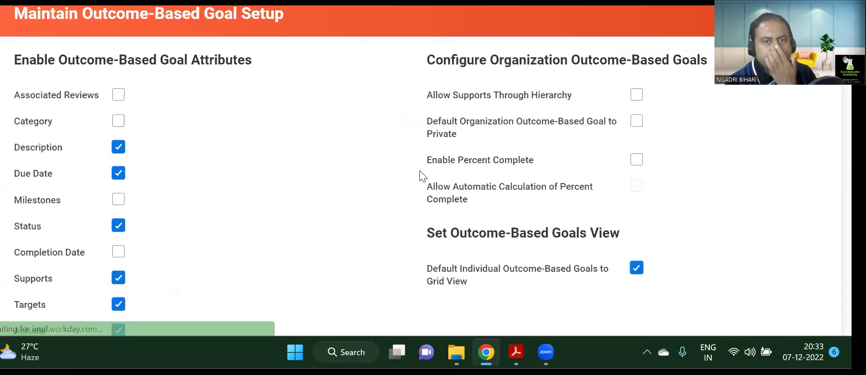
# Step: Examine the goal attributes, organization goal options, grid view setting and review options of the outcome-based goal setup
pyautogui.moveTo(475, 142)
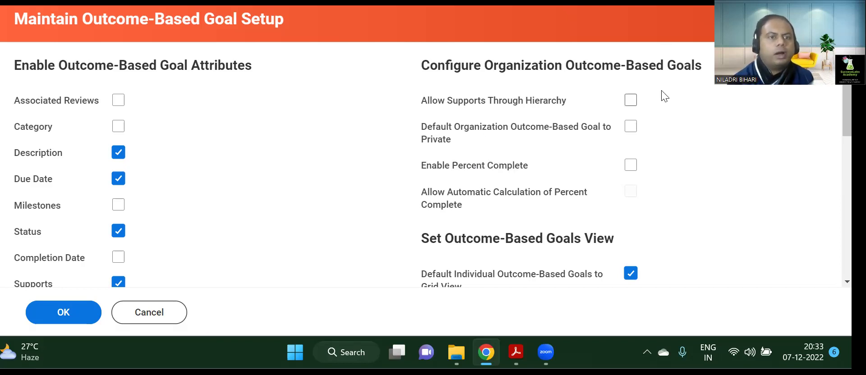
pyautogui.moveTo(81, 185)
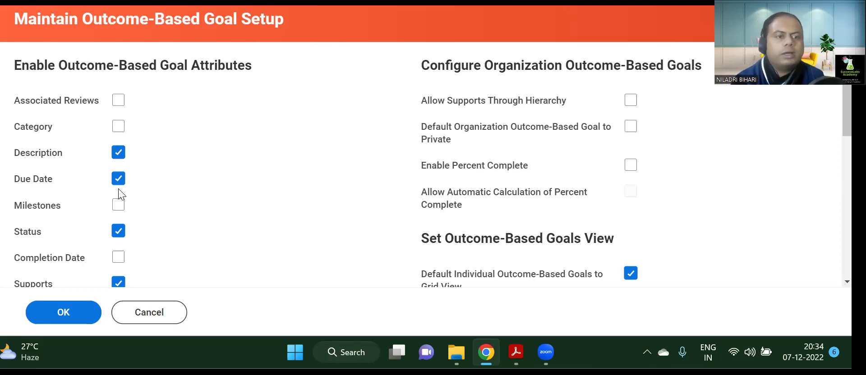
pyautogui.scroll(-5, 118, 194)
pyautogui.scroll(3, 119, 189)
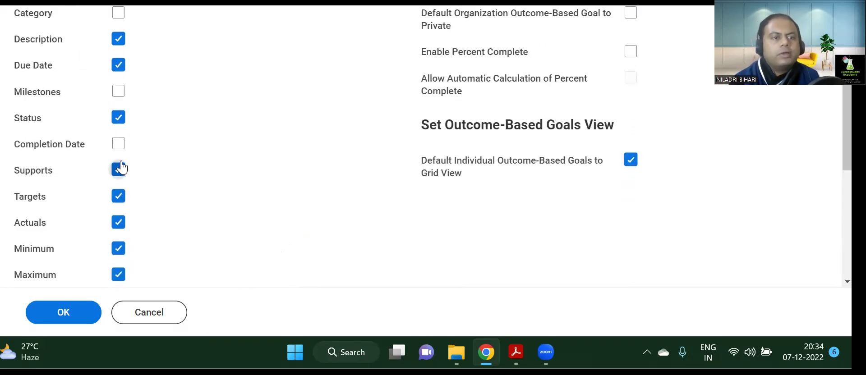
pyautogui.scroll(2, 119, 230)
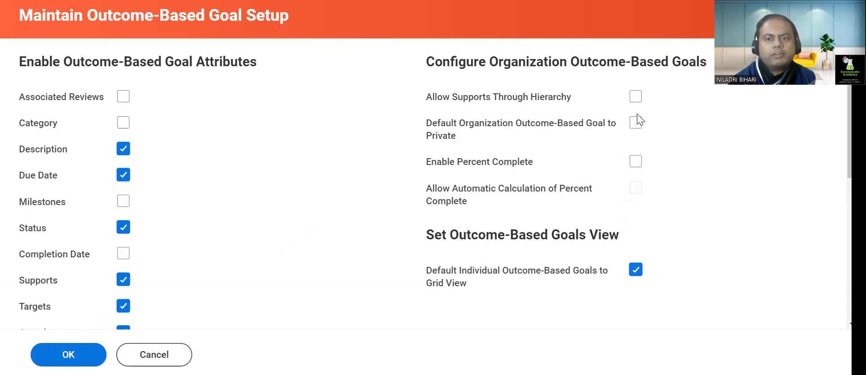
pyautogui.scroll(-5, 632, 178)
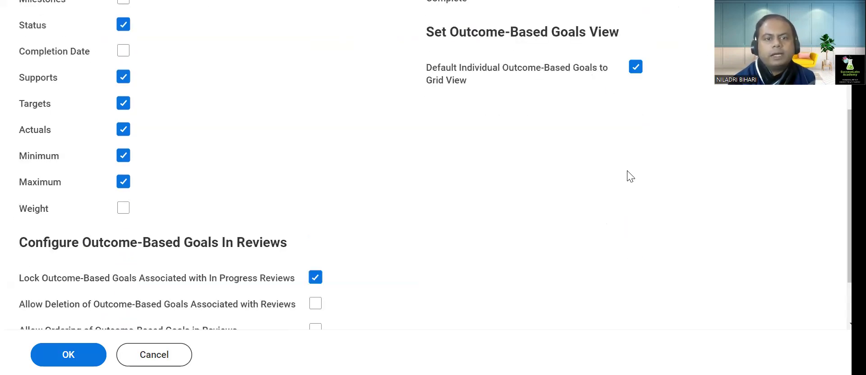
pyautogui.scroll(-2, 628, 183)
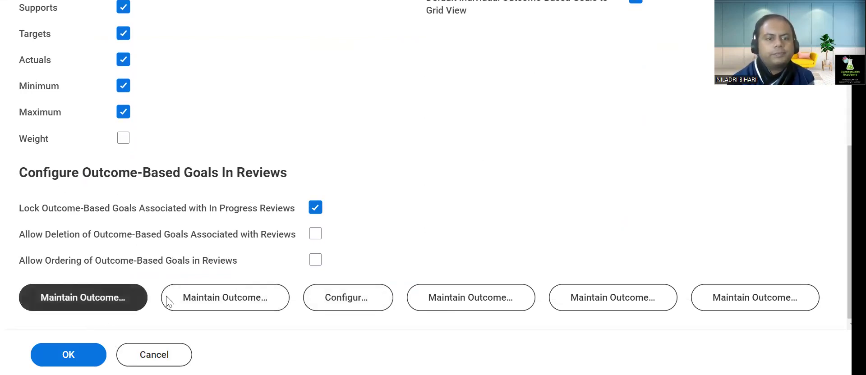
# Step: Open Configure Talent Tags from the goal setup and review the tags for development items, feedback and outcome-based goals
pyautogui.click(348, 303)
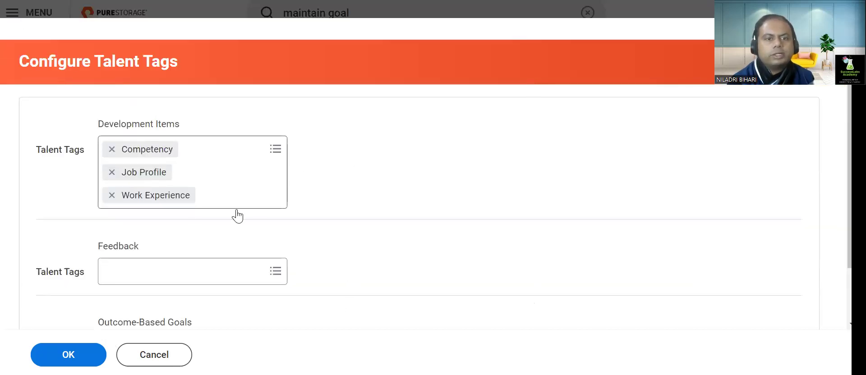
pyautogui.scroll(-2, 175, 227)
pyautogui.scroll(1, 197, 286)
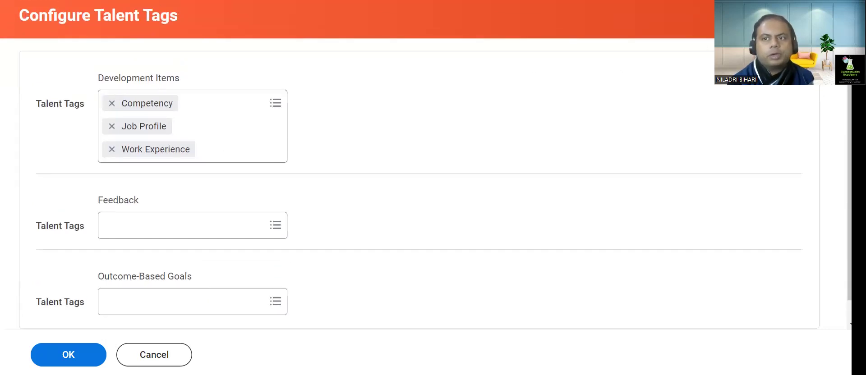
pyautogui.scroll(1, 426, 187)
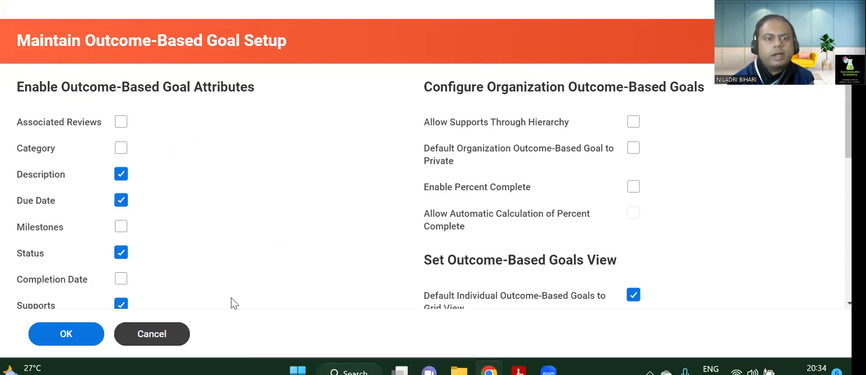
# Step: Open Maintain Outcome-Based Goal Payout Bands, add a blank band row to inspect its calculation types and payout percents, and discard it
pyautogui.scroll(-10, 402, 215)
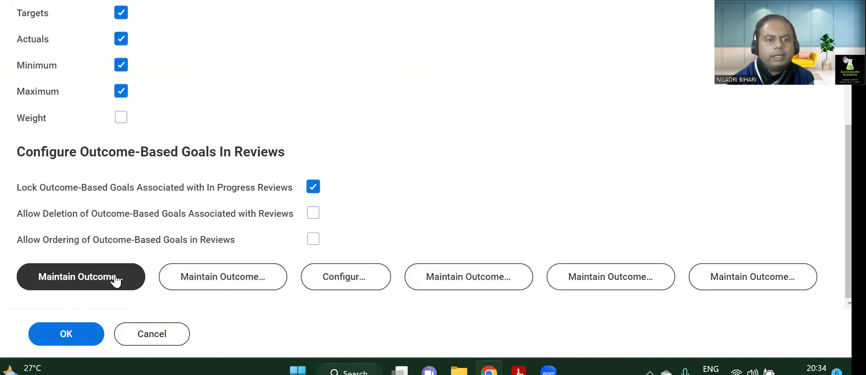
pyautogui.click(217, 284)
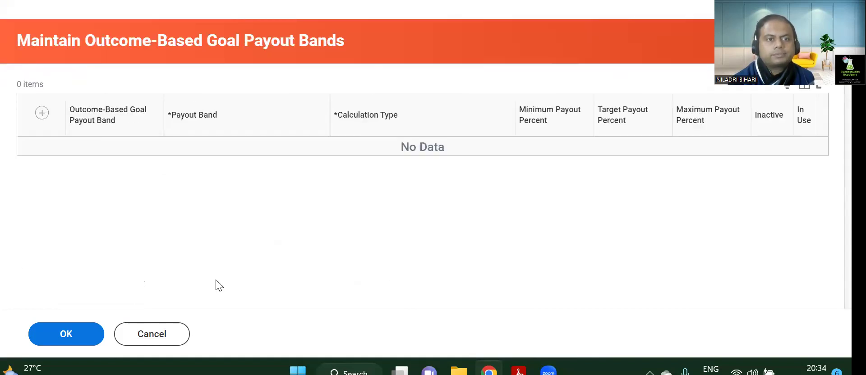
pyautogui.click(42, 113)
pyautogui.click(422, 157)
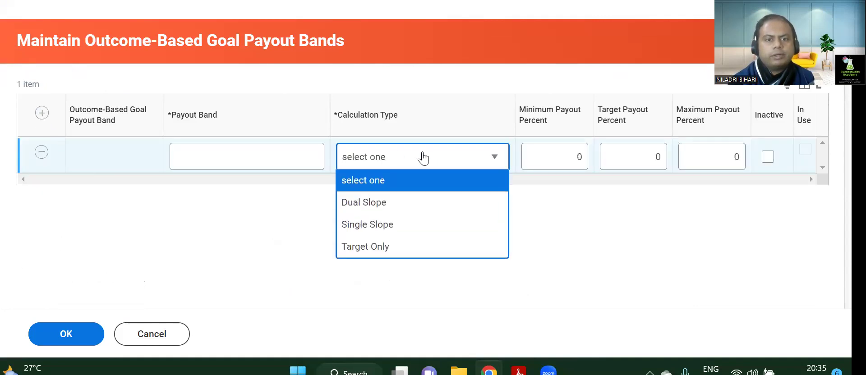
pyautogui.click(573, 166)
pyautogui.click(691, 159)
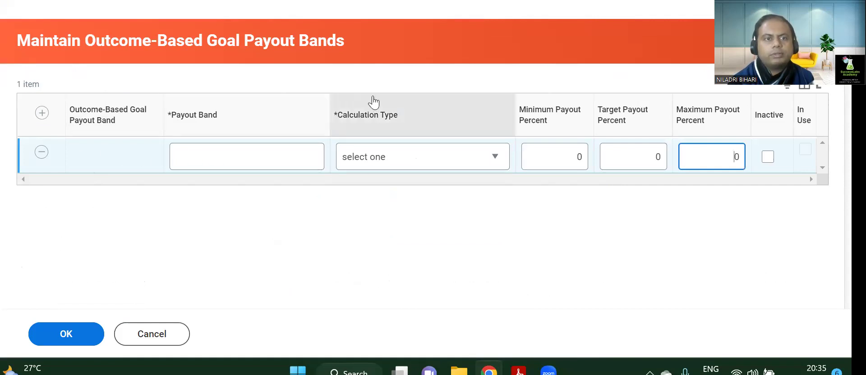
pyautogui.press('Escape')
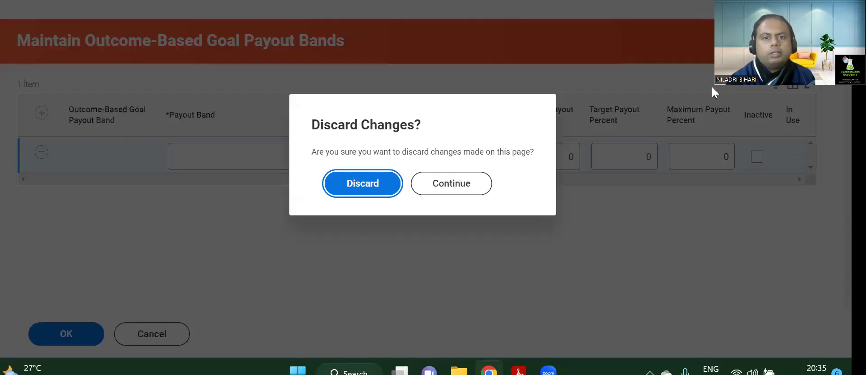
pyautogui.click(367, 192)
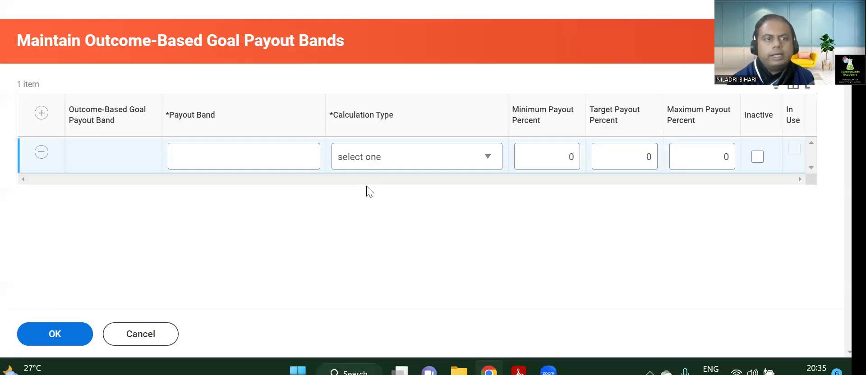
# Step: Switch back to the administrator guide PDF and highlight "Maintain Goal Setup task." in the first item of the Steps list
pyautogui.scroll(-7, 367, 186)
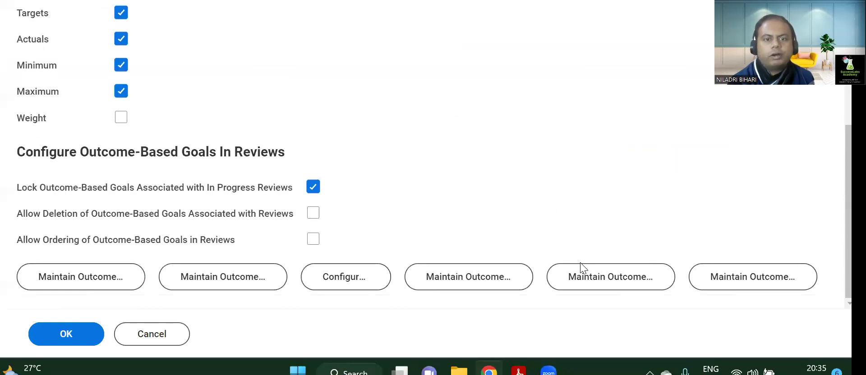
pyautogui.scroll(7, 462, 130)
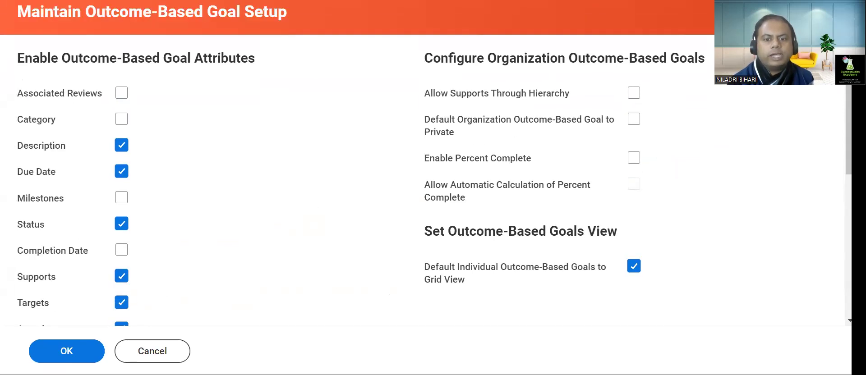
pyautogui.hotkey('alt', 'Tab')
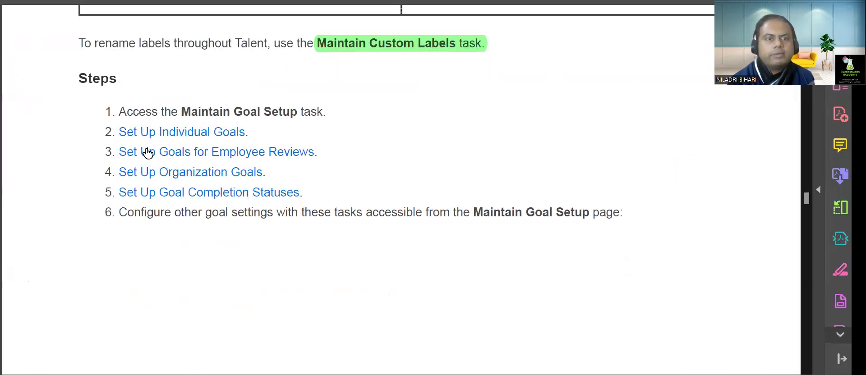
pyautogui.moveTo(182, 112)
pyautogui.mouseDown()
pyautogui.moveTo(340, 111)
pyautogui.moveTo(326, 111)
pyautogui.mouseUp()
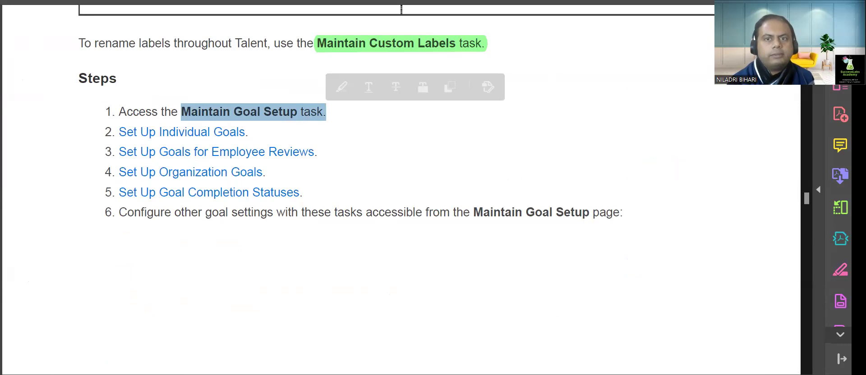
pyautogui.click(574, 11)
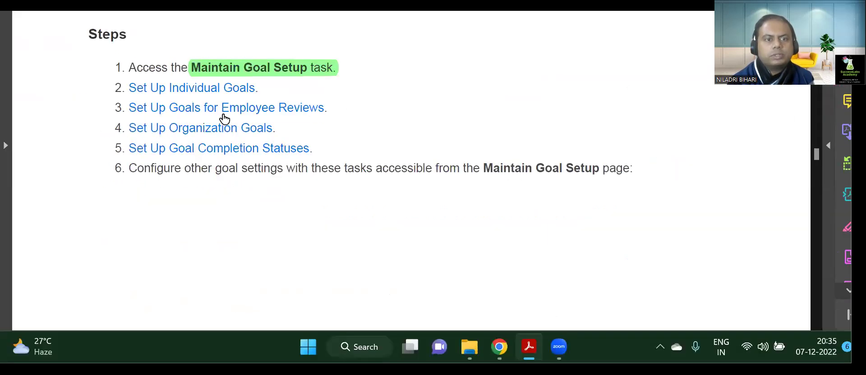
# Step: Switch to Workday and search for "set up individual outcome", extending the search to more categories
pyautogui.scroll(-3, 275, 199)
pyautogui.scroll(-3, 289, 135)
pyautogui.scroll(5, 288, 131)
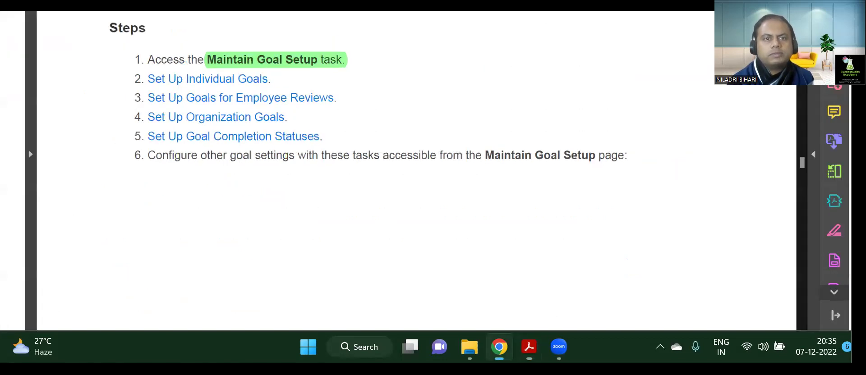
pyautogui.hotkey('alt', 'Tab')
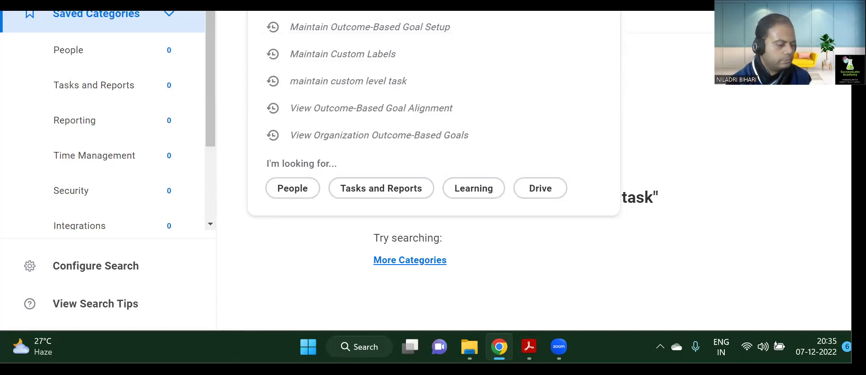
pyautogui.press('Escape')
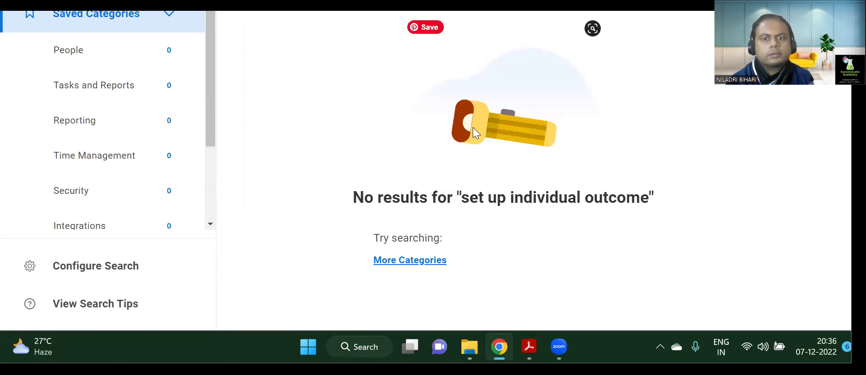
pyautogui.click(431, 259)
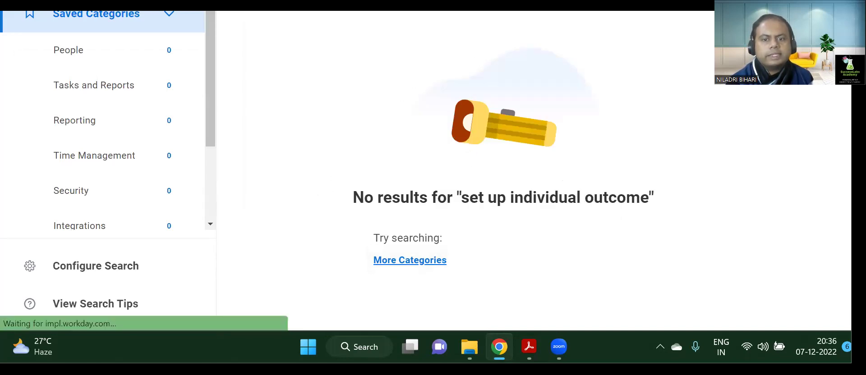
# Step: Return to the guide PDF, follow the Set Up Individual Goals link and read its context, steps and goal attribute options
pyautogui.hotkey('alt', 'Tab')
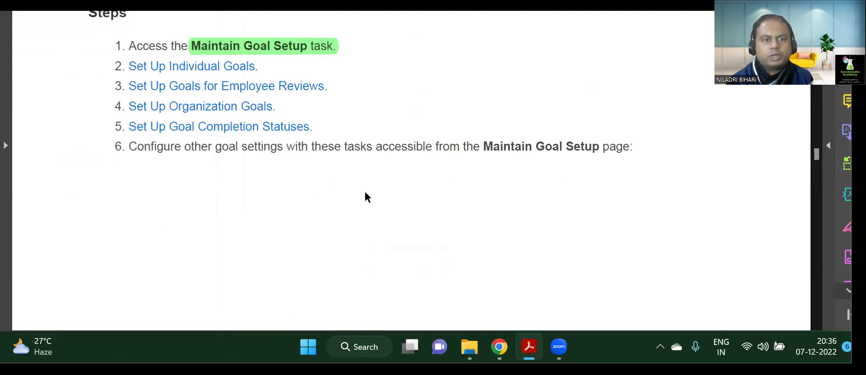
pyautogui.scroll(-10, 366, 180)
pyautogui.scroll(5, 367, 170)
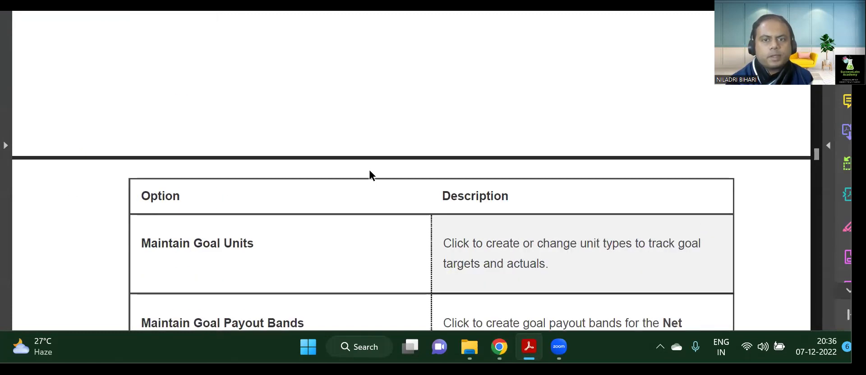
pyautogui.scroll(5, 370, 171)
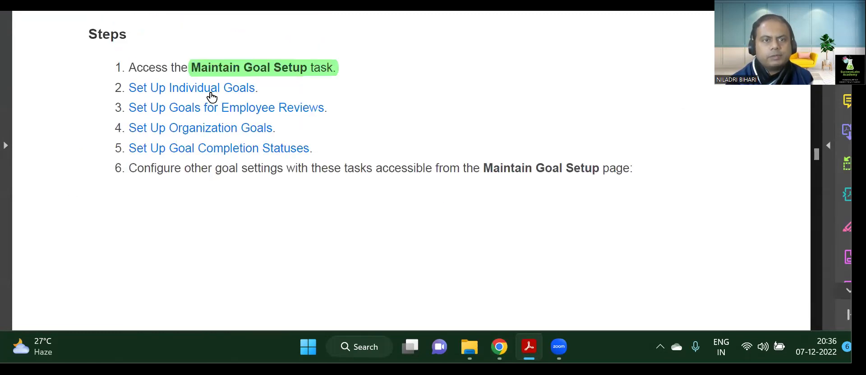
pyautogui.click(212, 97)
pyautogui.scroll(-2, 314, 208)
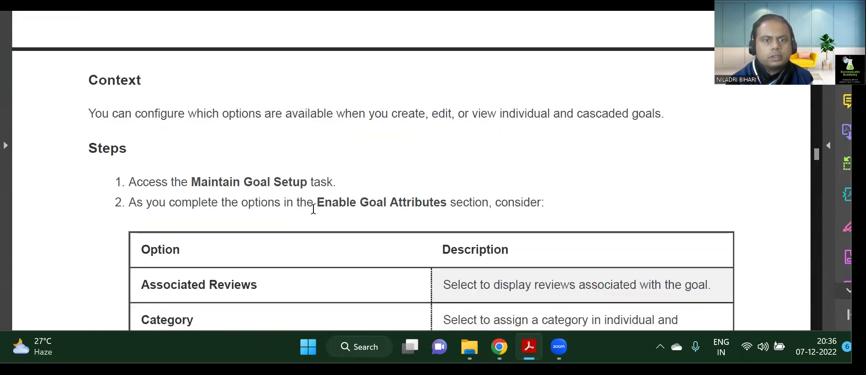
pyautogui.scroll(-3, 313, 209)
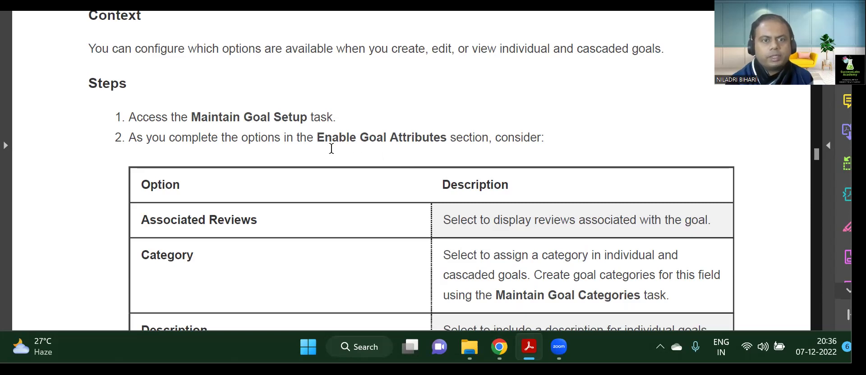
# Step: Review the guide's Set Up Individual Goals section, from its title and prerequisites to its context and steps
pyautogui.scroll(4, 294, 134)
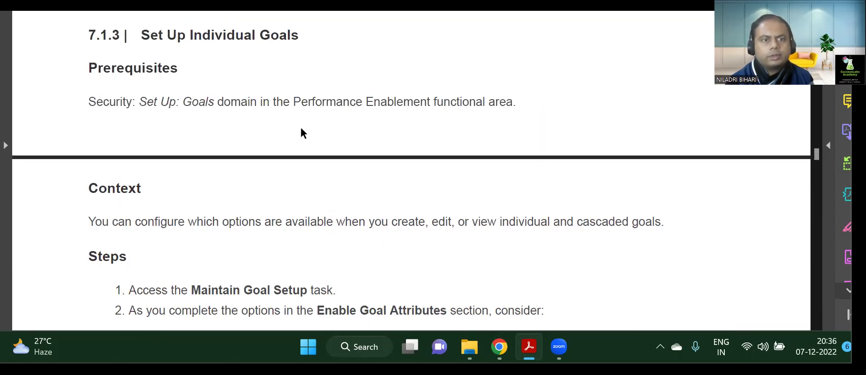
pyautogui.moveTo(140, 36); pyautogui.dragTo(303, 42)
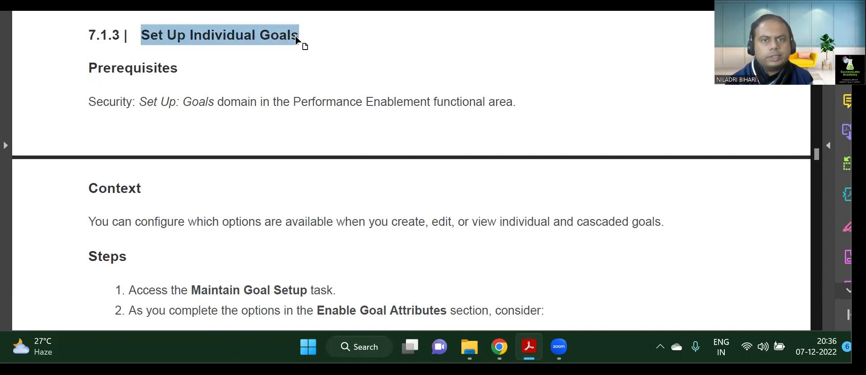
pyautogui.click(313, 12)
pyautogui.scroll(-5, 485, 199)
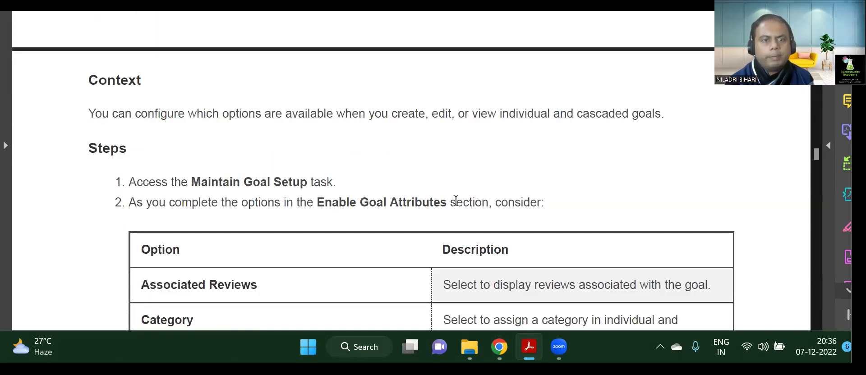
# Step: Switch to Workday, search for the Maintain Outcome-Based Goal Setup task and open it, checking it against the guide's goal attribute options
pyautogui.click(487, 340)
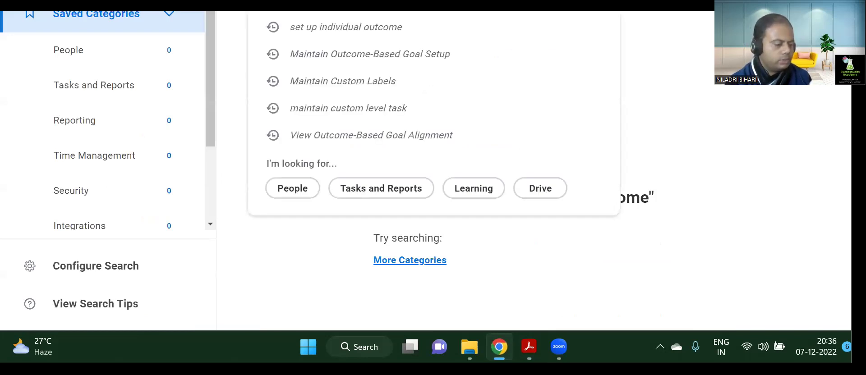
pyautogui.write('mai')
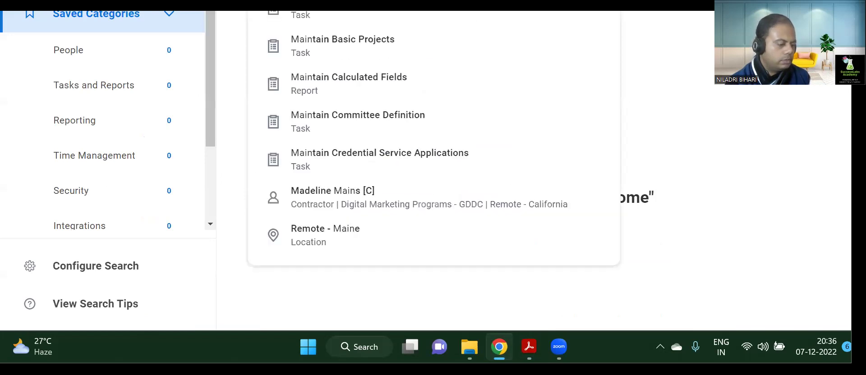
pyautogui.press('Escape')
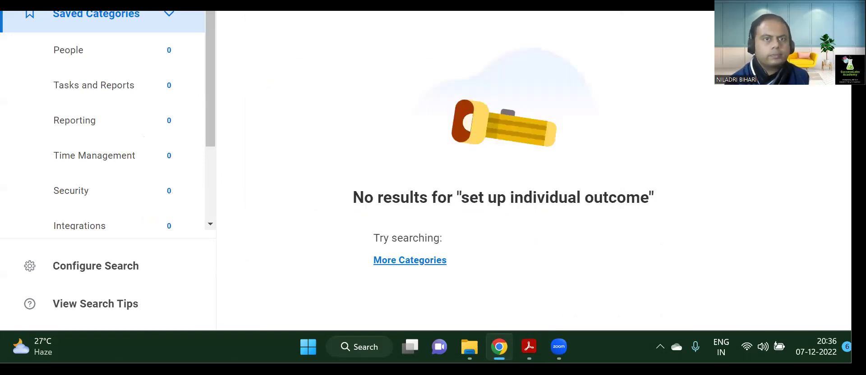
pyautogui.write('n')
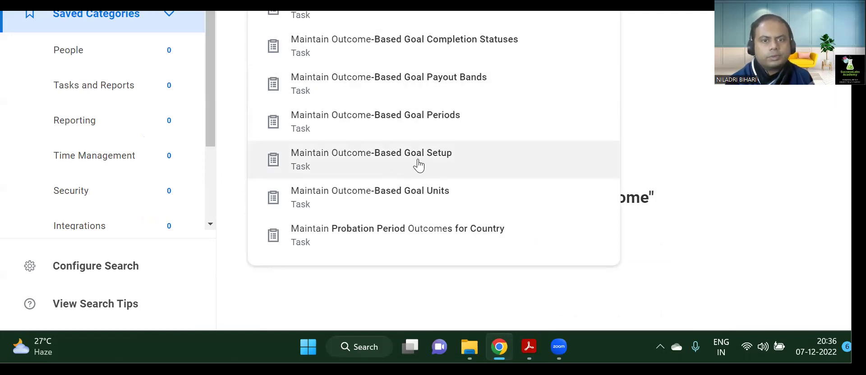
pyautogui.click(525, 346)
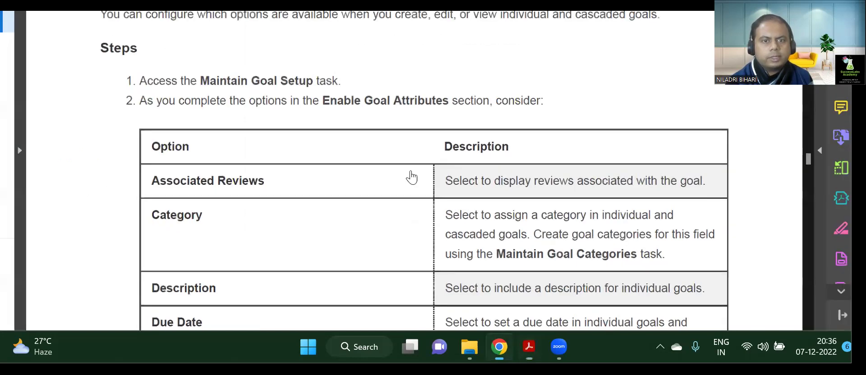
pyautogui.hotkey('alt', 'Tab')
pyautogui.hotkey('alt', 'Tab')
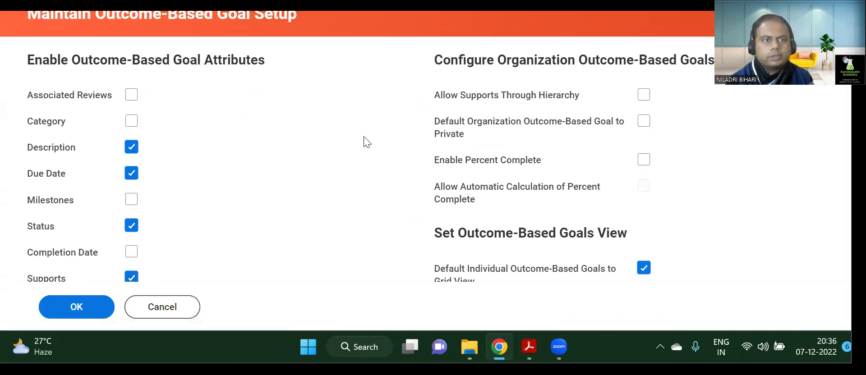
pyautogui.click(532, 349)
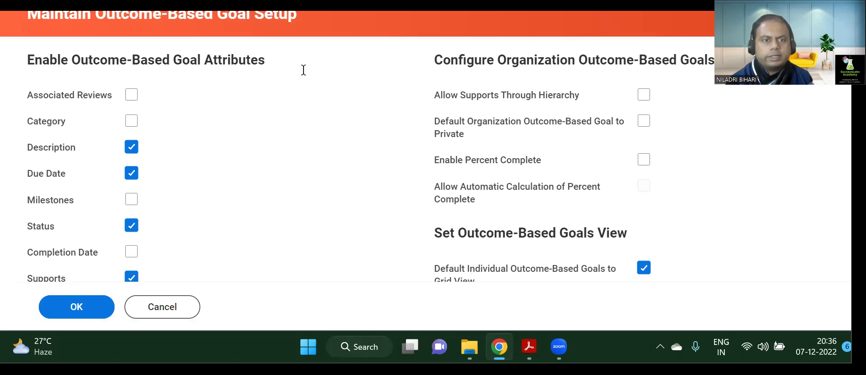
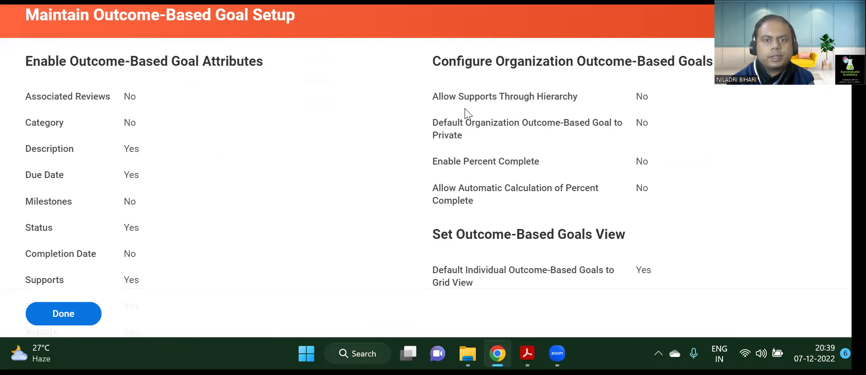
# Step: Compare the guide's organization goal options with the settings on Workday's Maintain Outcome-Based Goal Setup page
pyautogui.hotkey('alt', 'Tab')
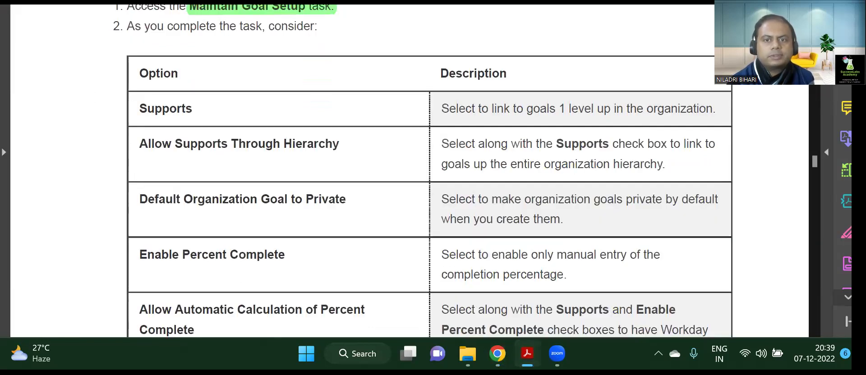
pyautogui.hotkey('alt', 'Tab')
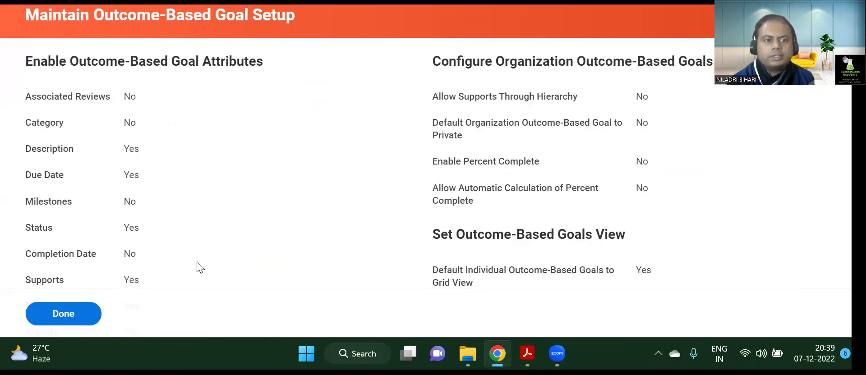
pyautogui.scroll(-2, 474, 216)
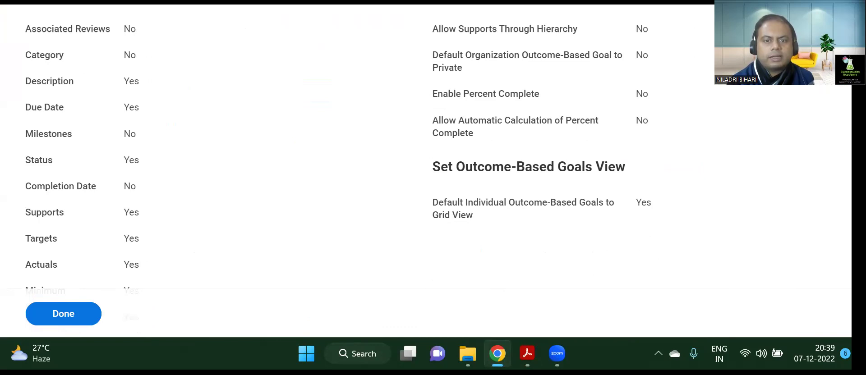
# Step: Return to the guide PDF and highlight "Manage Organization Goals task" in the Result section
pyautogui.click(527, 353)
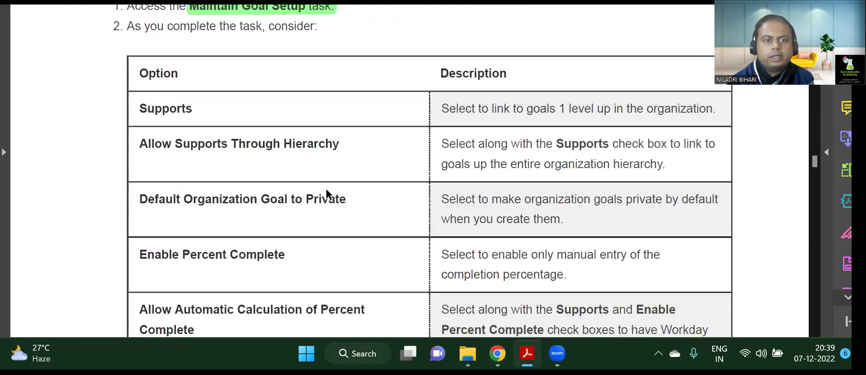
pyautogui.scroll(-2, 262, 219)
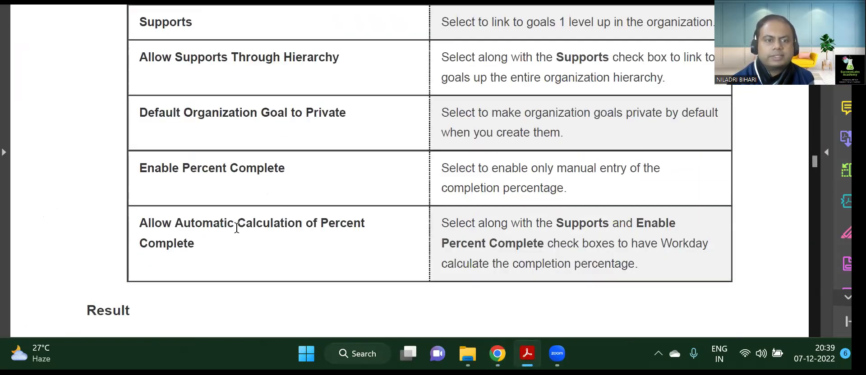
pyautogui.scroll(-5, 377, 223)
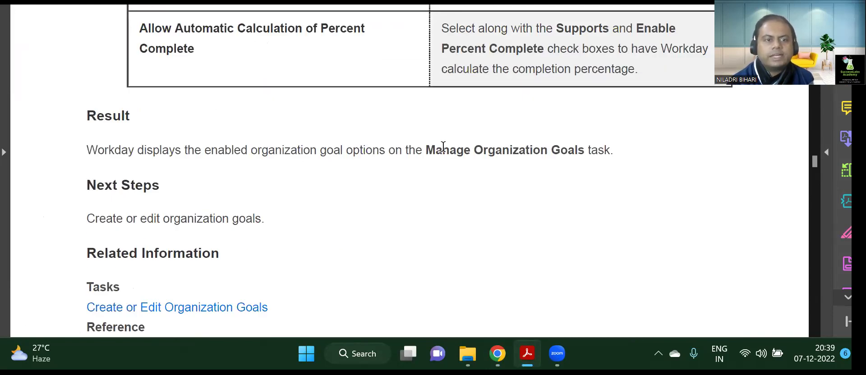
pyautogui.moveTo(427, 147); pyautogui.dragTo(599, 140)
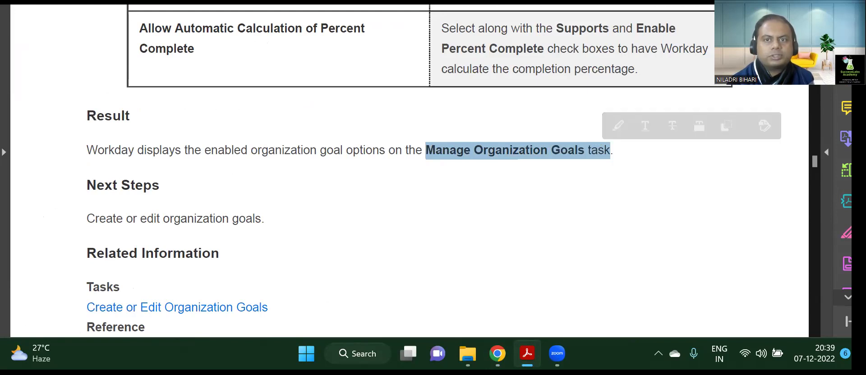
pyautogui.click(618, 126)
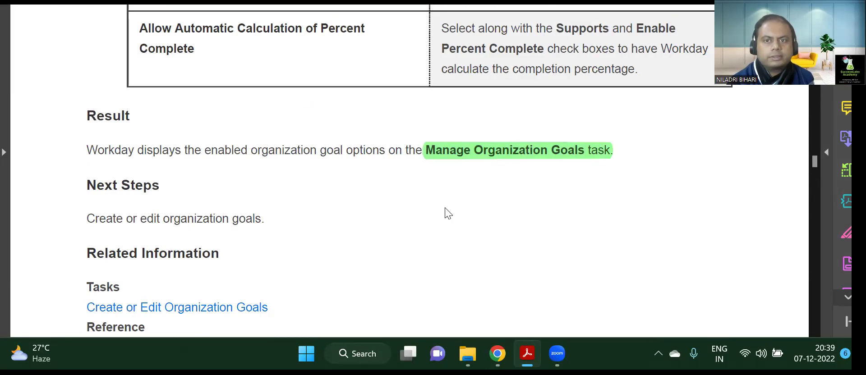
# Step: Switch to Workday and examine the Configure Organization Outcome-Based Goals options on the goal setup page
pyautogui.hotkey('alt', 'Tab')
pyautogui.moveTo(461, 61); pyautogui.dragTo(678, 61)
pyautogui.scroll(-5, 572, 158)
pyautogui.scroll(4, 549, 166)
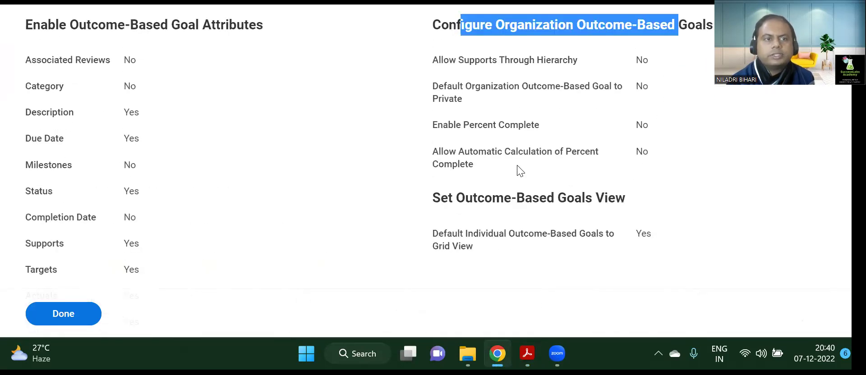
pyautogui.scroll(1, 519, 169)
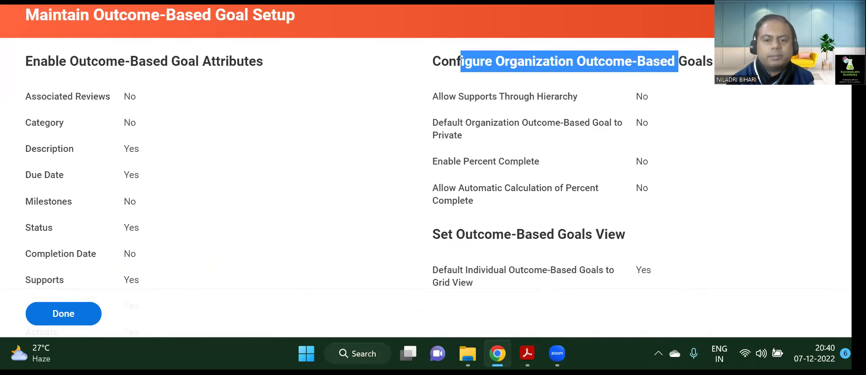
# Step: Switch to the guide PDF and highlight the section 7.1.6 title "Set Up Goal Completion Statuses"
pyautogui.hotkey('alt', 'Tab')
pyautogui.scroll(-5, 325, 191)
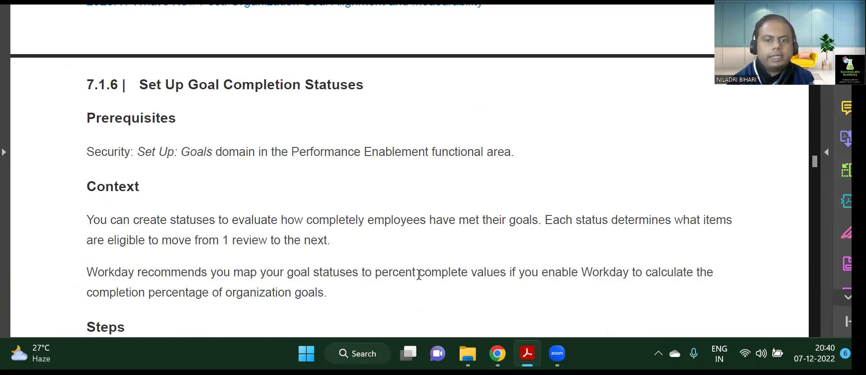
pyautogui.hotkey('alt', 'Tab')
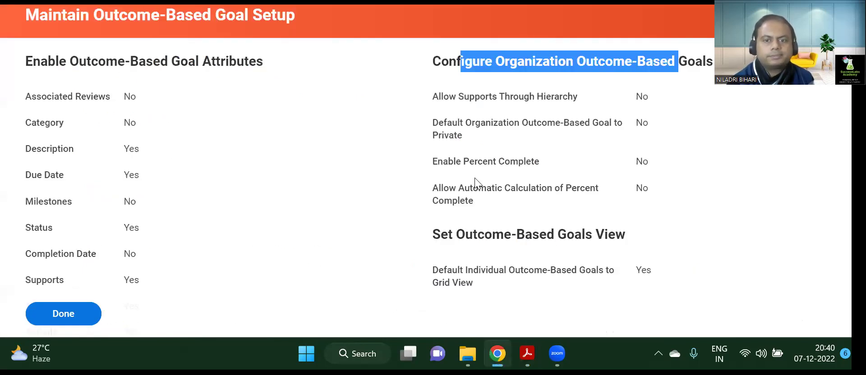
pyautogui.scroll(-10, 477, 182)
pyautogui.hotkey('alt', 'Tab')
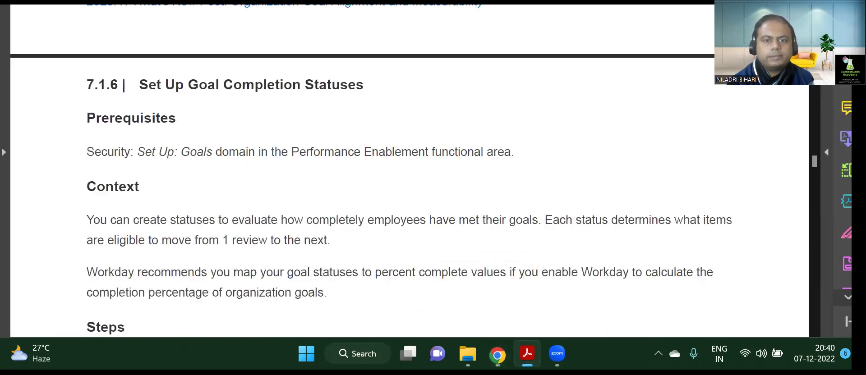
pyautogui.moveTo(139, 84); pyautogui.dragTo(327, 101)
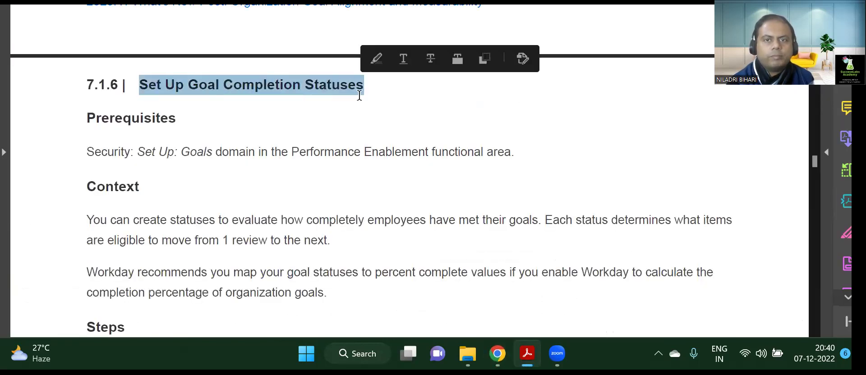
pyautogui.press('u')
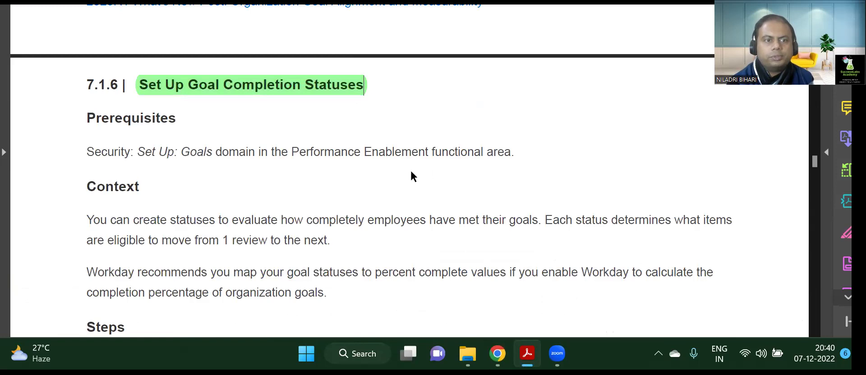
# Step: Highlight "Maintain Goal Completion Statuses task." in the first item of section 7.1.6's Steps list
pyautogui.scroll(-3, 305, 172)
pyautogui.scroll(-2, 306, 171)
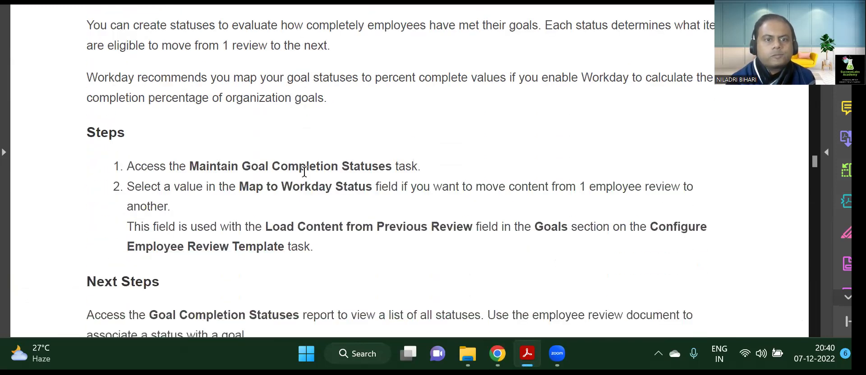
pyautogui.moveTo(188, 167); pyautogui.dragTo(421, 167)
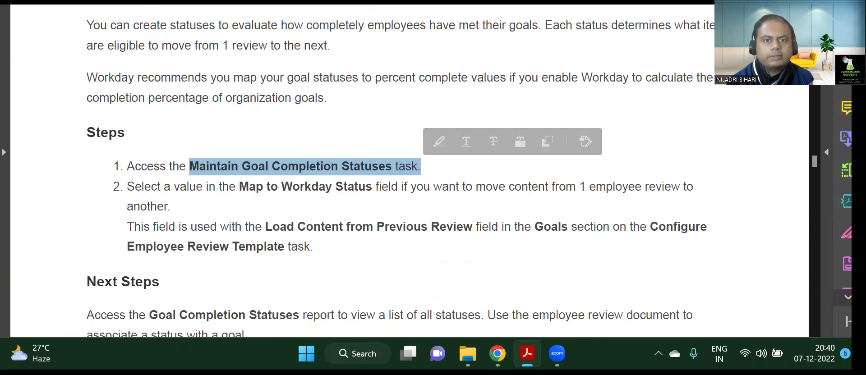
pyautogui.click(439, 141)
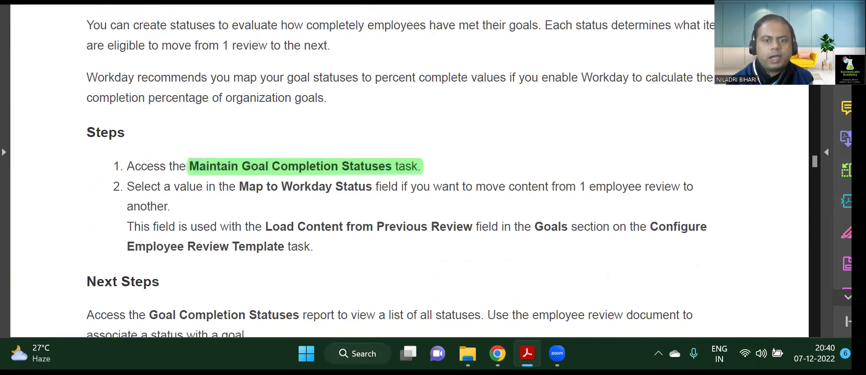
# Step: Switch to Workday, search for the outcome-based goal maintenance tasks and open Maintain Outcome-Based Goal Categories
pyautogui.click(497, 354)
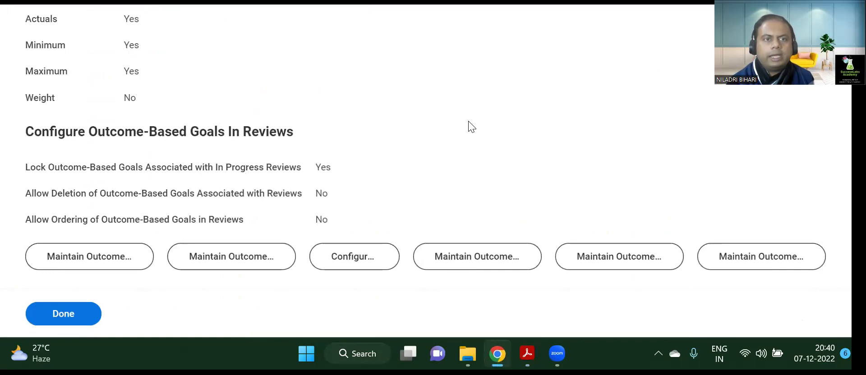
pyautogui.scroll(10, 469, 126)
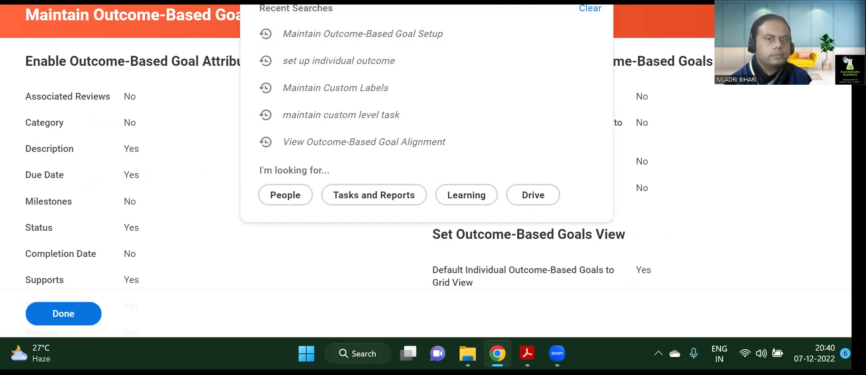
pyautogui.hotkey('ctrl', 'v')
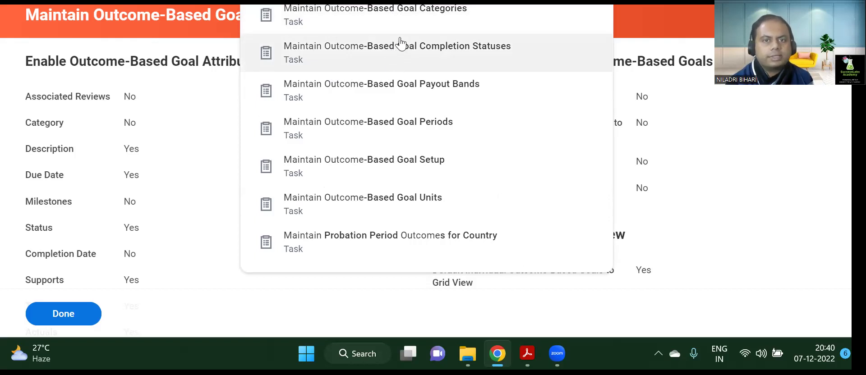
pyautogui.click(408, 22)
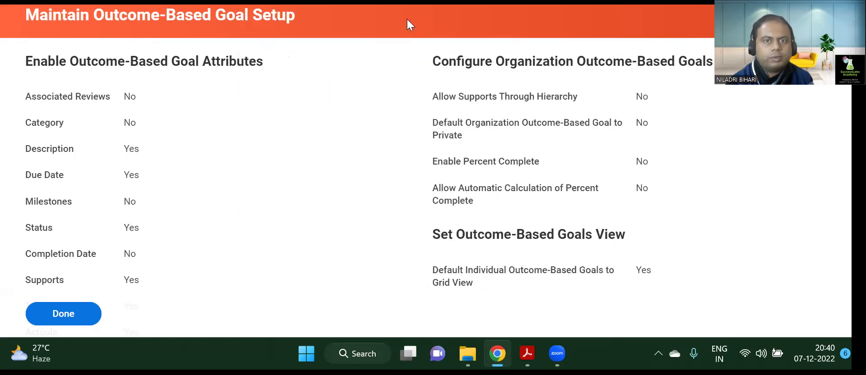
pyautogui.moveTo(197, 122)
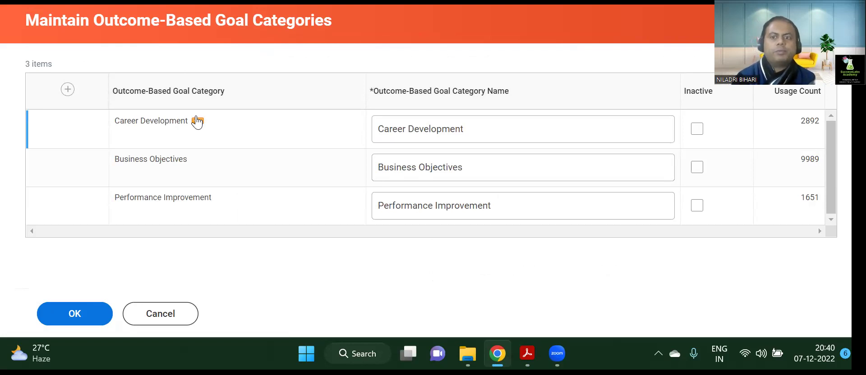
# Step: Add an outcome-based goal category named "Corporate Citizenship (CSR)" and save the category list
pyautogui.click(67, 97)
pyautogui.click(399, 126)
pyautogui.write('Socia')
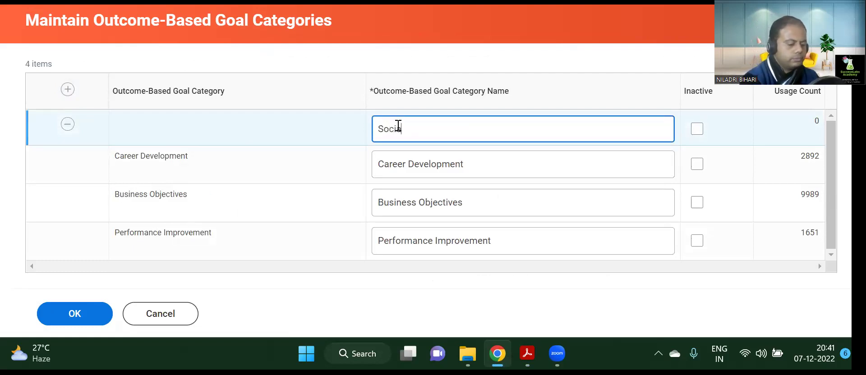
pyautogui.write('l')
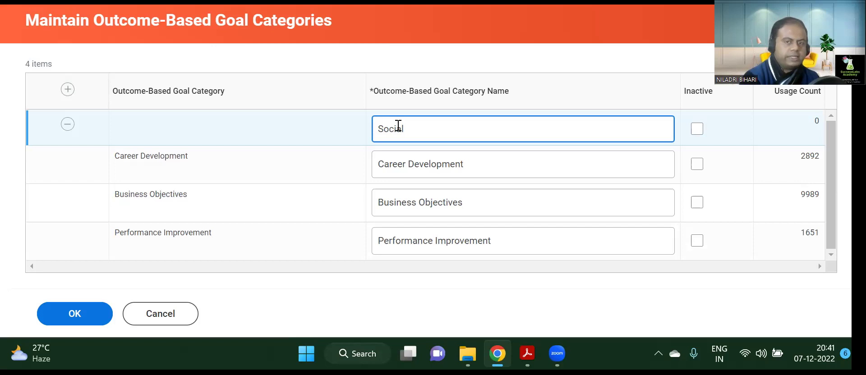
pyautogui.press('BackSpace')
pyautogui.press('BackSpace')
pyautogui.press('BackSpace')
pyautogui.press('BackSpace')
pyautogui.press('BackSpace')
pyautogui.press('BackSpace')
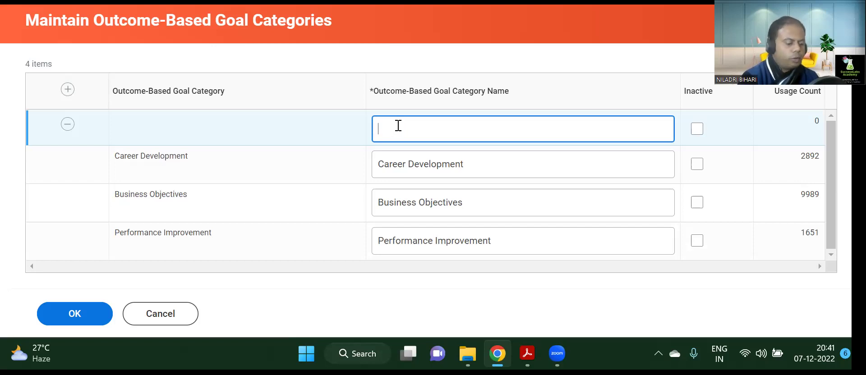
pyautogui.write('Corporate Citizenship (CS')
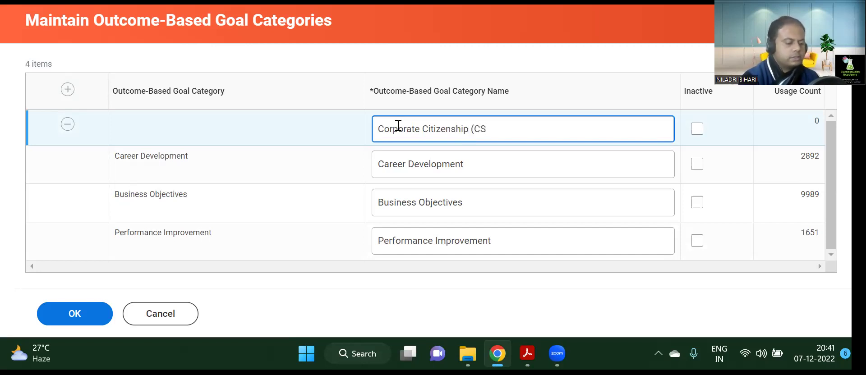
pyautogui.write('R)')
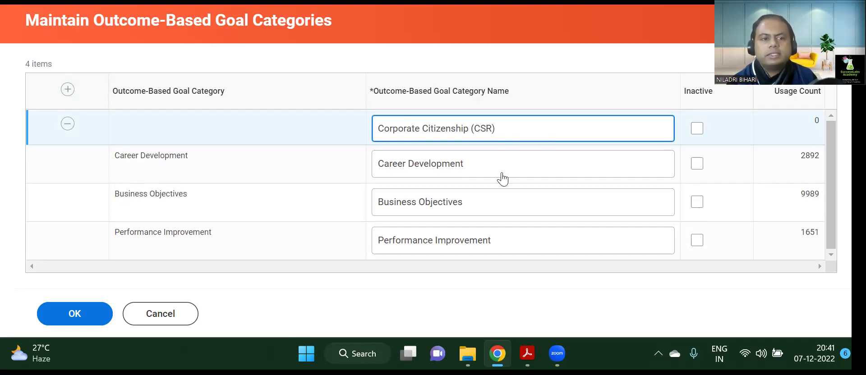
pyautogui.click(76, 315)
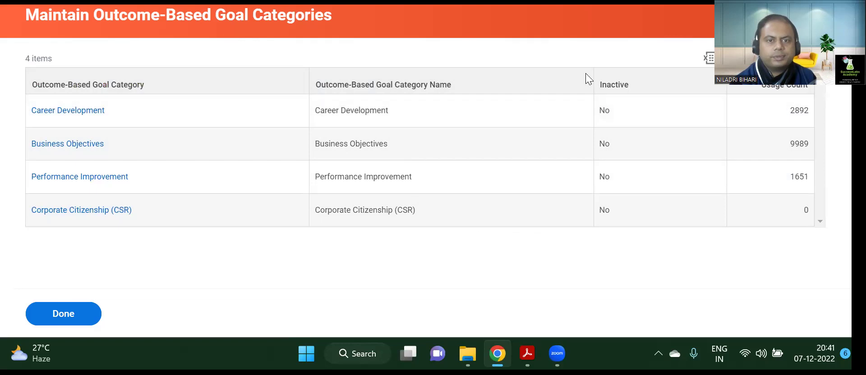
# Step: Check the guide's goal completion statuses steps, then return to Workday and open Maintain Outcome-Based Goal Completion Statuses
pyautogui.click(527, 354)
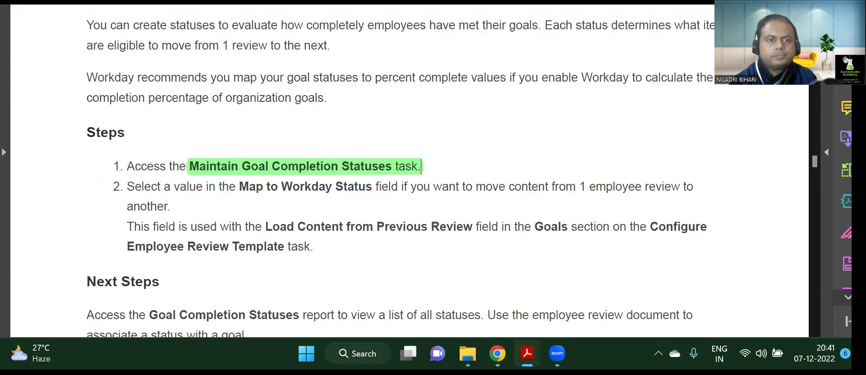
pyautogui.hotkey('alt', 'Tab')
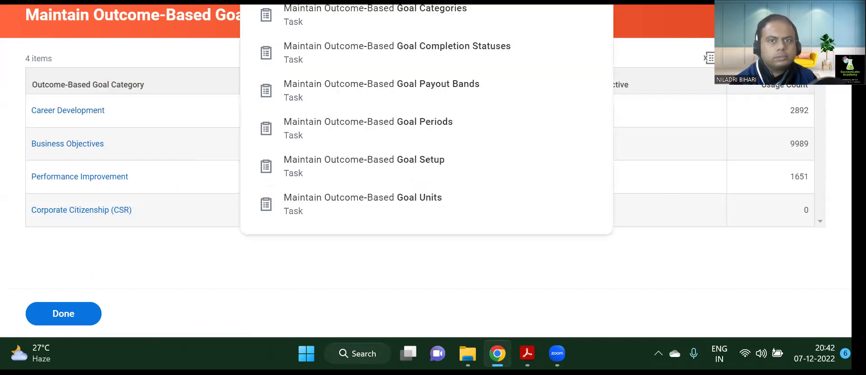
pyautogui.click(444, 61)
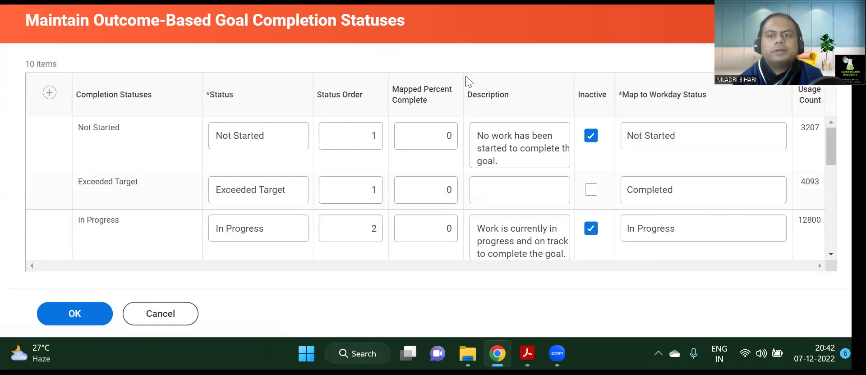
# Step: Examine the completion statuses table, including each status's order, mapped percent complete, inactive setting and mapped Workday status
pyautogui.scroll(-4, 629, 200)
pyautogui.scroll(-3, 629, 200)
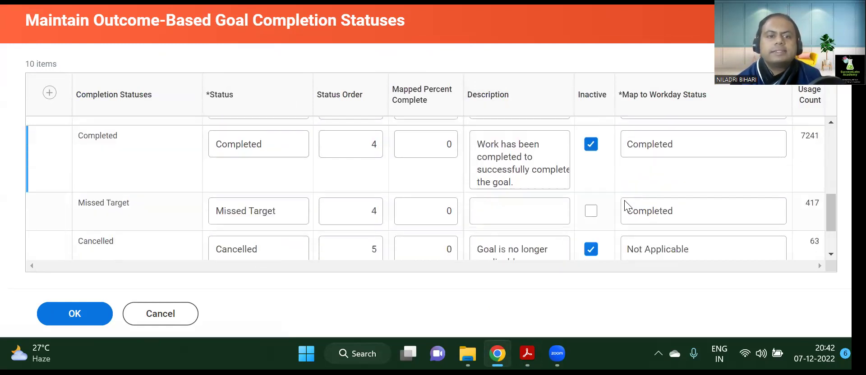
pyautogui.scroll(-2, 575, 236)
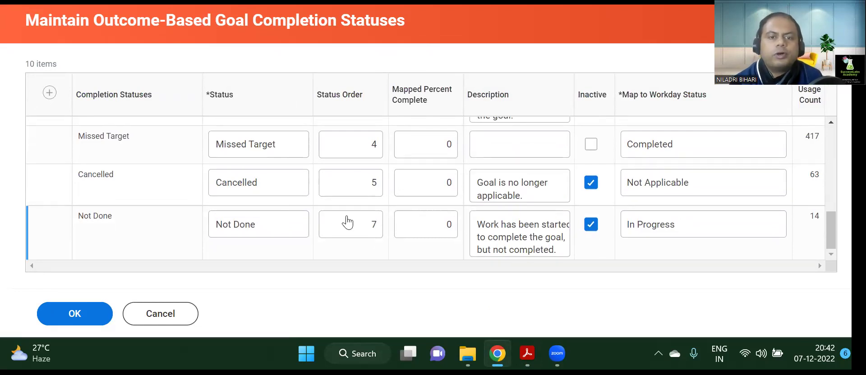
pyautogui.scroll(7, 412, 203)
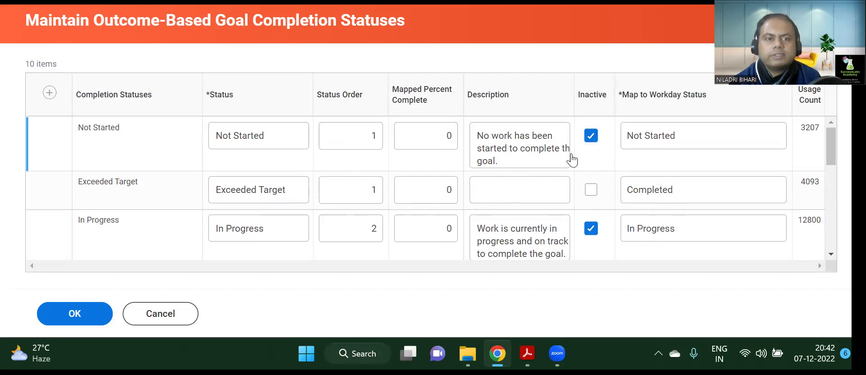
pyautogui.scroll(-3, 593, 188)
pyautogui.scroll(-2, 593, 191)
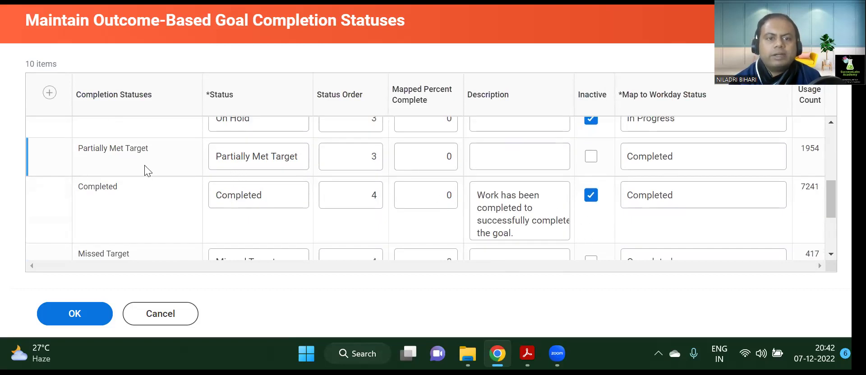
pyautogui.scroll(-1, 392, 207)
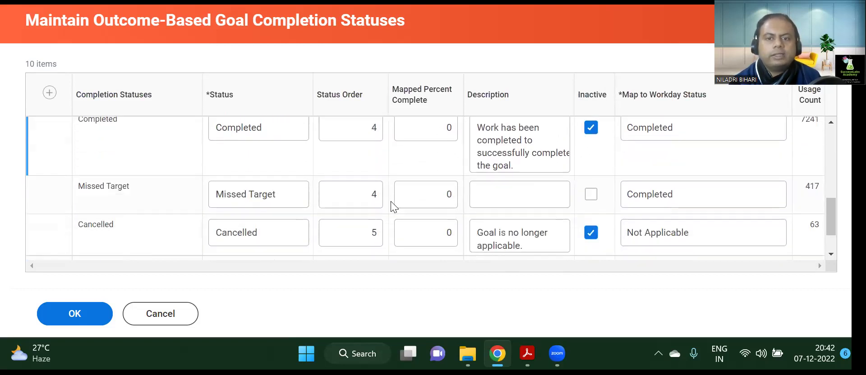
pyautogui.scroll(-1, 392, 208)
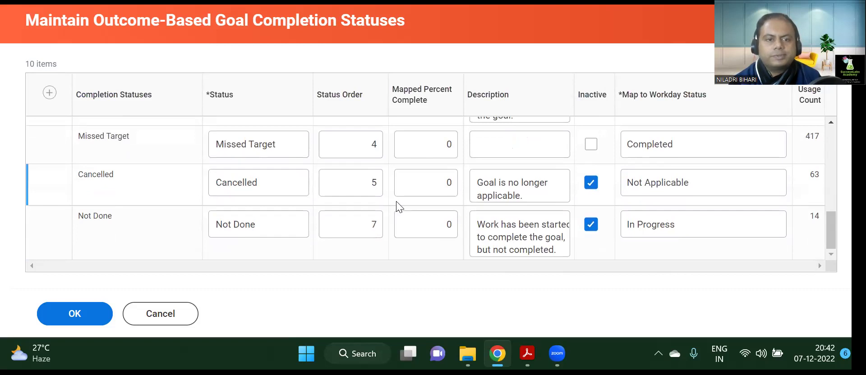
pyautogui.scroll(5, 397, 207)
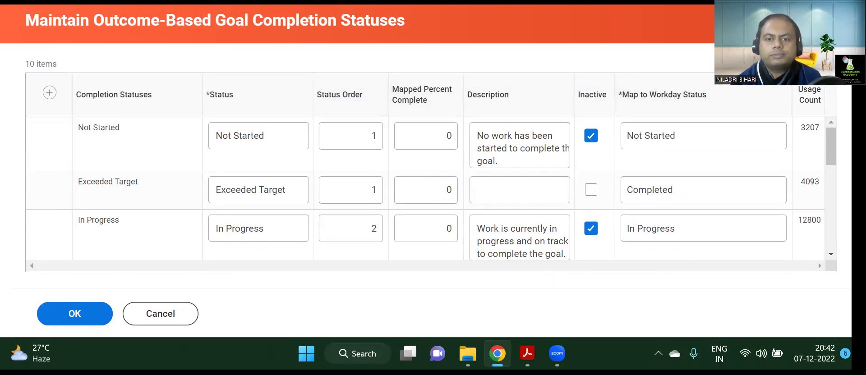
# Step: Switch to the guide PDF and highlight "Track My Goals" in section 7.1.6's Next Steps
pyautogui.hotkey('alt', 'Tab')
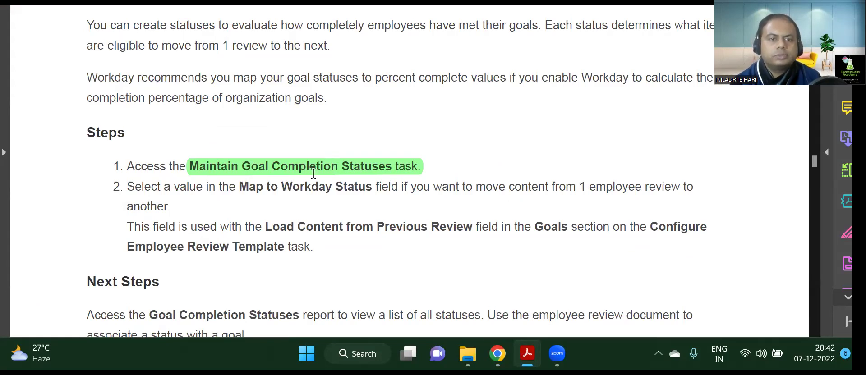
pyautogui.scroll(-1, 411, 172)
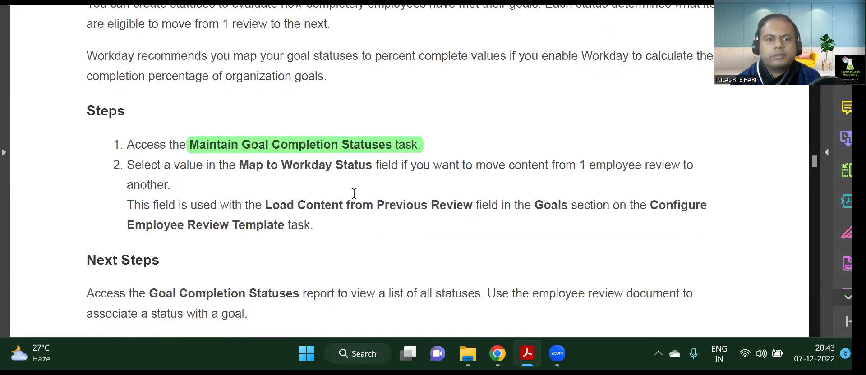
pyautogui.scroll(-10, 318, 227)
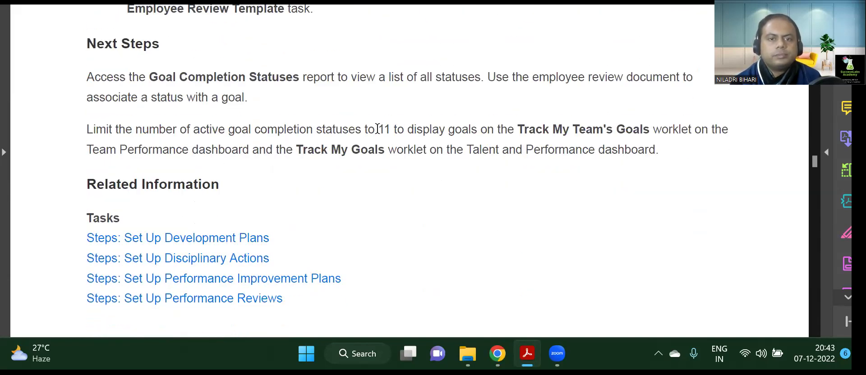
pyautogui.moveTo(297, 149); pyautogui.dragTo(384, 151)
pyautogui.scroll(-1, 352, 162)
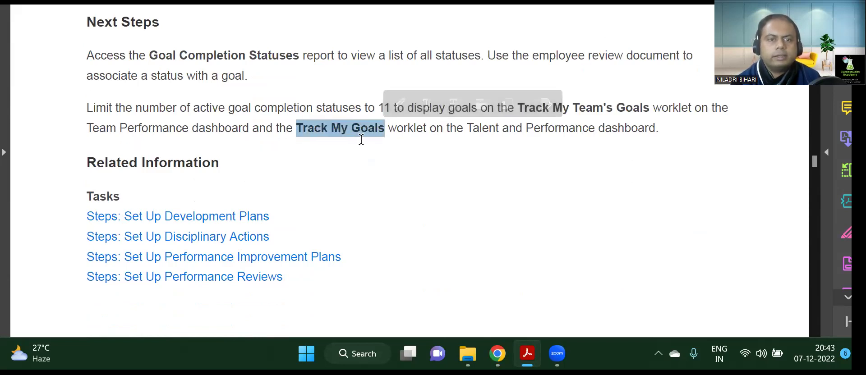
pyautogui.click(398, 103)
# Step: Highlight the section 7.1.7 title "Steps: Configure Goal Templates" in the guide
pyautogui.scroll(-5, 381, 185)
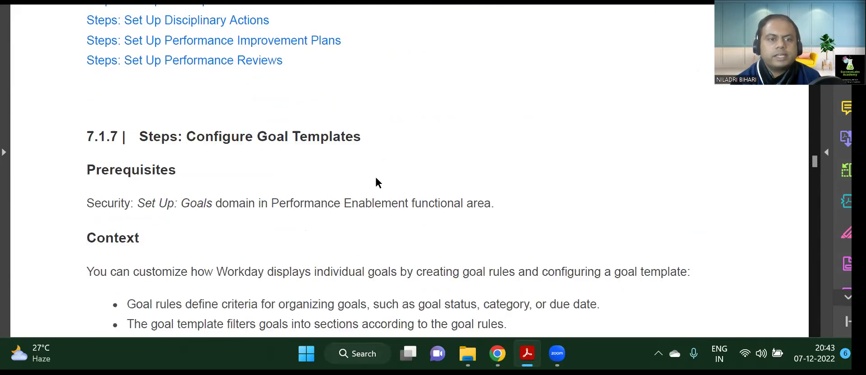
pyautogui.scroll(-3, 369, 179)
pyautogui.moveTo(140, 28); pyautogui.dragTo(354, 33)
pyautogui.click(399, 7)
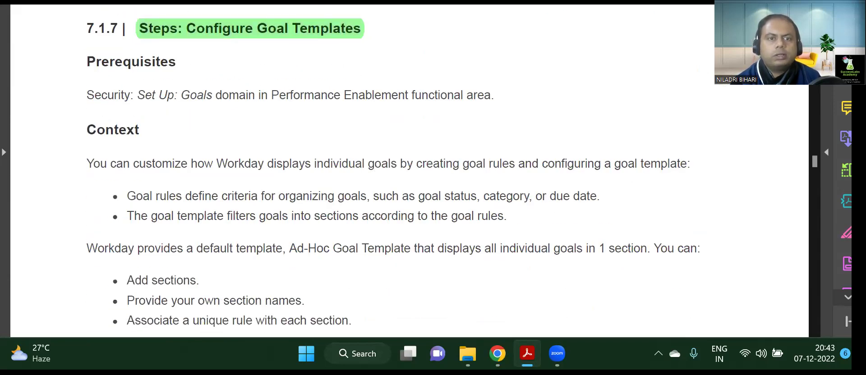
# Step: Read through section 7.1.7's context and highlight "Create Goal Template Rule task." in the first item of its Steps list
pyautogui.scroll(-2, 241, 184)
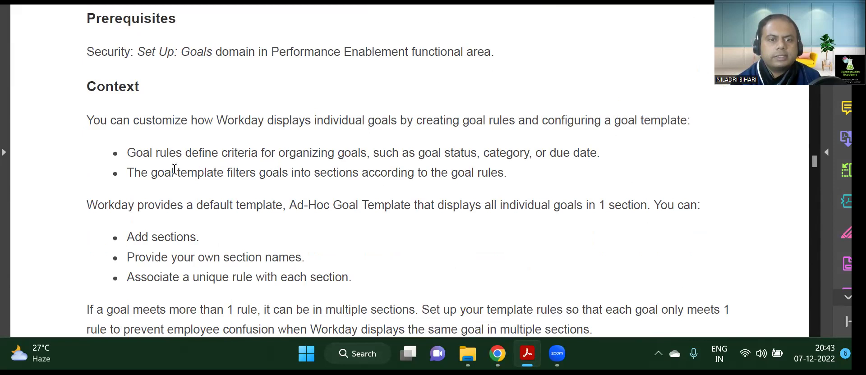
pyautogui.scroll(-1, 154, 137)
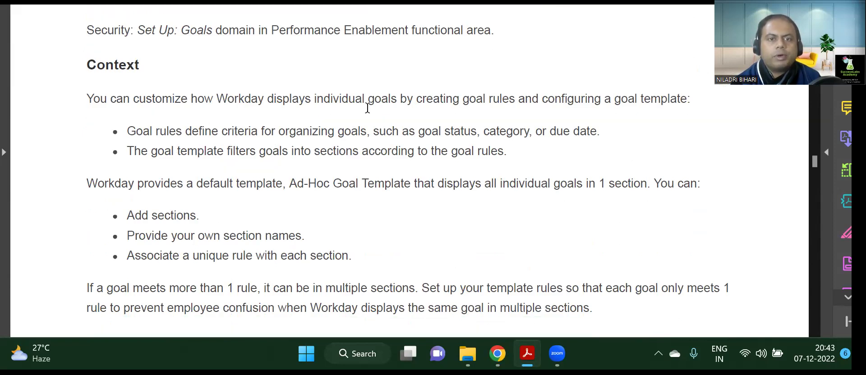
pyautogui.scroll(-7, 359, 166)
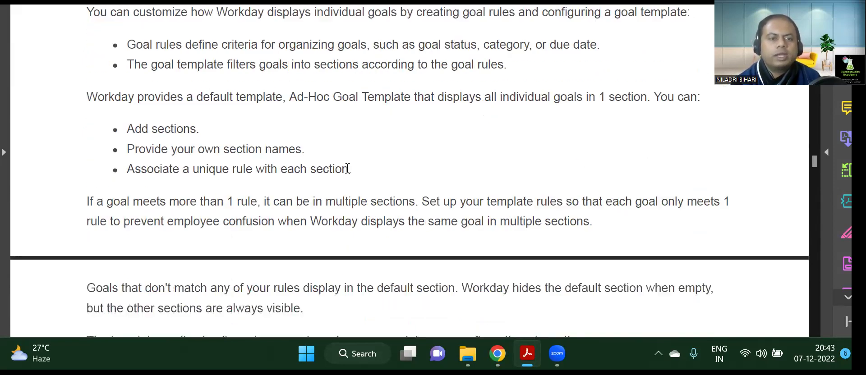
pyautogui.scroll(-4, 327, 161)
pyautogui.scroll(-6, 327, 161)
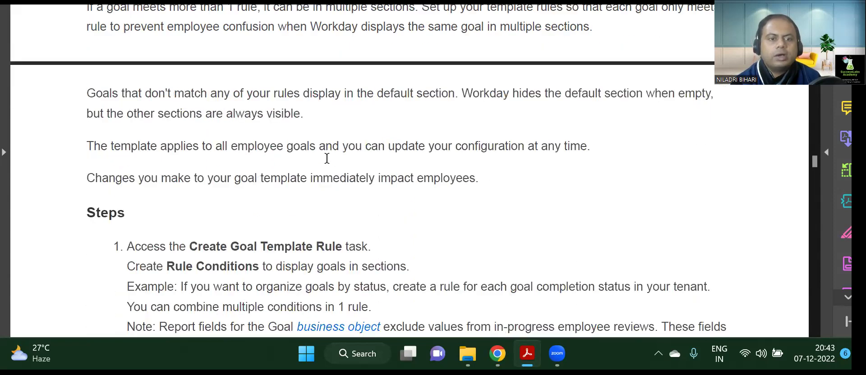
pyautogui.scroll(-1, 327, 159)
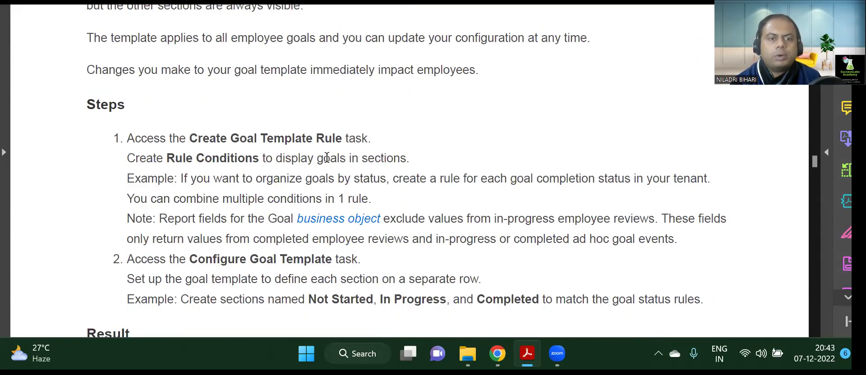
pyautogui.moveTo(190, 139); pyautogui.dragTo(365, 142)
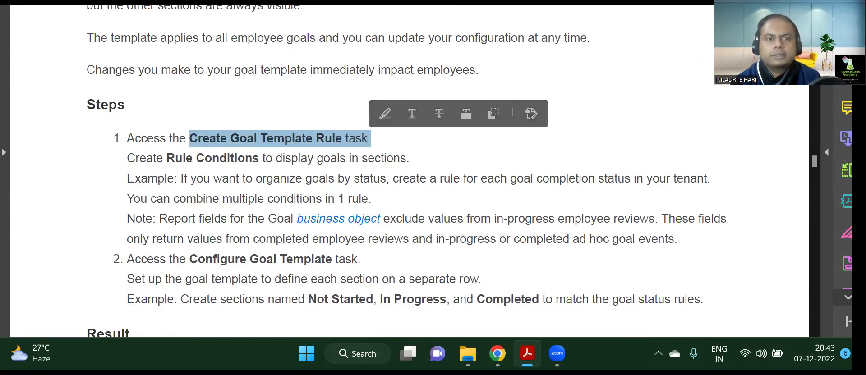
pyautogui.click(385, 114)
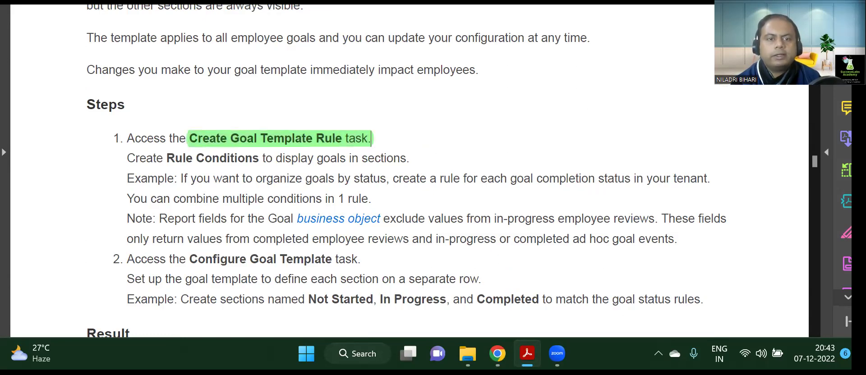
# Step: Switch to Workday, save the outcome-based goal setup and open the Create Outcome-Based Goal Template Rule task
pyautogui.hotkey('alt', 'Tab')
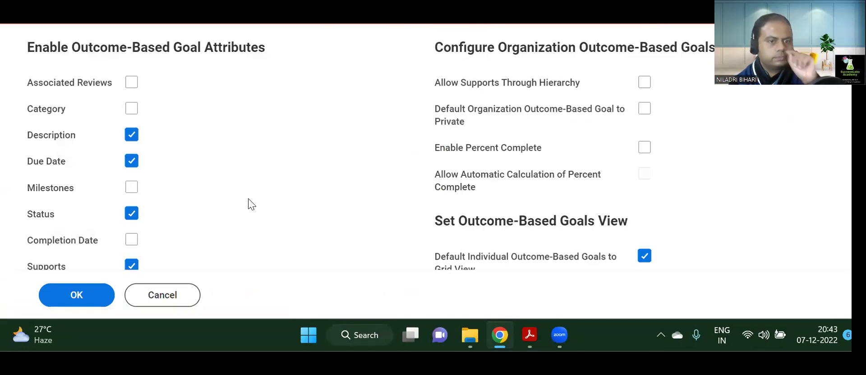
pyautogui.click(77, 296)
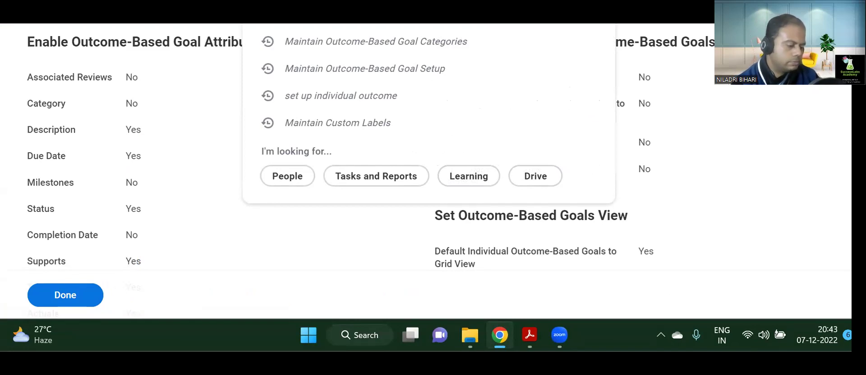
pyautogui.press('Escape')
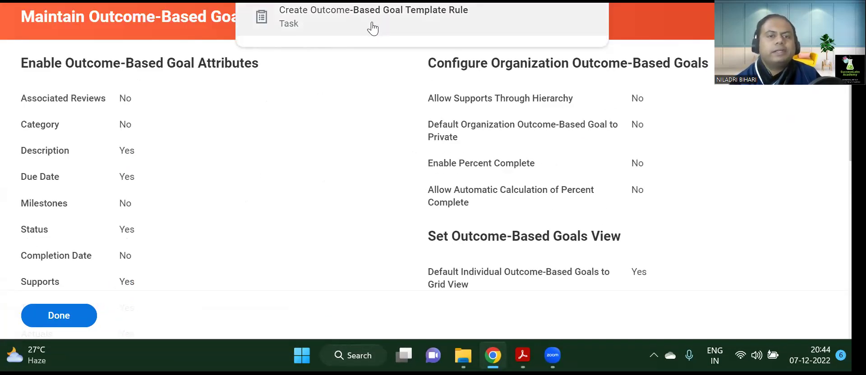
pyautogui.click(372, 26)
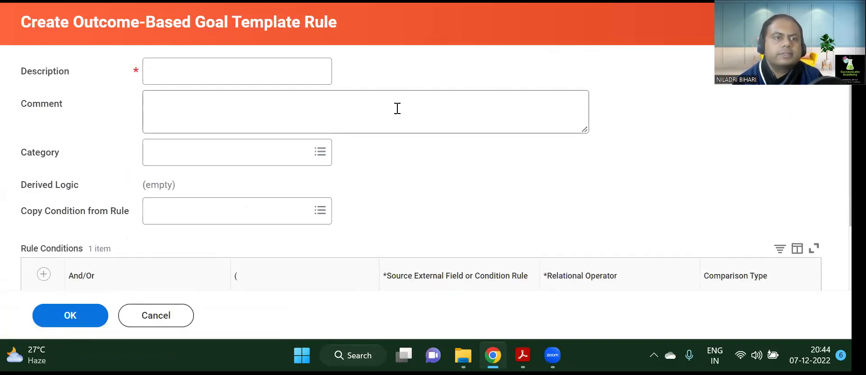
pyautogui.scroll(-2, 351, 163)
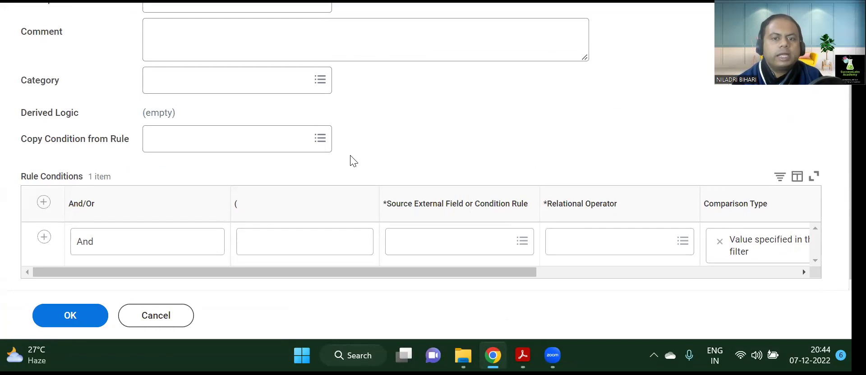
pyautogui.scroll(1, 346, 149)
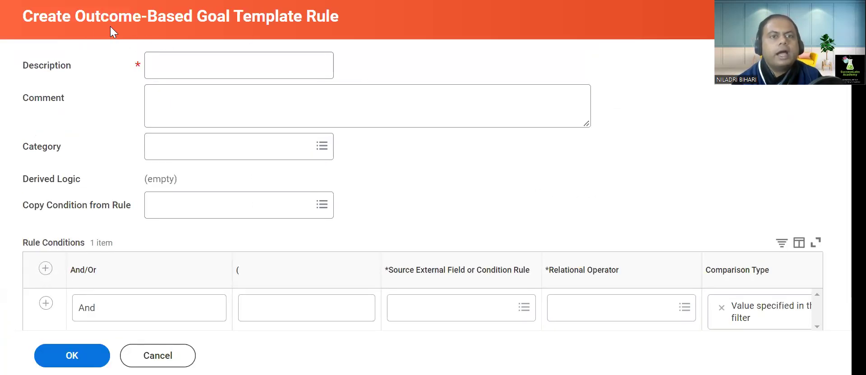
# Step: Describe the template rule as "Goal FY2023" and copy its condition from the Future Goals rule
pyautogui.click(221, 64)
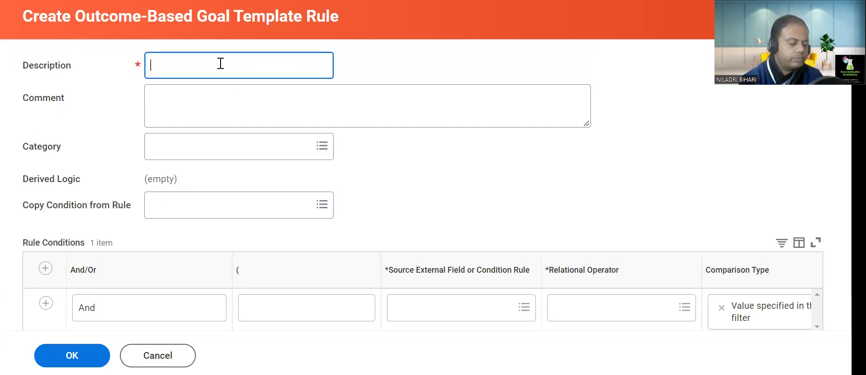
pyautogui.write('Goal ')
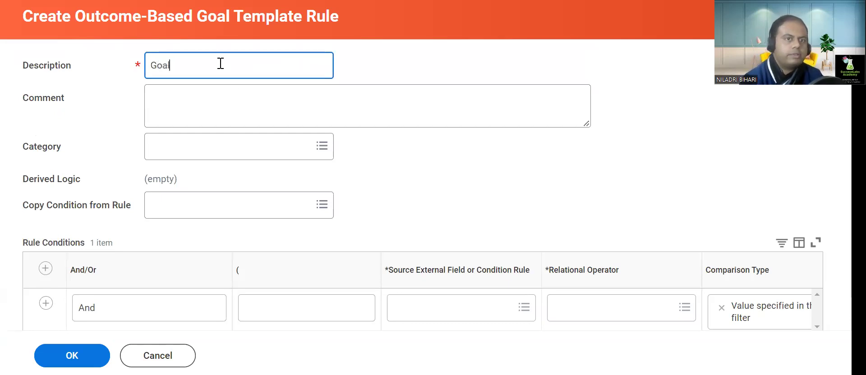
pyautogui.write('FY2023')
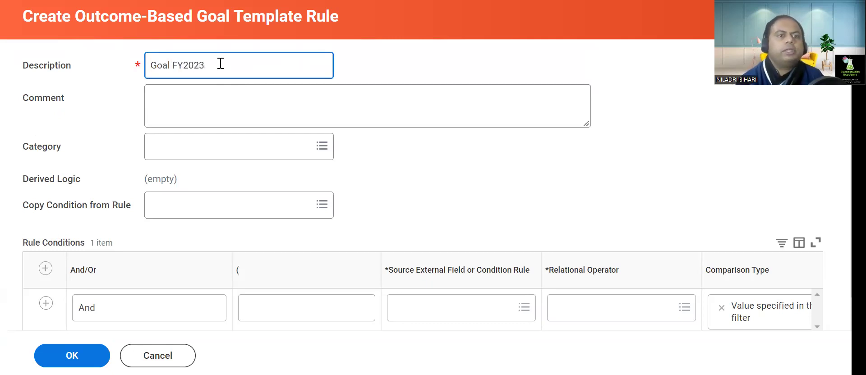
pyautogui.click(322, 146)
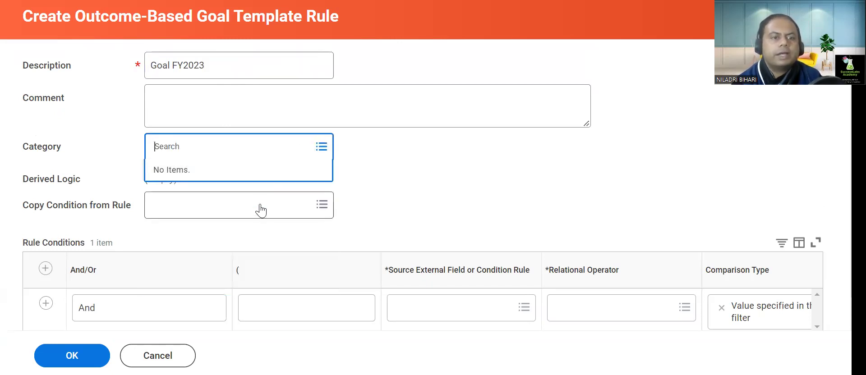
pyautogui.click(270, 212)
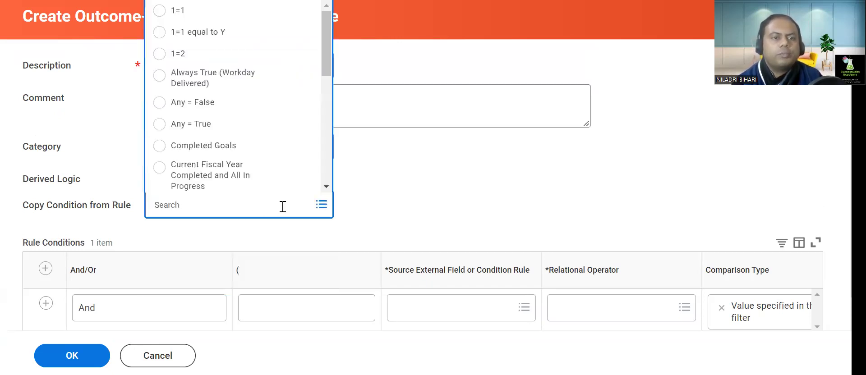
pyautogui.scroll(-5, 279, 178)
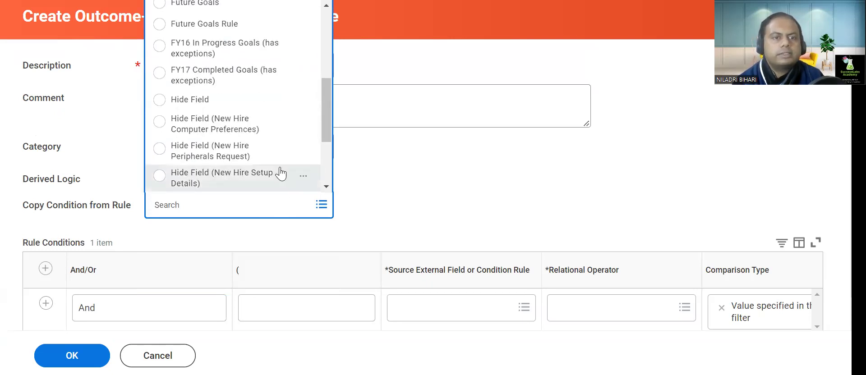
pyautogui.scroll(3, 278, 171)
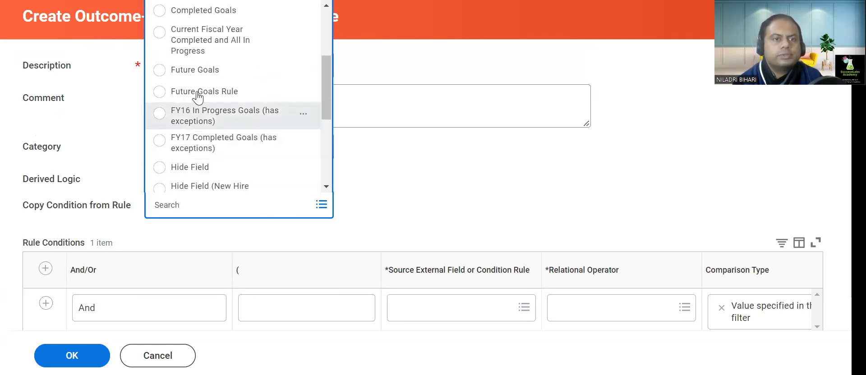
pyautogui.click(198, 72)
pyautogui.scroll(-2, 203, 259)
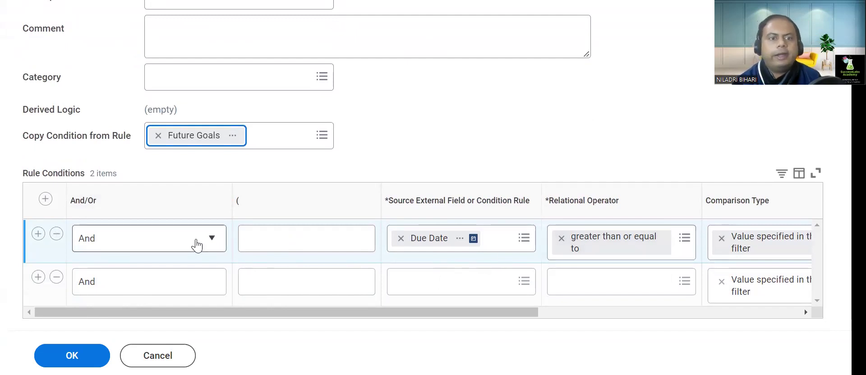
pyautogui.scroll(2, 193, 245)
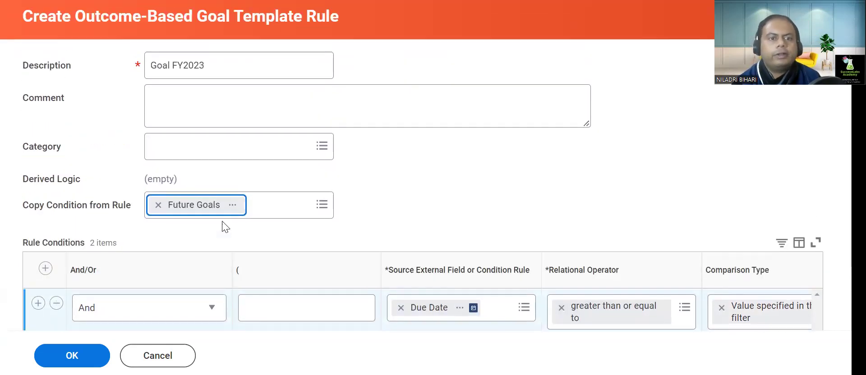
# Step: Try to submit the rule, review the reported errors and delete the empty second rule condition row
pyautogui.click(70, 356)
pyautogui.scroll(-3, 232, 257)
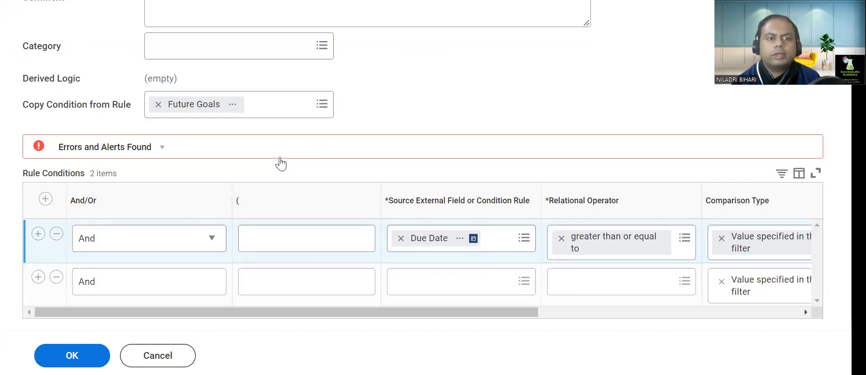
pyautogui.scroll(3, 451, 180)
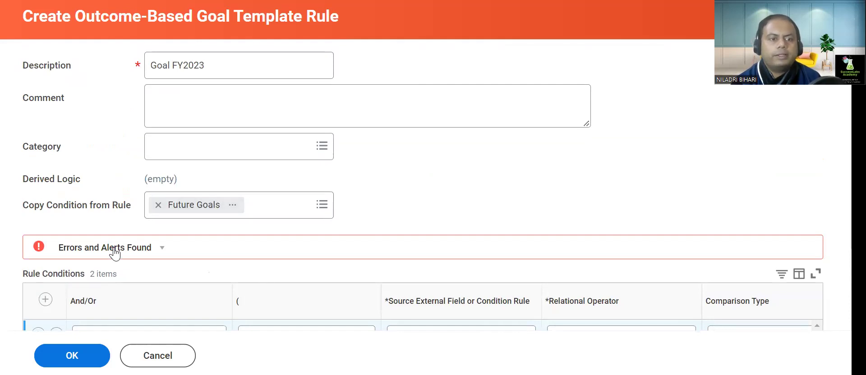
pyautogui.scroll(-3, 362, 205)
pyautogui.scroll(2, 362, 205)
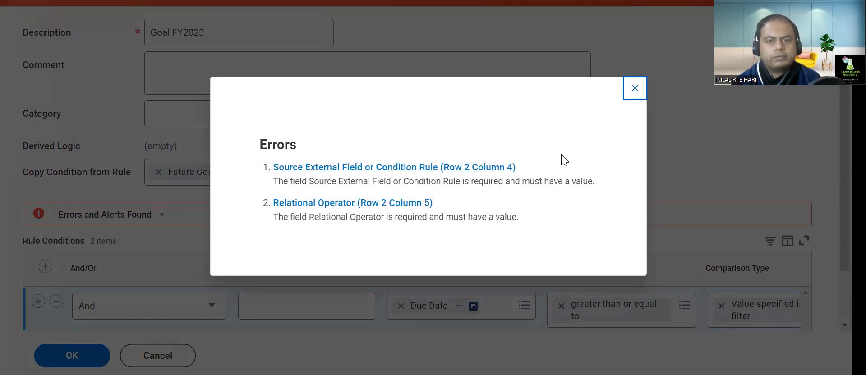
pyautogui.click(634, 94)
pyautogui.click(363, 248)
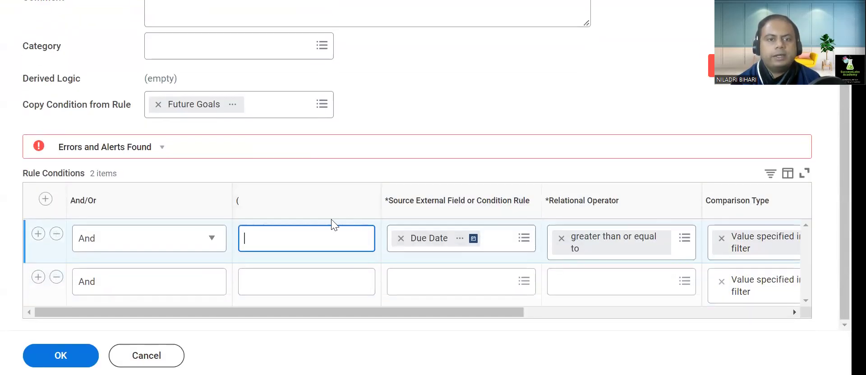
pyautogui.click(56, 279)
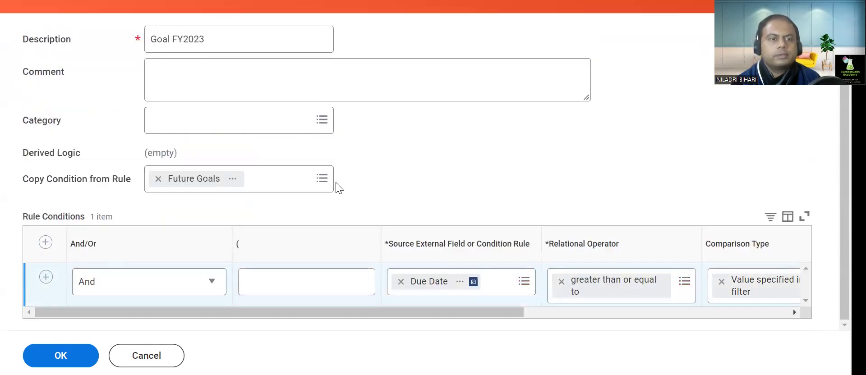
# Step: Enter "Goal" in the remaining condition's open parenthesis field and try to submit the rule
pyautogui.click(323, 128)
pyautogui.click(402, 151)
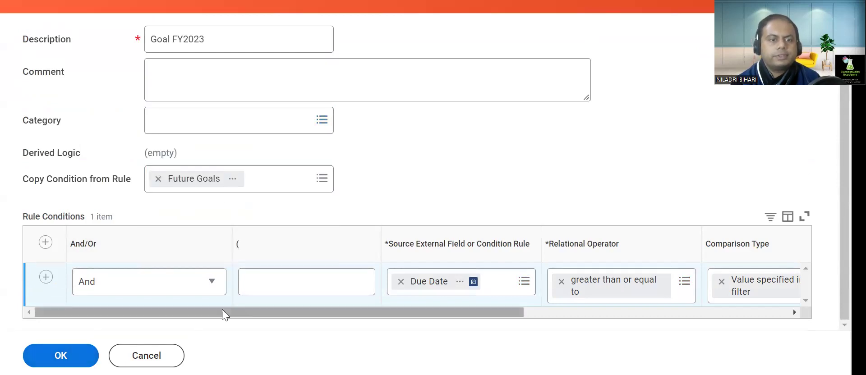
pyautogui.click(211, 283)
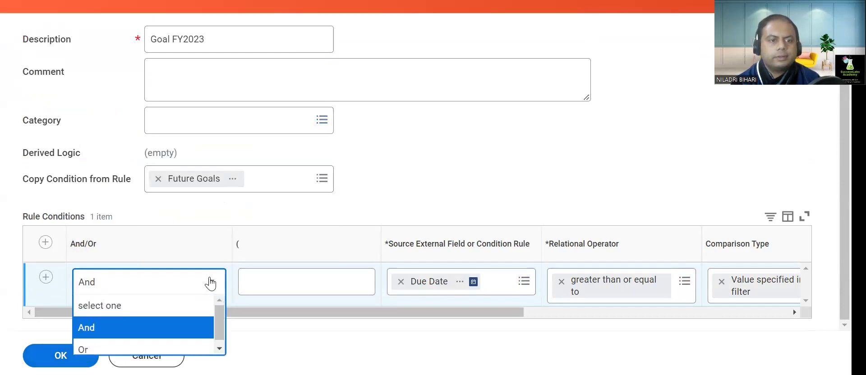
pyautogui.click(294, 285)
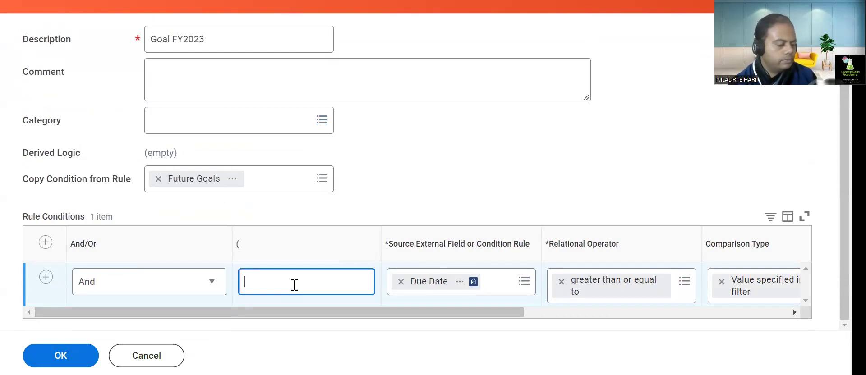
pyautogui.write('Goal')
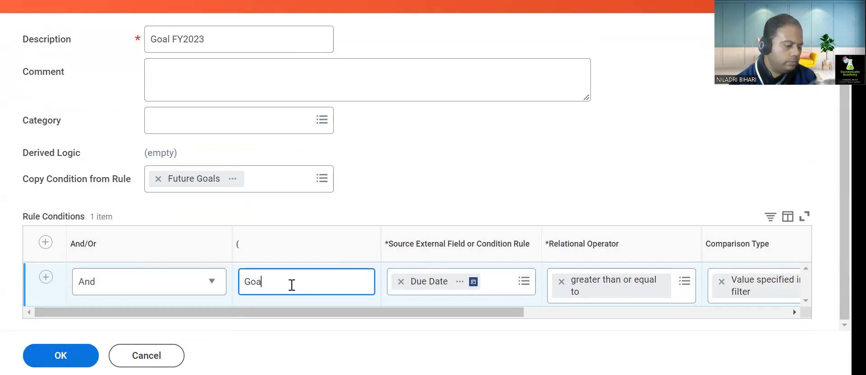
pyautogui.click(62, 355)
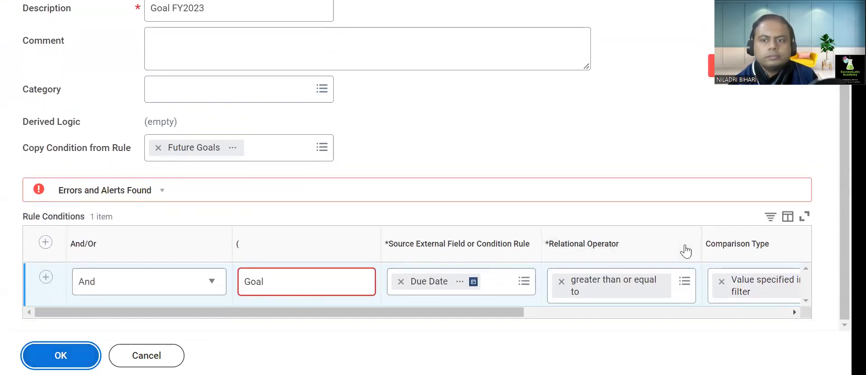
# Step: Review the error details, replace "Goal" with "(" in the open parenthesis field and try to submit the rule again
pyautogui.click(750, 197)
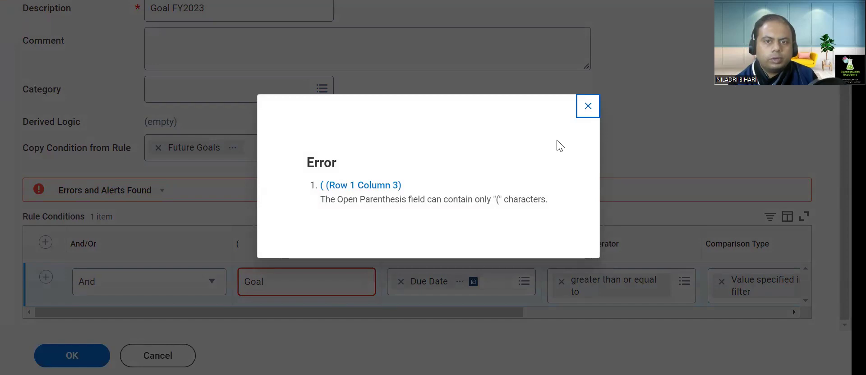
pyautogui.click(587, 107)
pyautogui.click(253, 249)
pyautogui.click(287, 251)
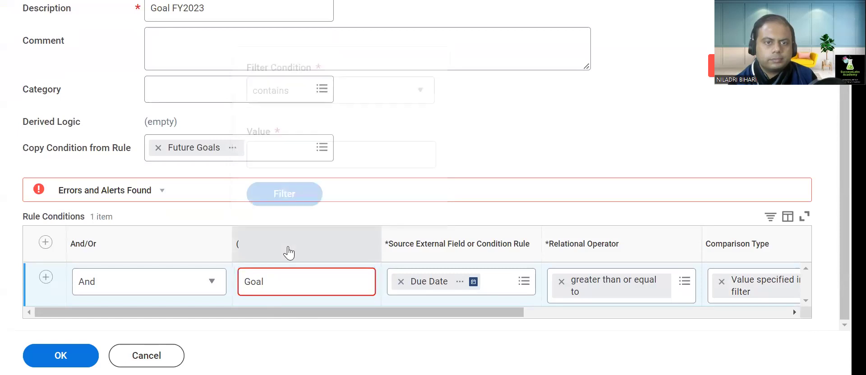
pyautogui.click(308, 196)
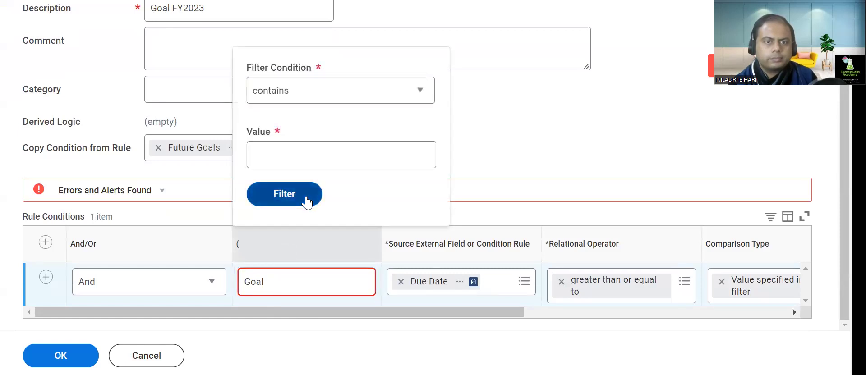
pyautogui.doubleClick(281, 282)
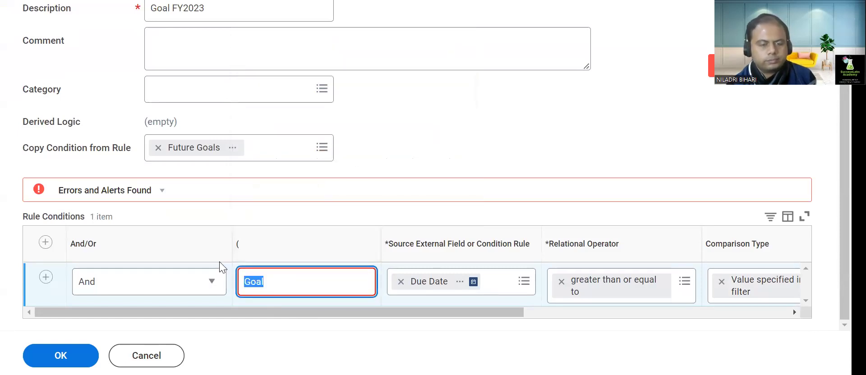
pyautogui.press('BackSpace')
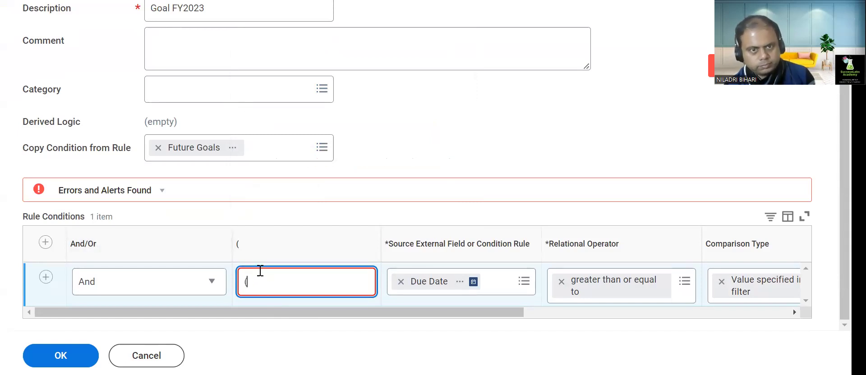
pyautogui.click(80, 354)
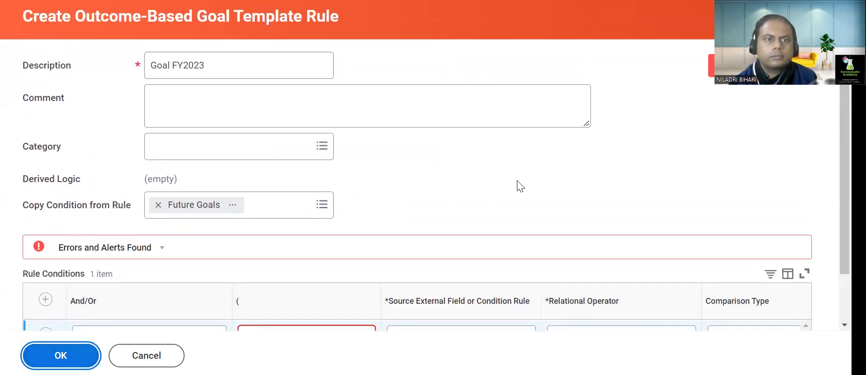
# Step: Switch to the guide PDF and highlight the section 7.1.8 title "Steps: Manage Organization Goals"
pyautogui.hotkey('alt', 'Tab')
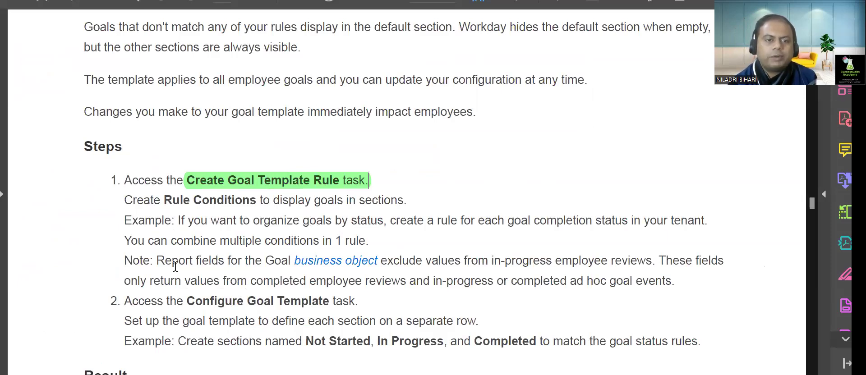
pyautogui.scroll(-6, 181, 262)
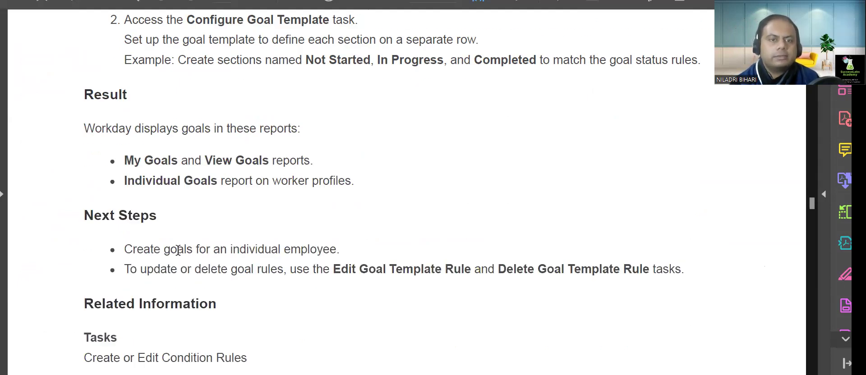
pyautogui.scroll(-4, 173, 253)
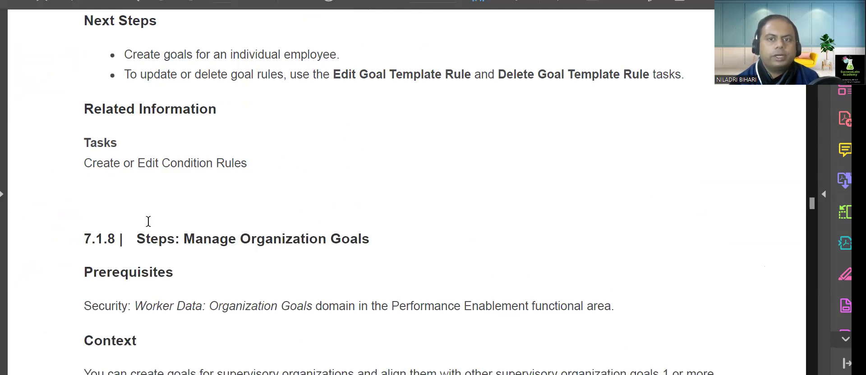
pyautogui.moveTo(137, 236)
pyautogui.mouseDown()
pyautogui.moveTo(277, 228)
pyautogui.moveTo(379, 234)
pyautogui.moveTo(366, 235)
pyautogui.mouseUp()
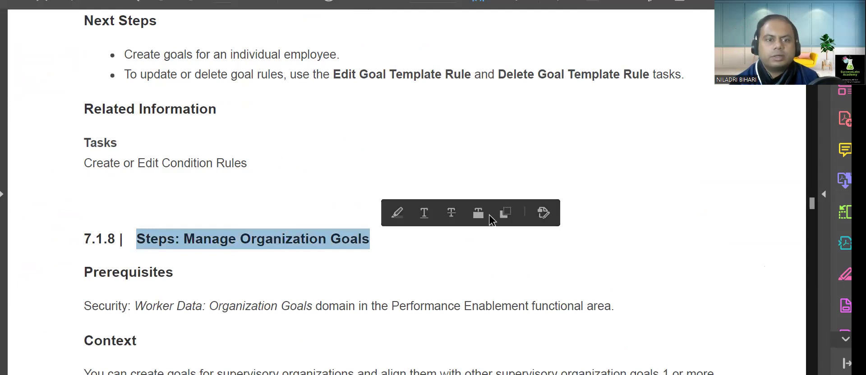
pyautogui.scroll(2, 491, 220)
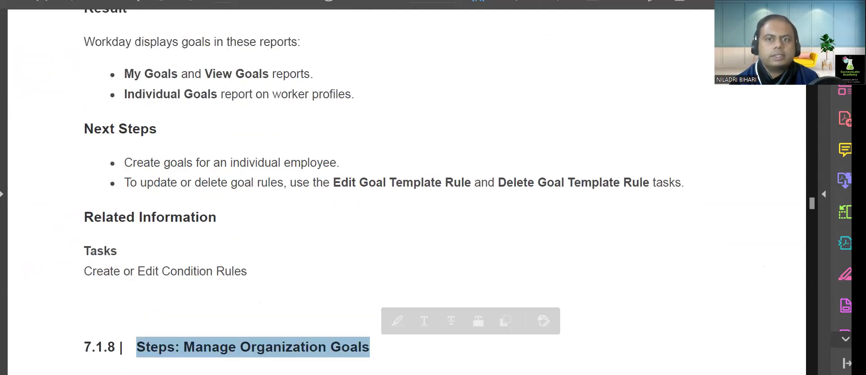
pyautogui.scroll(-6, 479, 226)
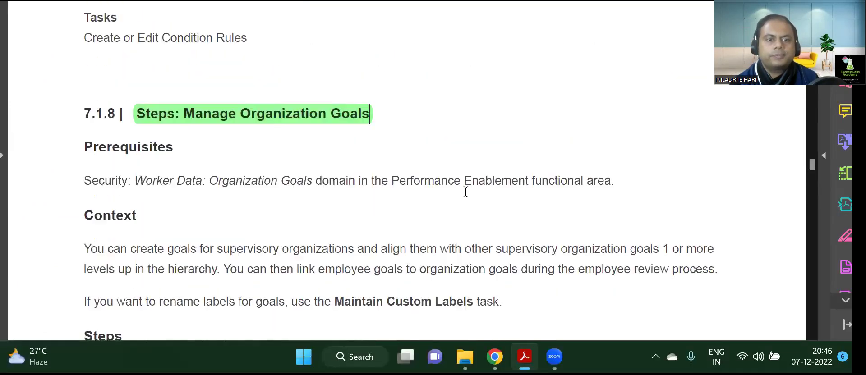
# Step: Highlight "Maintain Goal Periods" in the first item of section 7.1.8's Steps list
pyautogui.scroll(-1, 466, 191)
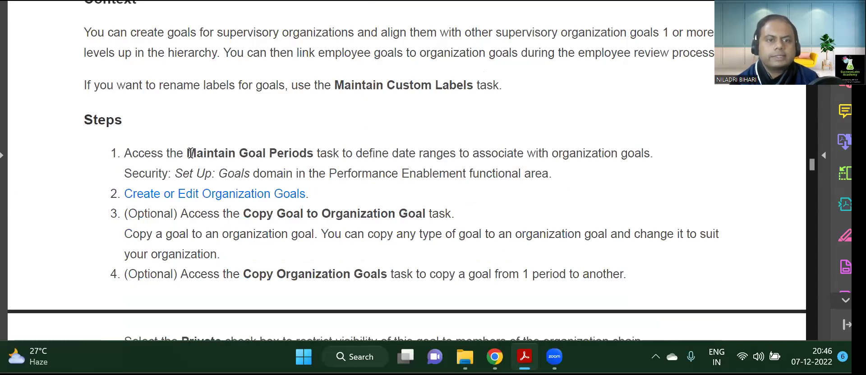
pyautogui.moveTo(183, 153); pyautogui.dragTo(293, 145)
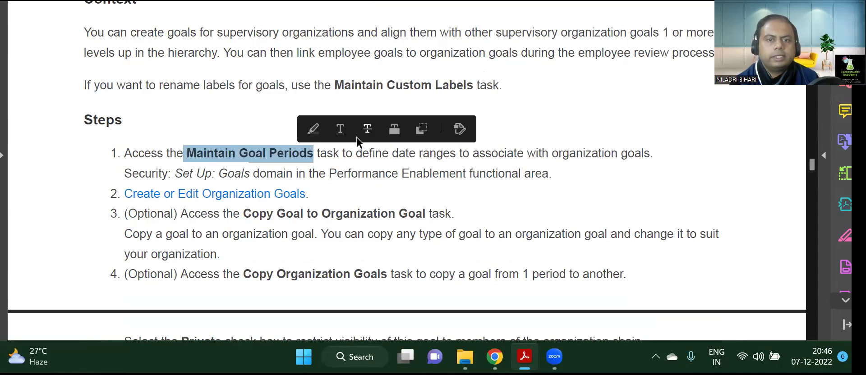
pyautogui.click(314, 128)
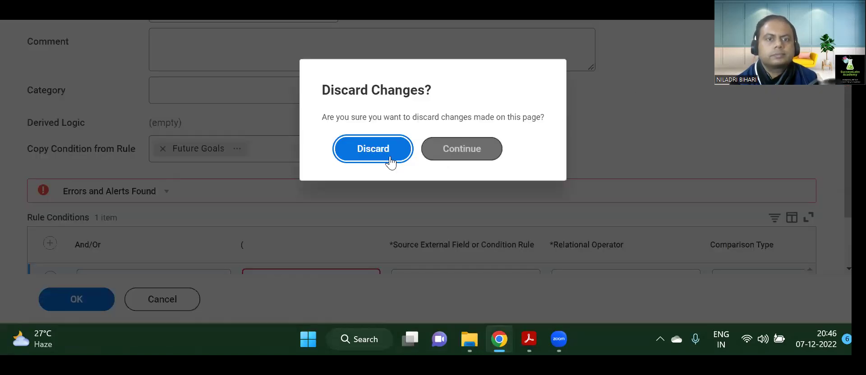
# Step: Switch to Workday and discard the unsaved outcome-based goal template rule
pyautogui.click(384, 156)
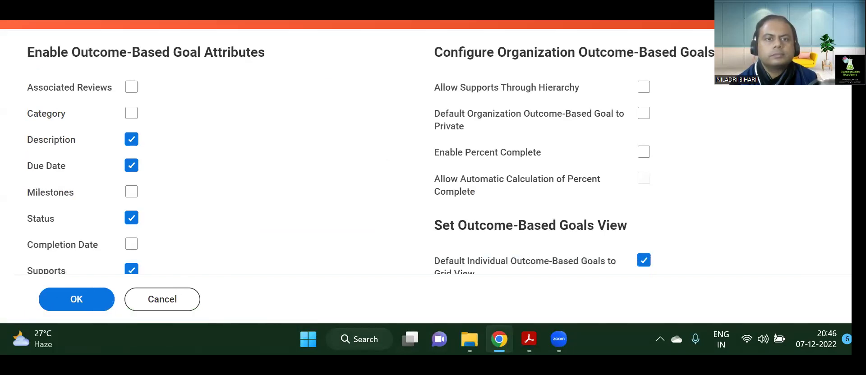
# Step: Check the task name in the guide PDF, then search Workday for "maintain outcome" and open Maintain Outcome-Based Goal Periods
pyautogui.press('Return')
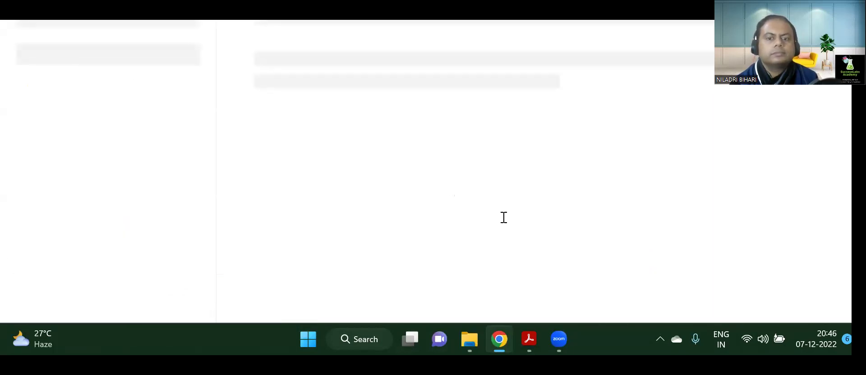
pyautogui.click(525, 342)
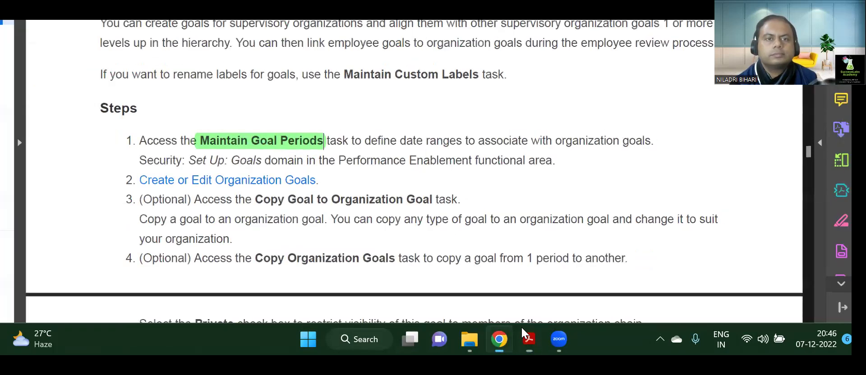
pyautogui.hotkey('alt', 'Tab')
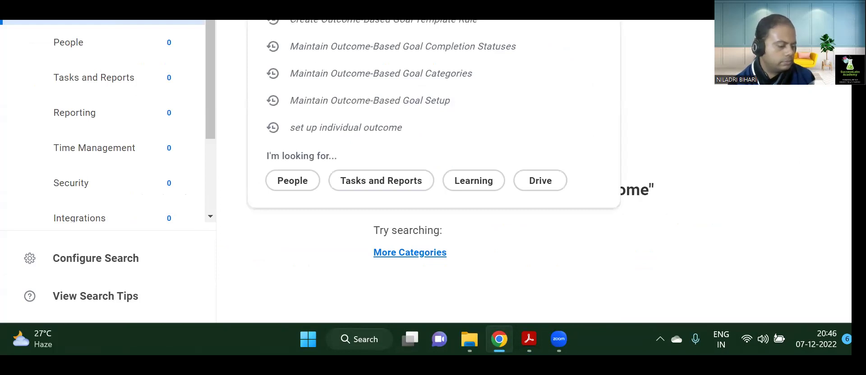
pyautogui.write('maintain')
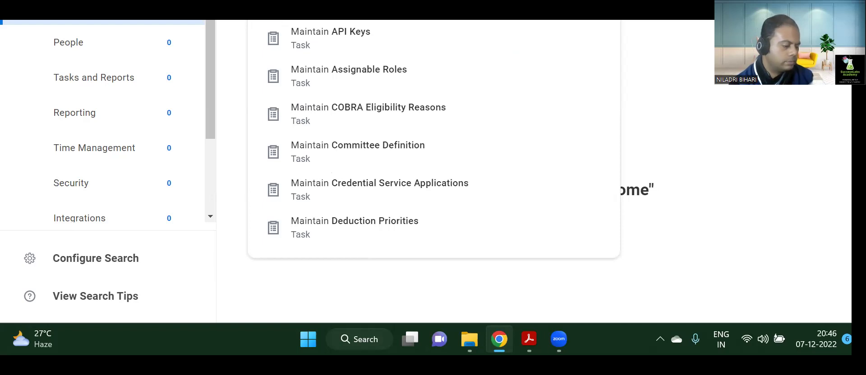
pyautogui.write(' outcome')
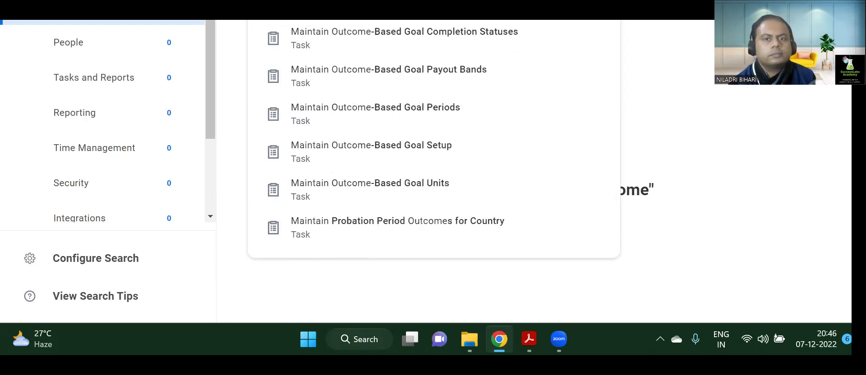
pyautogui.click(412, 119)
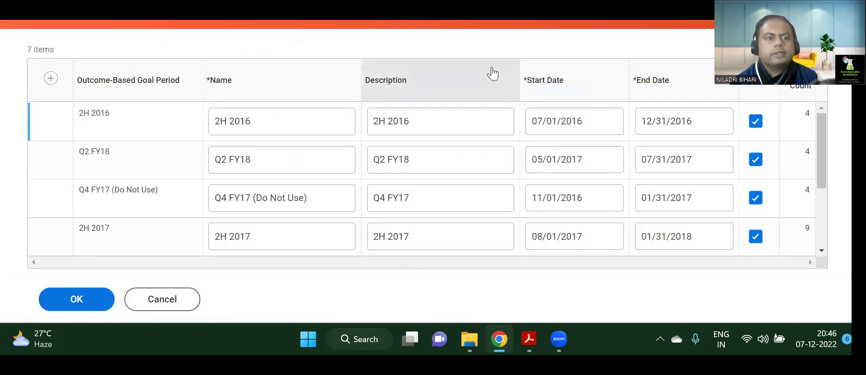
# Step: Look through the goal periods and set the FY23 Goals start date to 01/01/2022
pyautogui.scroll(-5, 433, 157)
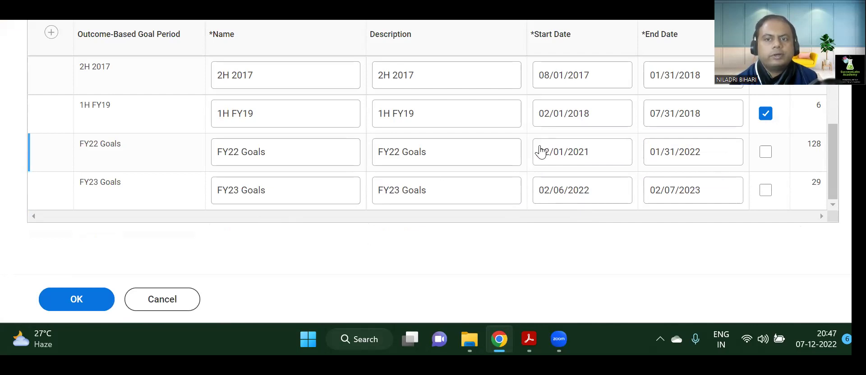
pyautogui.scroll(3, 542, 152)
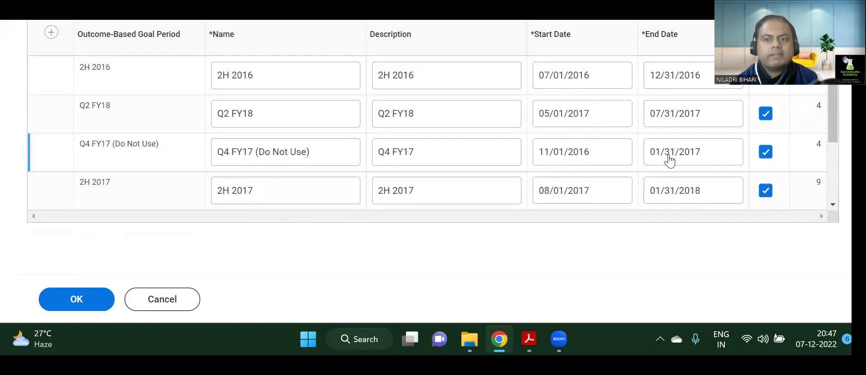
pyautogui.scroll(-3, 670, 183)
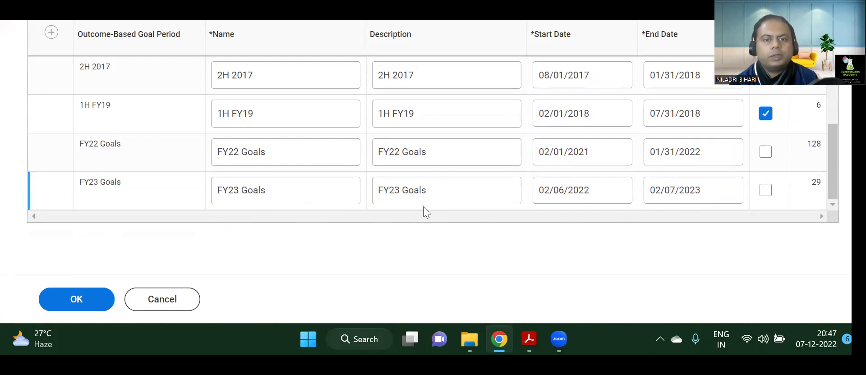
pyautogui.click(598, 202)
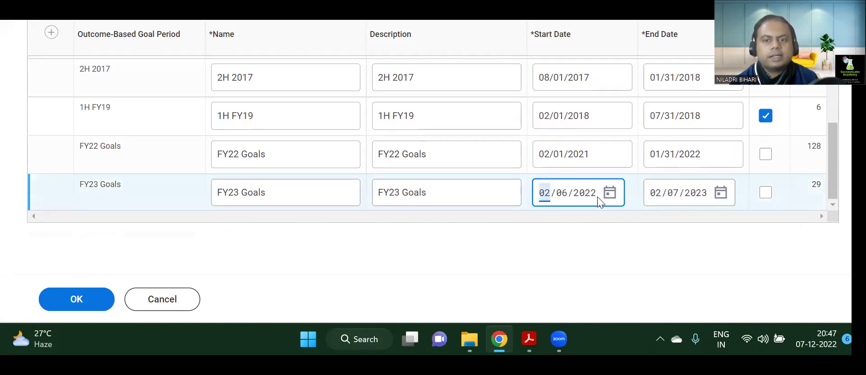
pyautogui.click(610, 194)
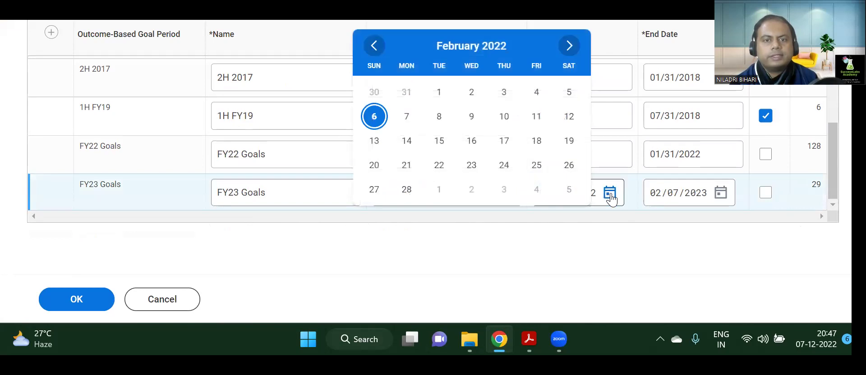
pyautogui.click(374, 46)
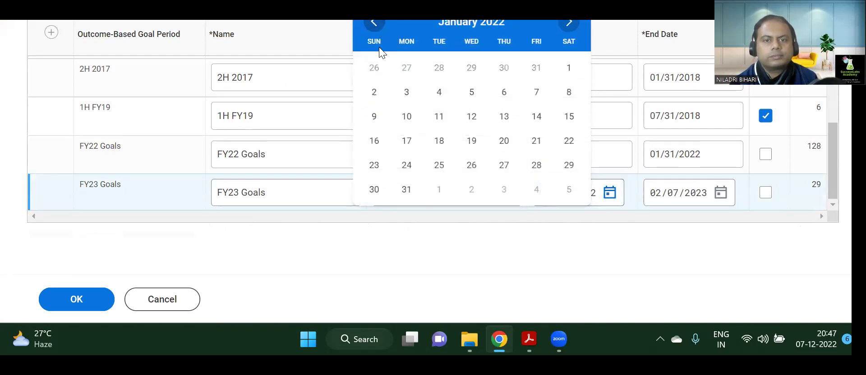
pyautogui.click(569, 68)
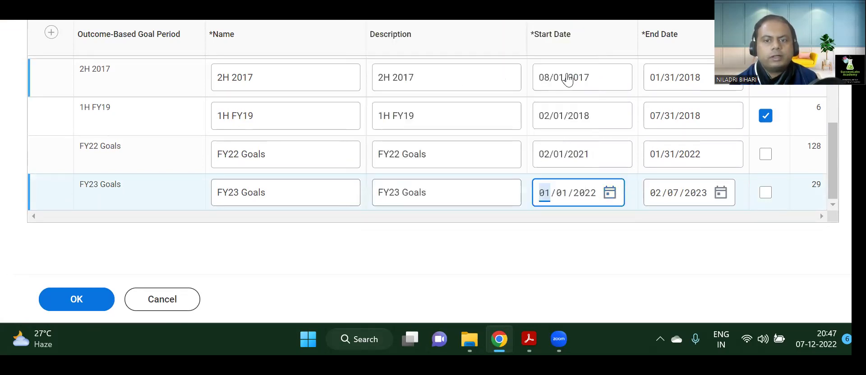
pyautogui.click(610, 194)
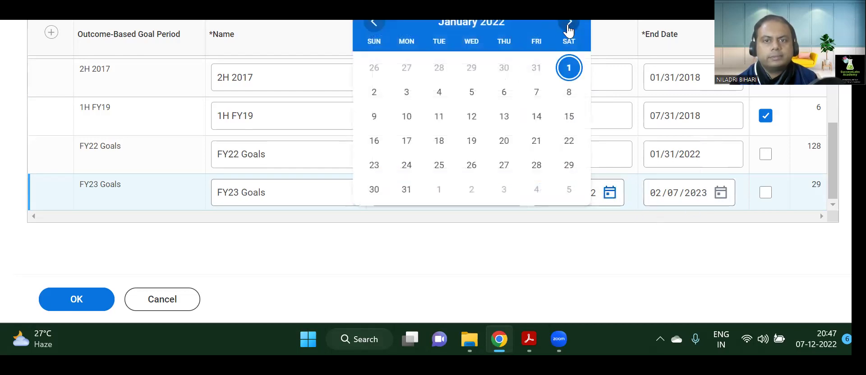
pyautogui.click(569, 23)
pyautogui.click(569, 46)
pyautogui.click(569, 45)
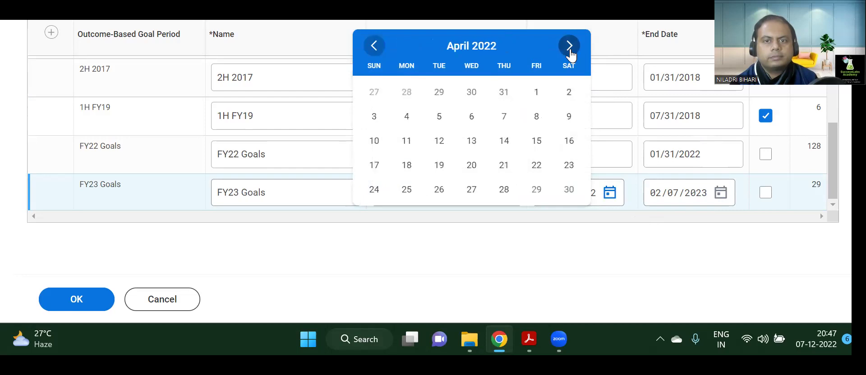
pyautogui.click(569, 45)
pyautogui.click(569, 46)
pyautogui.click(569, 46)
pyautogui.click(572, 31)
pyautogui.tripleClick(569, 36)
# Step: Set the start date of the FY23 Goals period to 01/01/2023
pyautogui.click(610, 193)
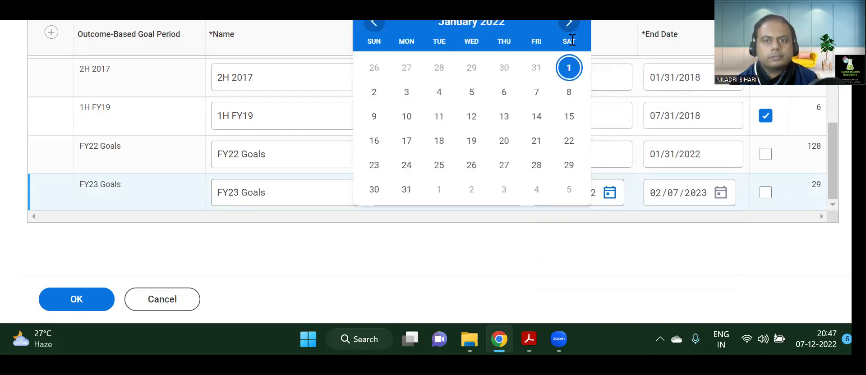
pyautogui.click(568, 23)
pyautogui.click(569, 46)
pyautogui.click(569, 45)
pyautogui.click(569, 46)
pyautogui.click(569, 45)
pyautogui.click(569, 46)
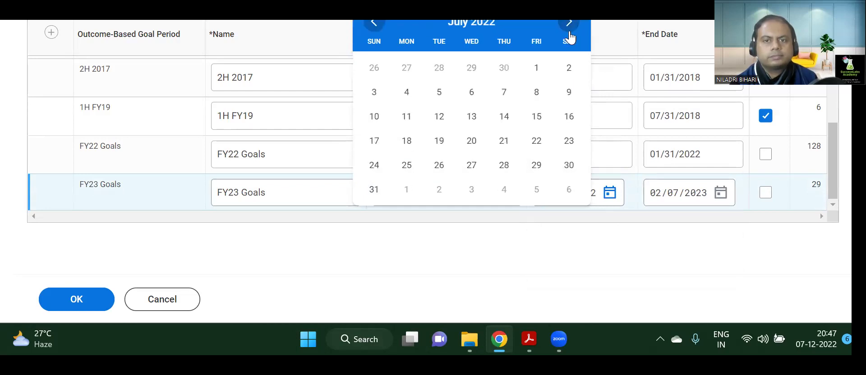
pyautogui.click(568, 25)
pyautogui.click(569, 46)
pyautogui.click(570, 45)
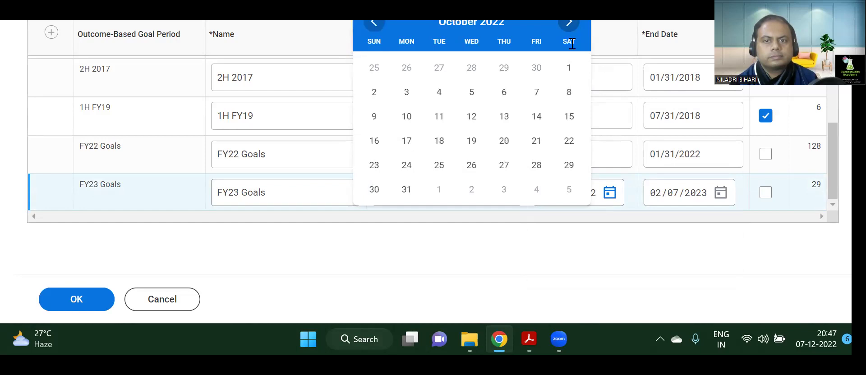
pyautogui.click(569, 27)
pyautogui.click(569, 45)
pyautogui.click(569, 46)
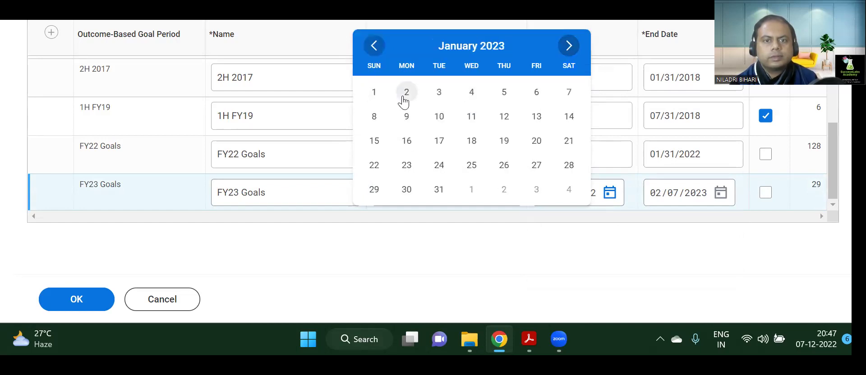
pyautogui.click(374, 92)
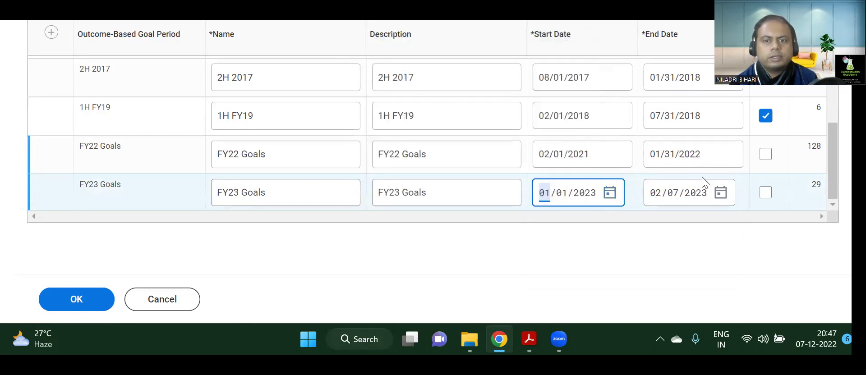
# Step: Set the end date of the FY23 Goals period to 12/31/2023
pyautogui.click(721, 194)
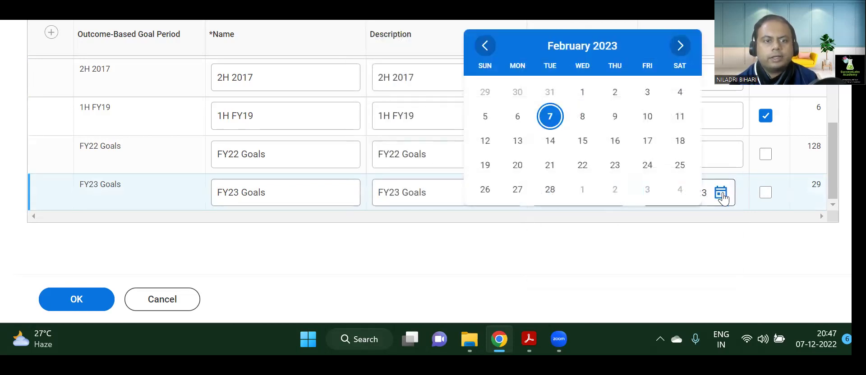
pyautogui.click(679, 46)
pyautogui.click(679, 46)
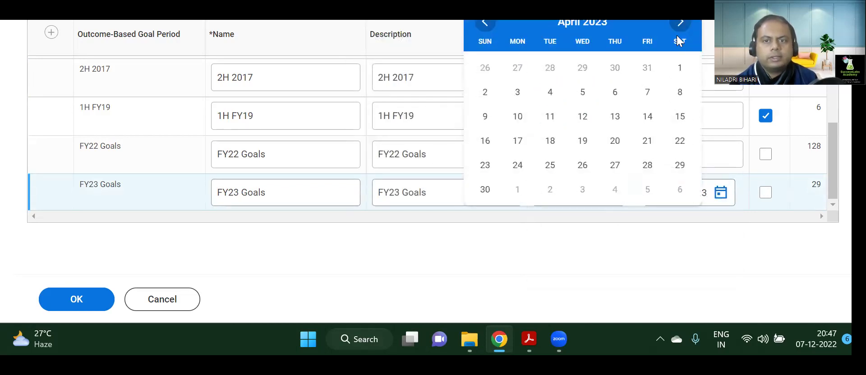
pyautogui.click(680, 30)
pyautogui.click(680, 29)
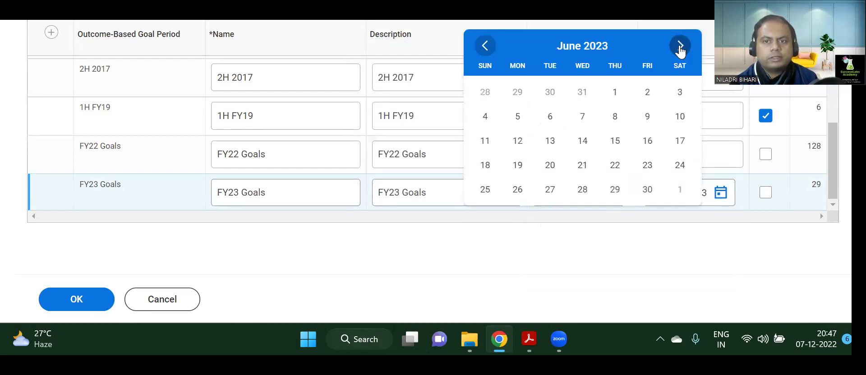
pyautogui.click(679, 31)
pyautogui.click(680, 23)
pyautogui.click(680, 46)
pyautogui.click(680, 46)
pyautogui.click(679, 46)
pyautogui.click(680, 46)
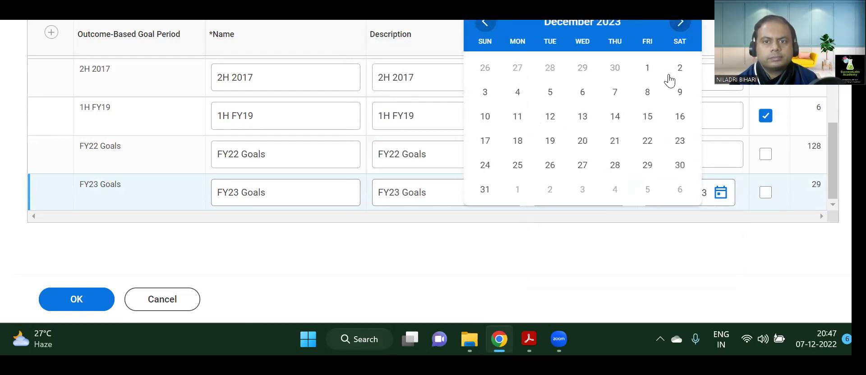
pyautogui.click(485, 190)
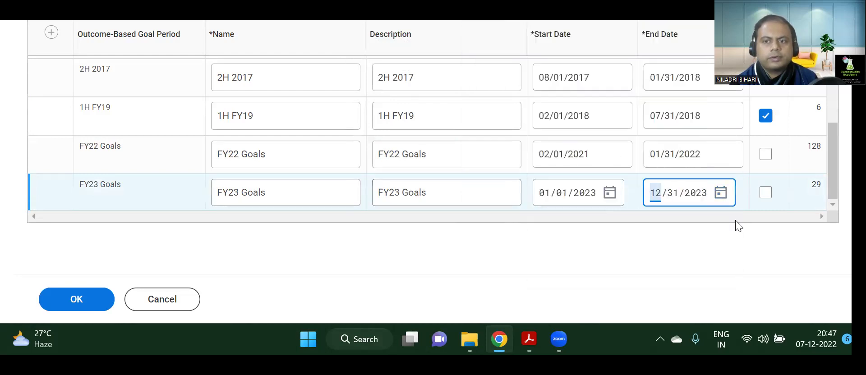
# Step: Save the goal period changes, close the resulting period list and clear the old search text
pyautogui.click(78, 299)
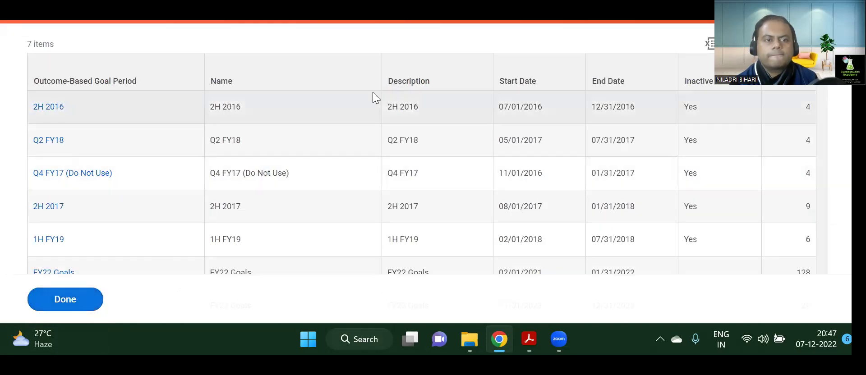
pyautogui.scroll(-1, 383, 146)
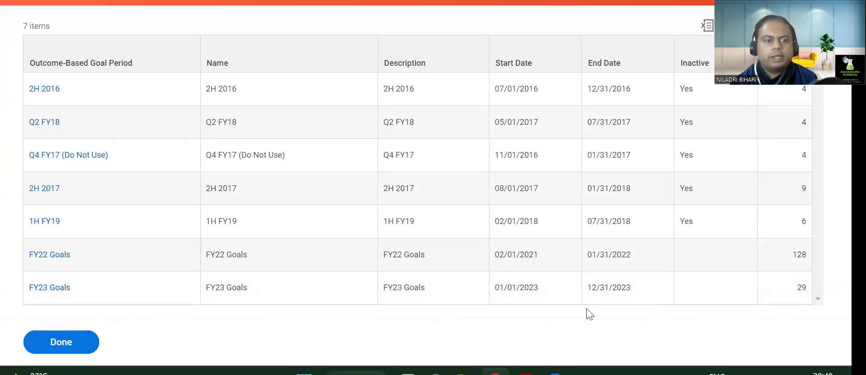
pyautogui.click(96, 372)
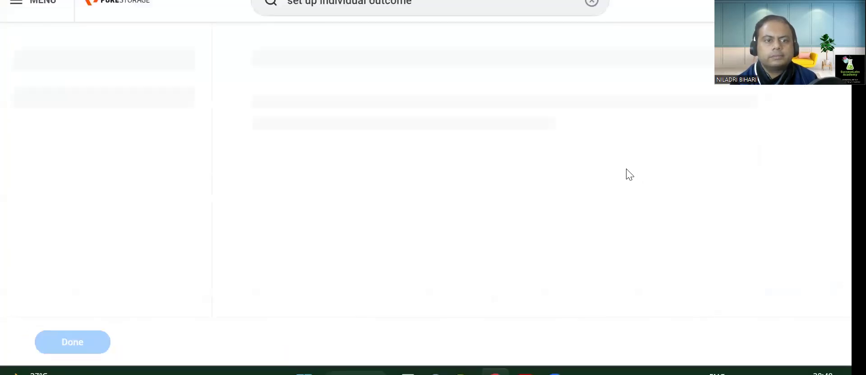
pyautogui.click(592, 5)
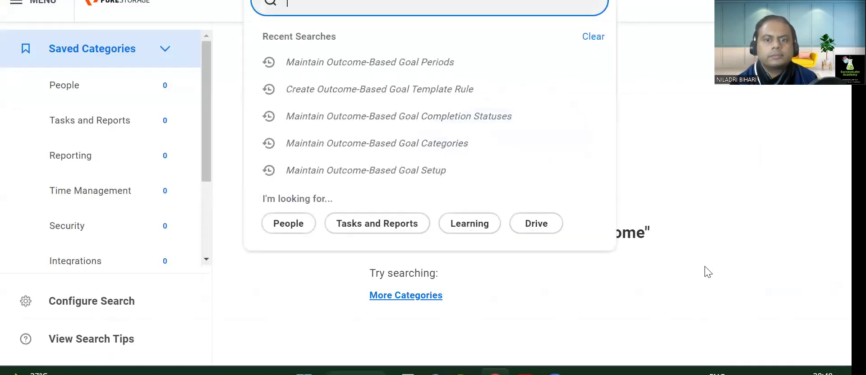
# Step: Switch to the guide PDF and read section 7.1.8's remaining steps through Next Steps and Related Information
pyautogui.click(524, 371)
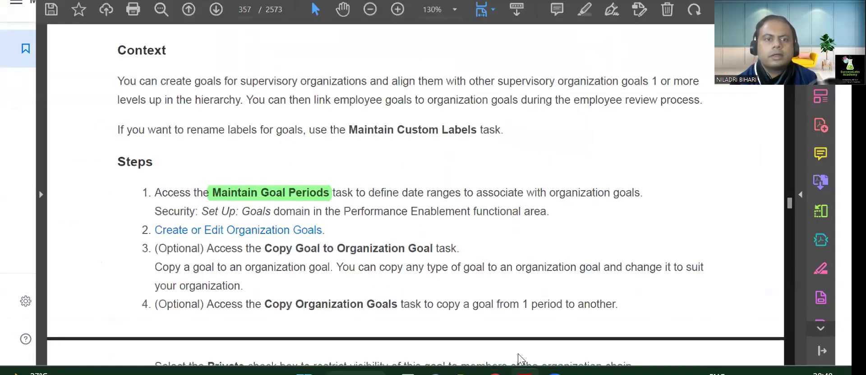
pyautogui.scroll(-3, 522, 258)
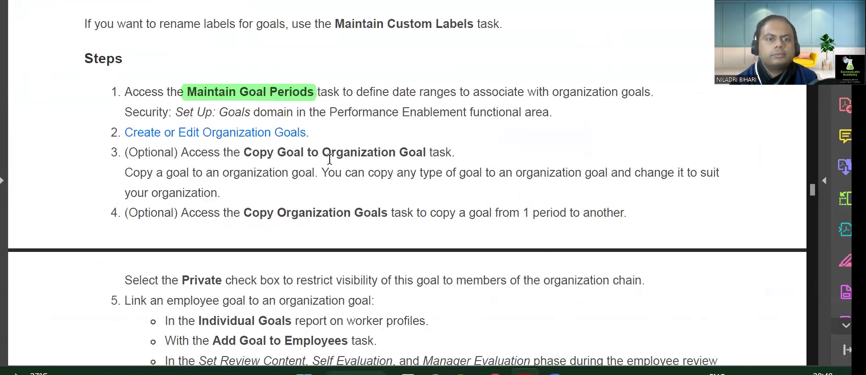
pyautogui.scroll(-5, 340, 181)
pyautogui.scroll(-3, 328, 172)
pyautogui.scroll(-3, 327, 174)
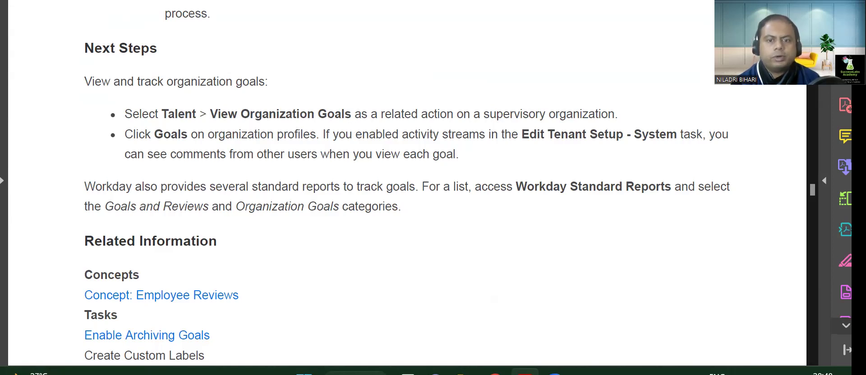
# Step: Switch to Workday in the browser and look through the list of apps in the global menu
pyautogui.click(495, 373)
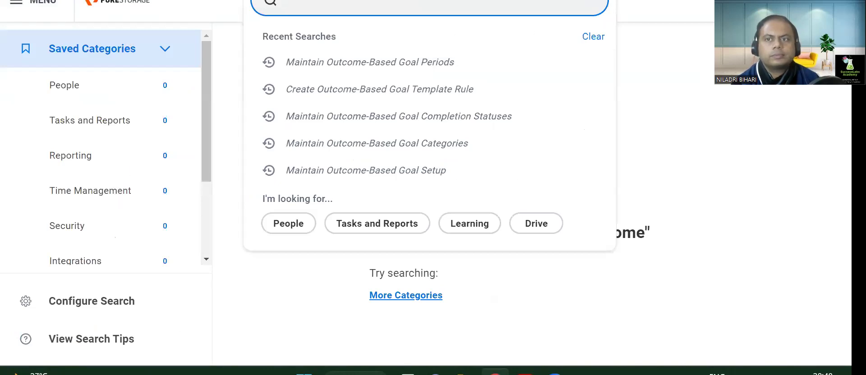
pyautogui.scroll(-1, 320, 160)
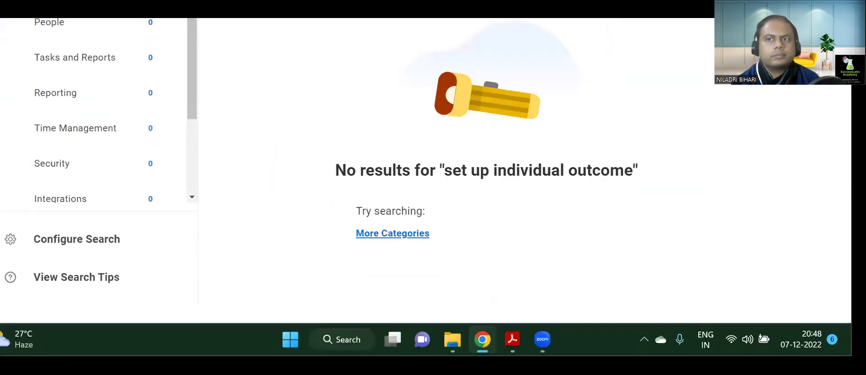
pyautogui.click(18, 9)
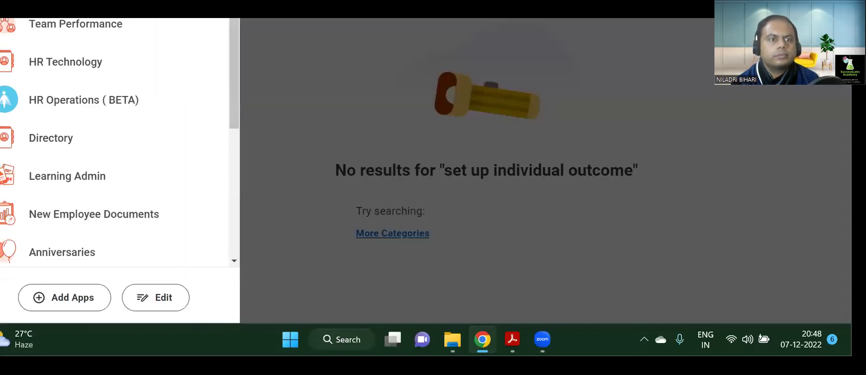
pyautogui.scroll(-6, 98, 160)
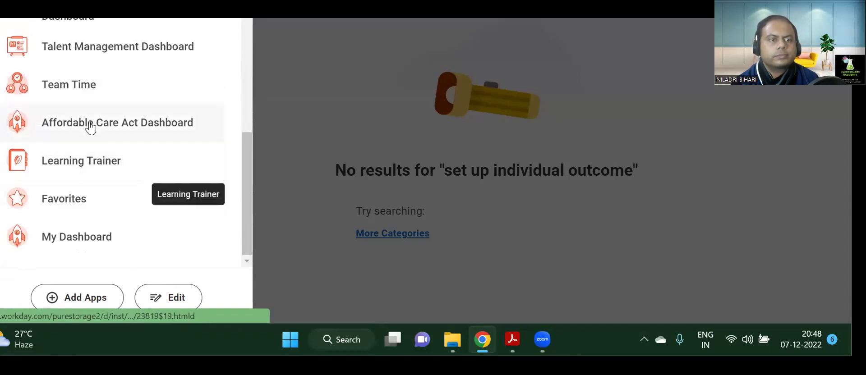
pyautogui.scroll(2, 89, 118)
pyautogui.scroll(-2, 90, 116)
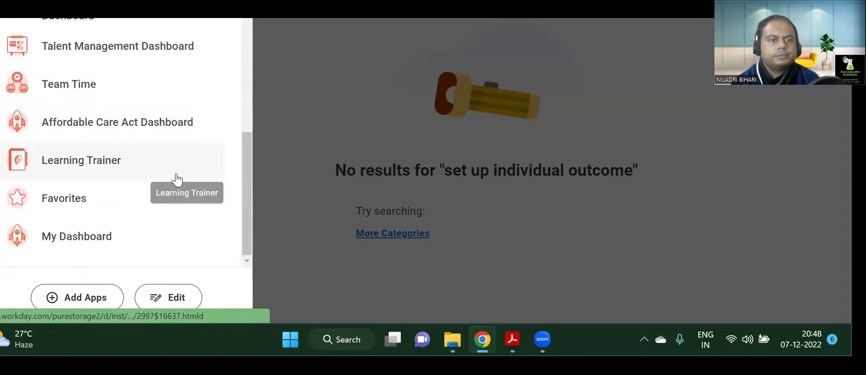
pyautogui.scroll(5, 183, 179)
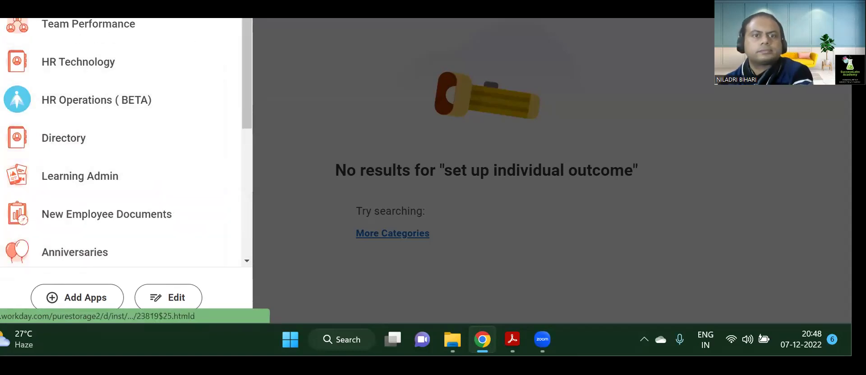
pyautogui.press('Escape')
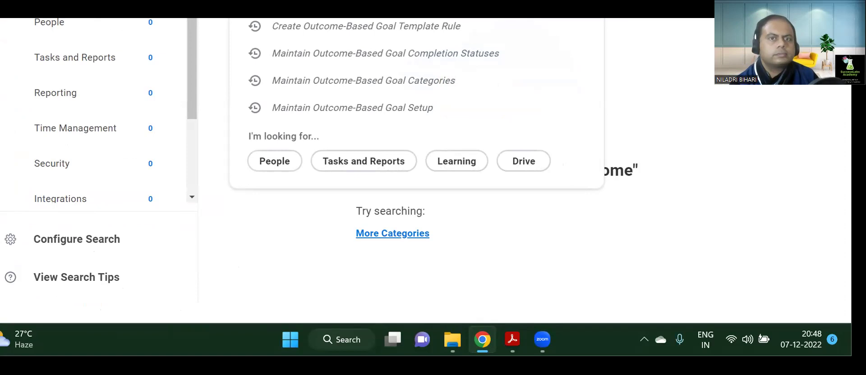
# Step: Search Workday for "talent" and view the search category configuration, then close it
pyautogui.write('talent')
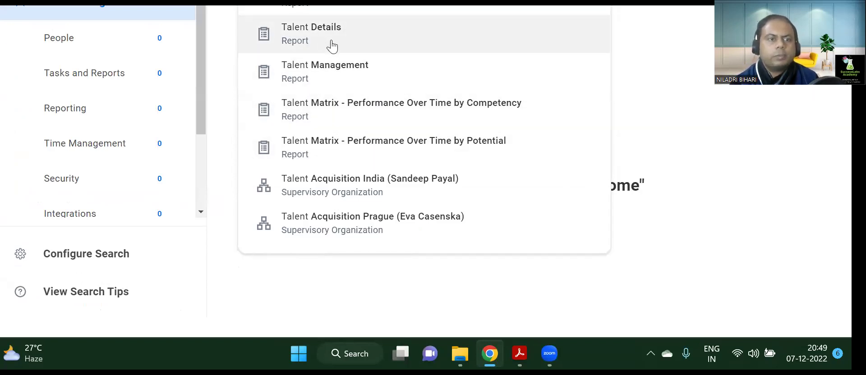
pyautogui.click(80, 262)
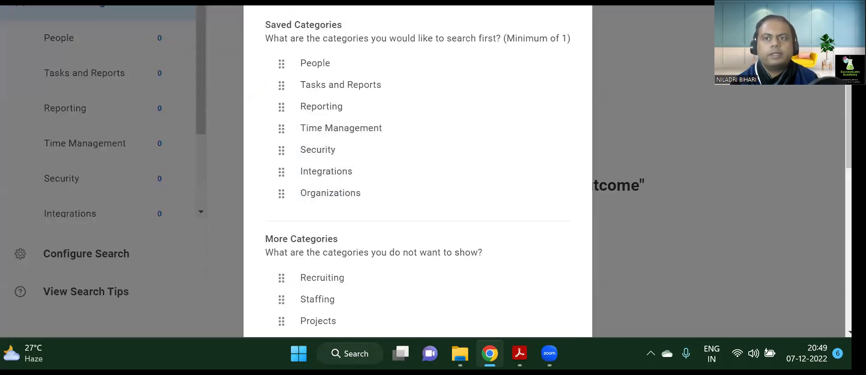
pyautogui.click(604, 274)
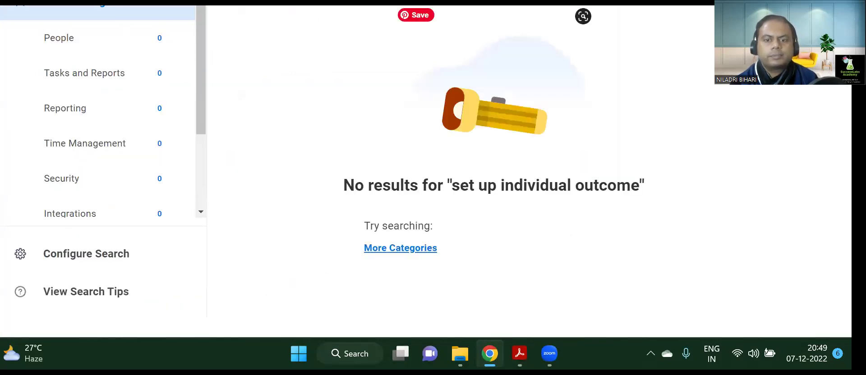
# Step: Switch to the guide PDF and highlight section 7.1.9's heading "Create or Edit Organization Goals" in green
pyautogui.click(519, 355)
pyautogui.hotkey('ctrl', 'h')
pyautogui.scroll(-2, 445, 137)
pyautogui.moveTo(115, 50); pyautogui.dragTo(368, 49)
pyautogui.click(384, 30)
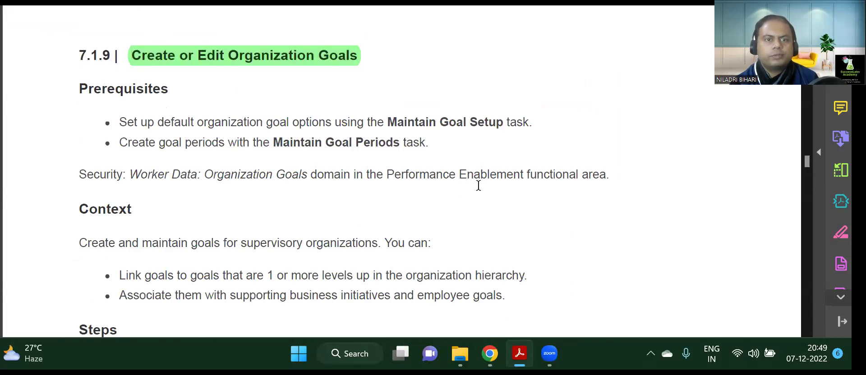
# Step: Highlight section 7.1.10's heading "Create or Edit Employee Goals" in green
pyautogui.scroll(-6, 487, 194)
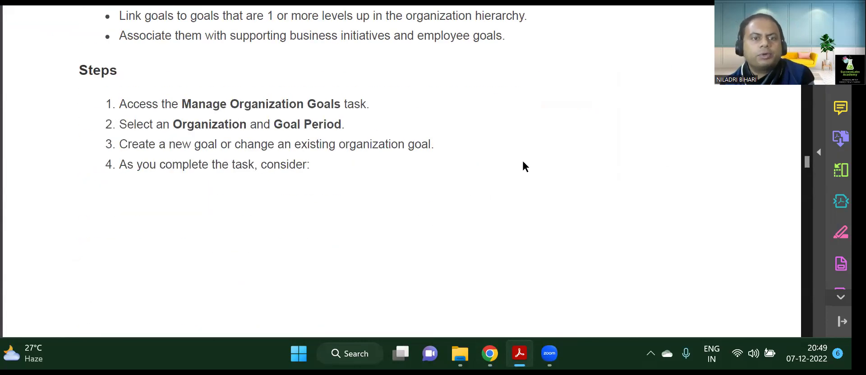
pyautogui.scroll(-17, 522, 167)
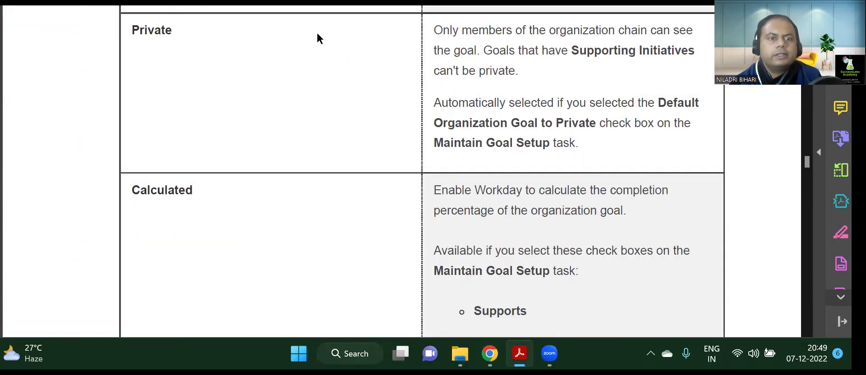
pyautogui.scroll(-9, 317, 34)
pyautogui.scroll(-5, 283, 50)
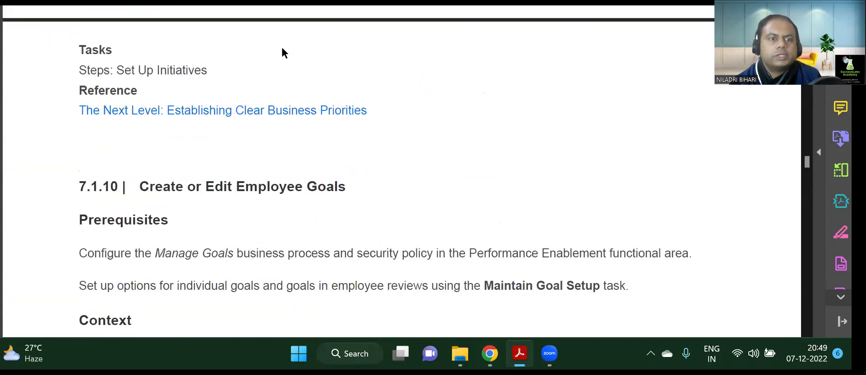
pyautogui.moveTo(138, 79); pyautogui.dragTo(347, 79)
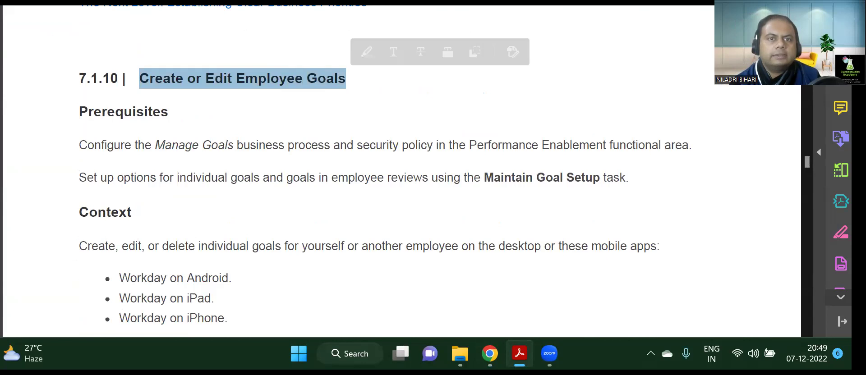
pyautogui.click(366, 51)
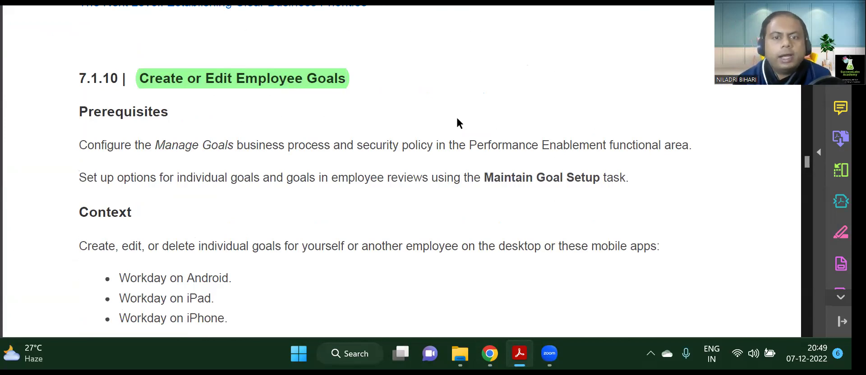
# Step: Skim section 7.1.10 and highlight section 7.1.11's heading "Cascade Goal to Employees" in green
pyautogui.scroll(-10, 456, 124)
pyautogui.scroll(-14, 449, 120)
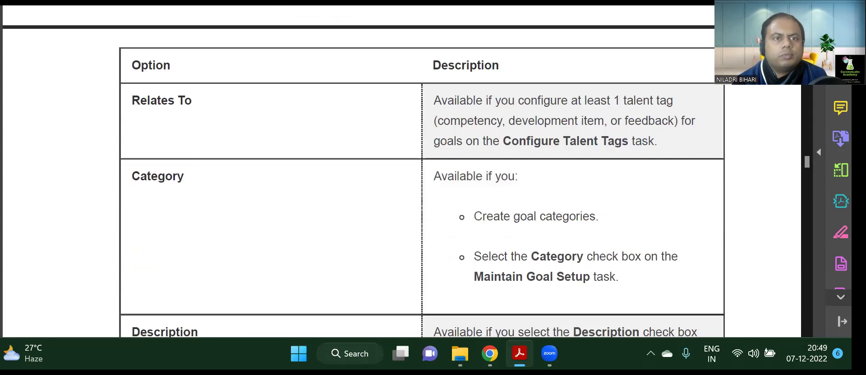
pyautogui.scroll(-12, 229, 92)
pyautogui.scroll(-11, 221, 89)
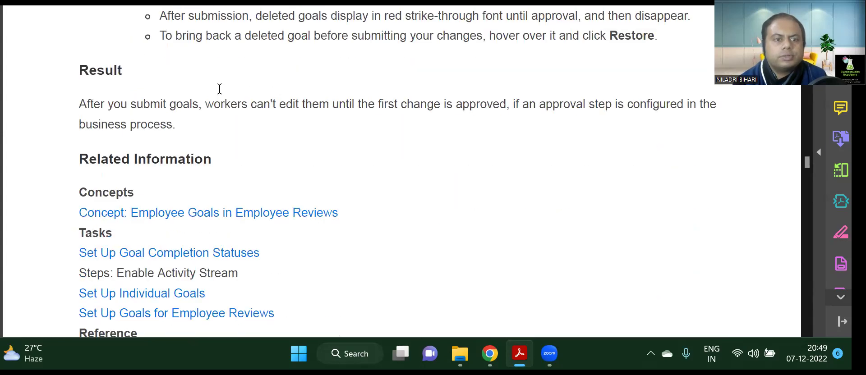
pyautogui.scroll(-3, 217, 88)
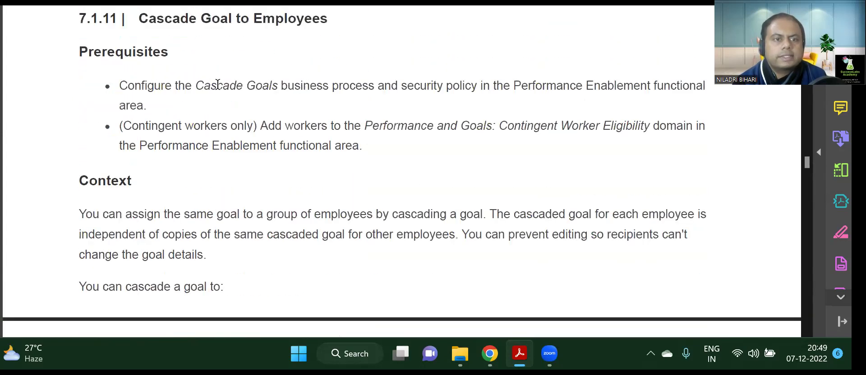
pyautogui.moveTo(138, 18); pyautogui.dragTo(329, 20)
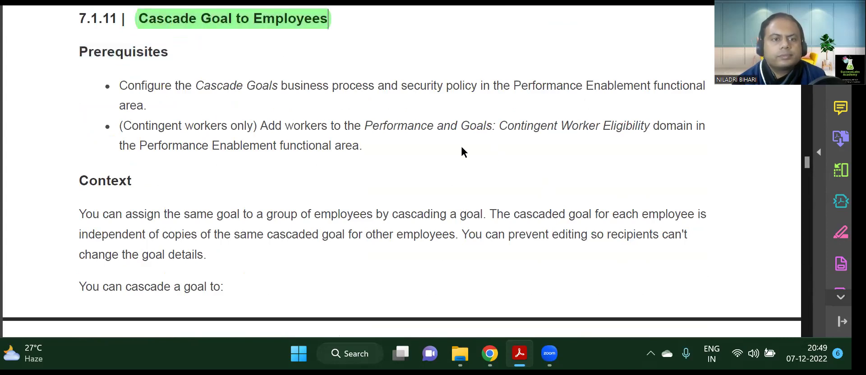
# Step: Skim the cascading and archiving goal sections and highlight section 7.1.15's heading "FAQ: Employee Goals" in green
pyautogui.scroll(-5, 418, 145)
pyautogui.scroll(-6, 422, 145)
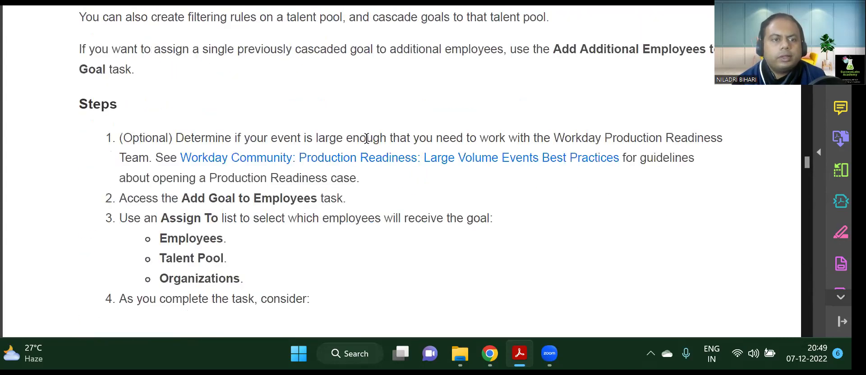
pyautogui.scroll(-2, 372, 131)
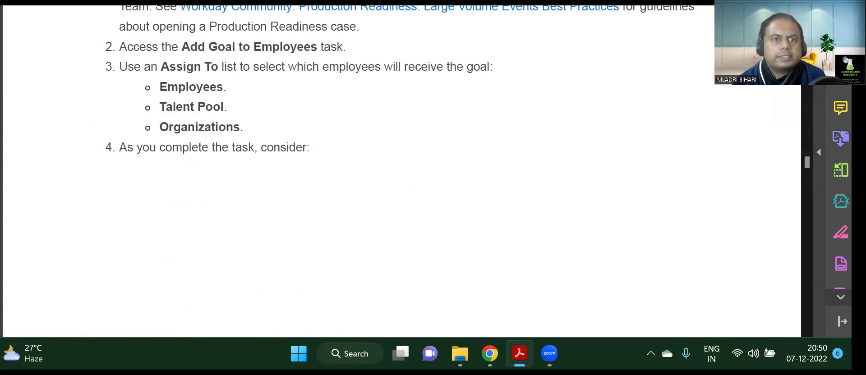
pyautogui.scroll(-5, 422, 172)
pyautogui.scroll(-10, 401, 172)
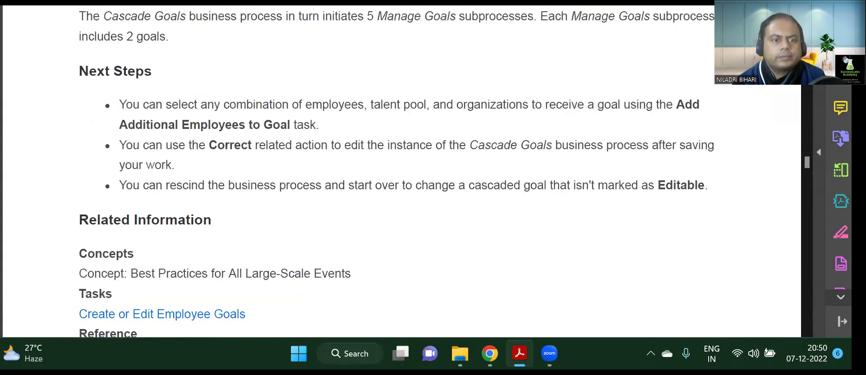
pyautogui.scroll(-10, 402, 171)
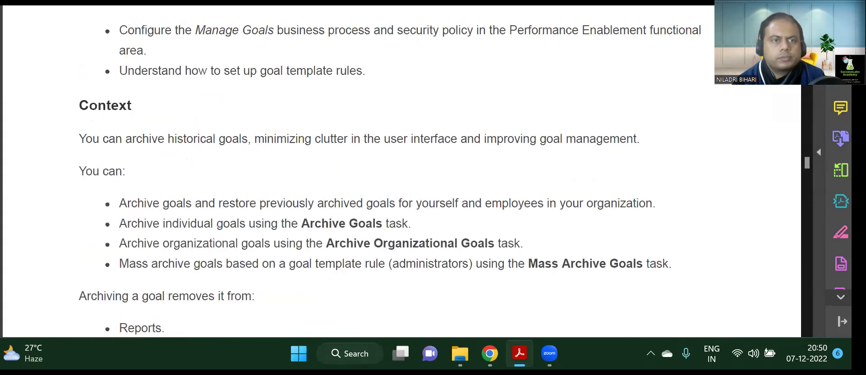
pyautogui.scroll(-15, 402, 171)
pyautogui.scroll(6, 319, 167)
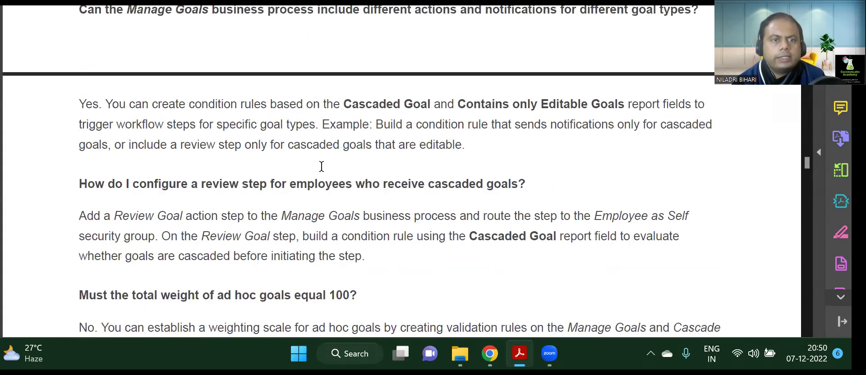
pyautogui.scroll(6, 322, 168)
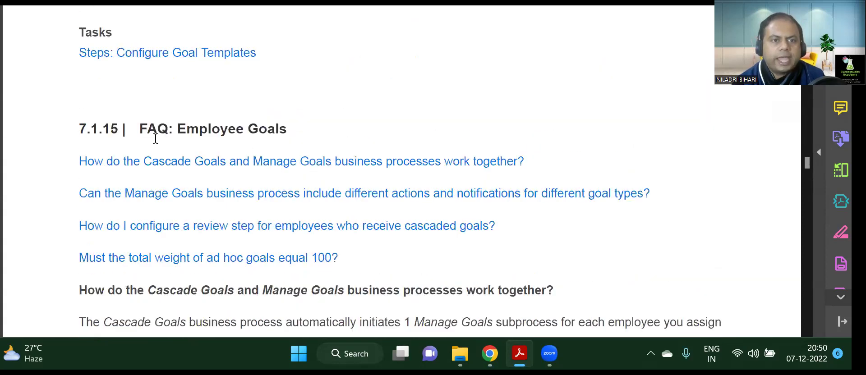
pyautogui.moveTo(137, 129); pyautogui.dragTo(308, 131)
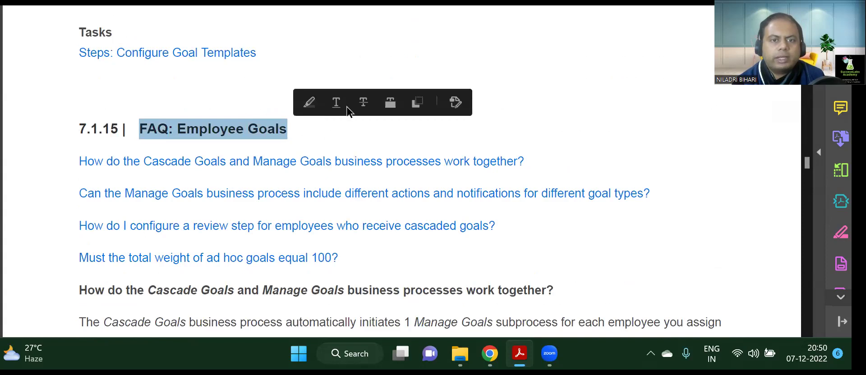
pyautogui.click(309, 103)
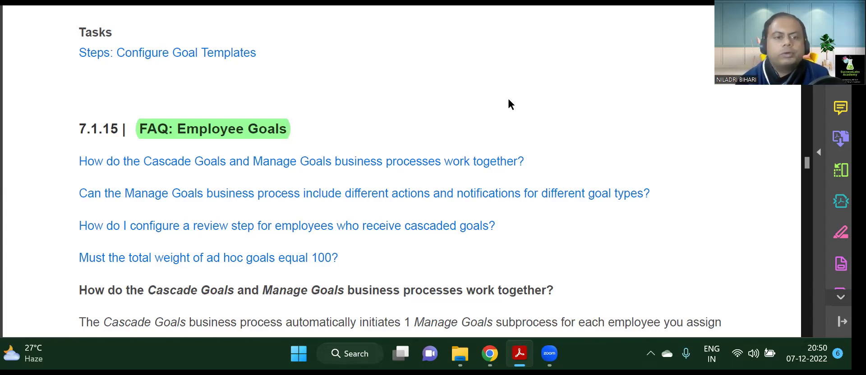
# Step: Highlight the FAQ question "Must the total weight of ad hoc goals equal 100?" above its answer in green
pyautogui.scroll(-4, 433, 163)
pyautogui.scroll(-8, 442, 166)
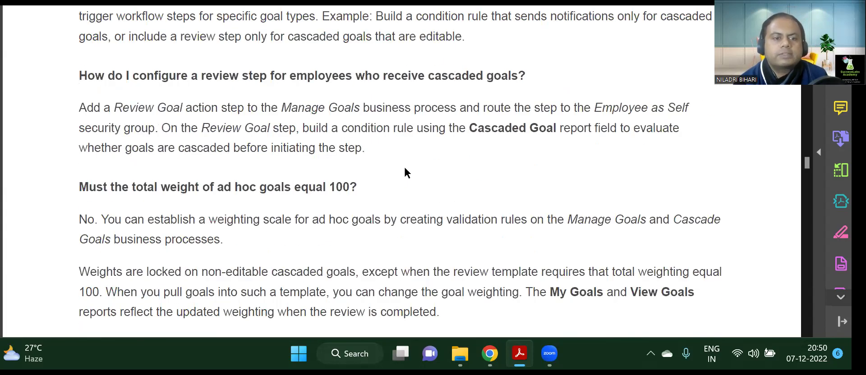
pyautogui.scroll(-1, 404, 173)
pyautogui.scroll(-3, 333, 176)
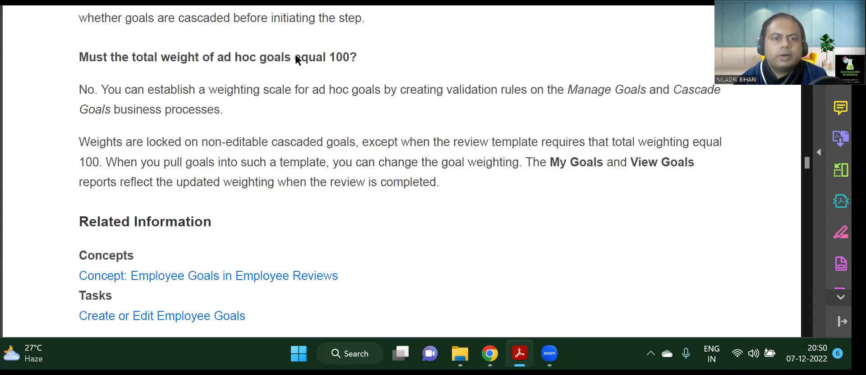
pyautogui.moveTo(80, 58); pyautogui.dragTo(360, 57)
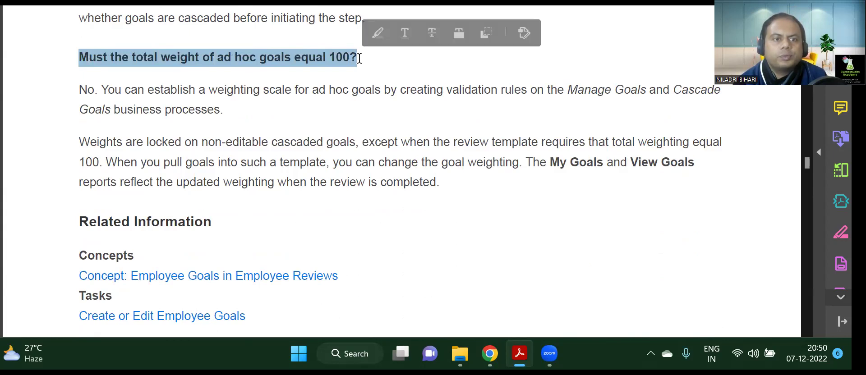
pyautogui.click(378, 32)
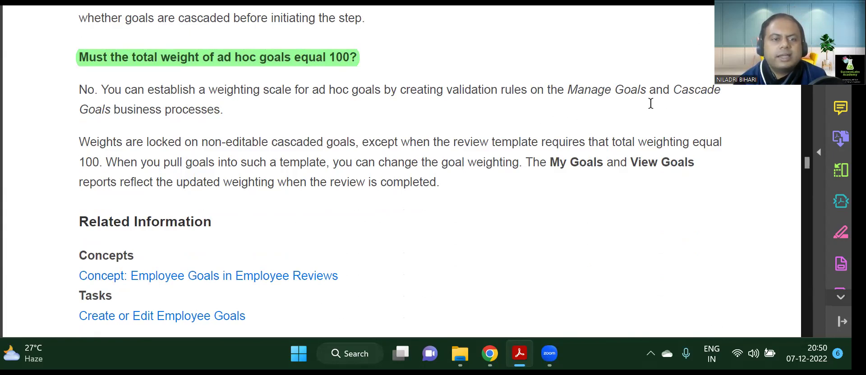
# Step: Read from the FAQ's Related Information on to section 7.2 Development Items and the prerequisites of 7.2.1
pyautogui.scroll(-5, 257, 192)
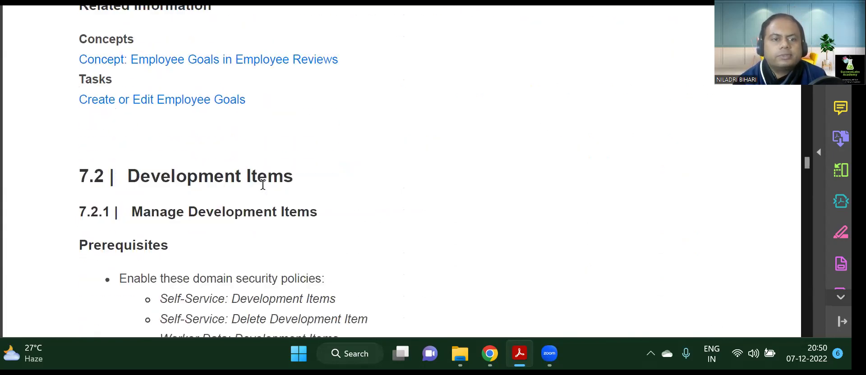
pyautogui.scroll(2, 325, 183)
pyautogui.scroll(5, 331, 180)
pyautogui.scroll(-5, 332, 181)
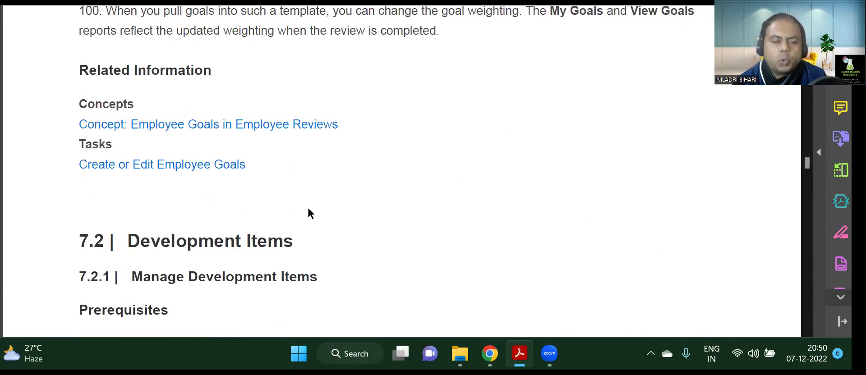
pyautogui.scroll(3, 293, 219)
pyautogui.scroll(-4, 275, 257)
pyautogui.scroll(-4, 268, 241)
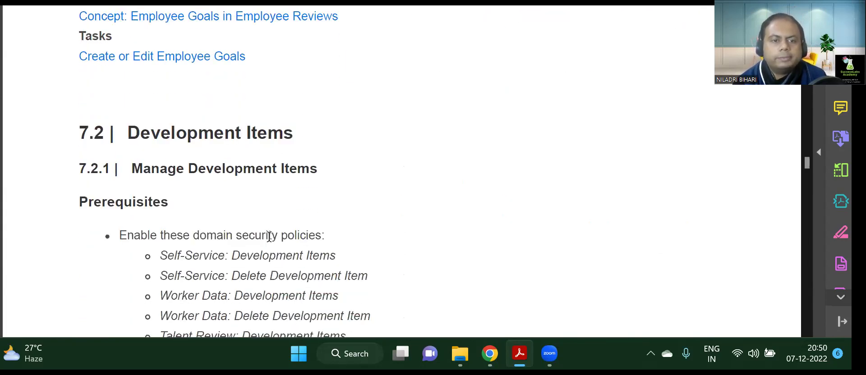
# Step: Switch to the "7. Talent : 1348-1719" notes page in the browser and make the word "Goal" in entry 7.1 bold
pyautogui.scroll(4, 254, 215)
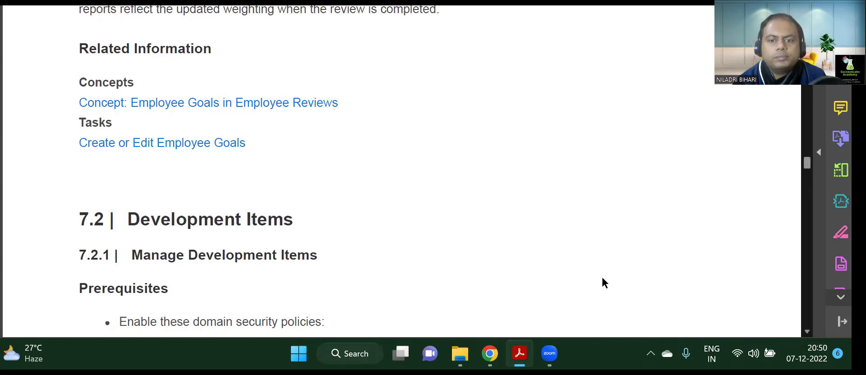
pyautogui.hotkey('alt', 'Tab')
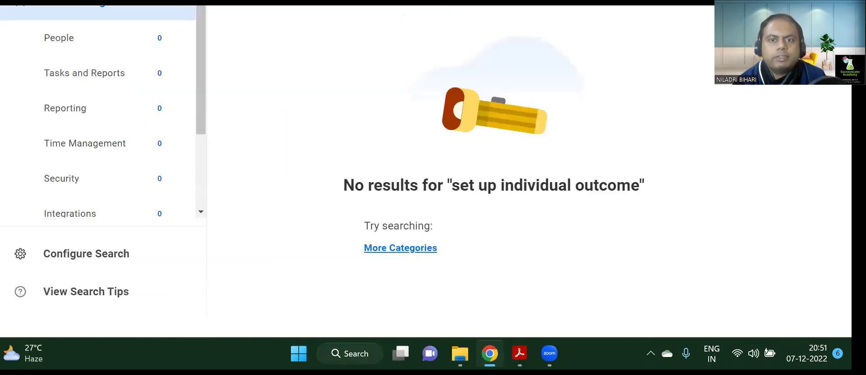
pyautogui.hotkey('alt', 'Tab')
pyautogui.scroll(5, 408, 110)
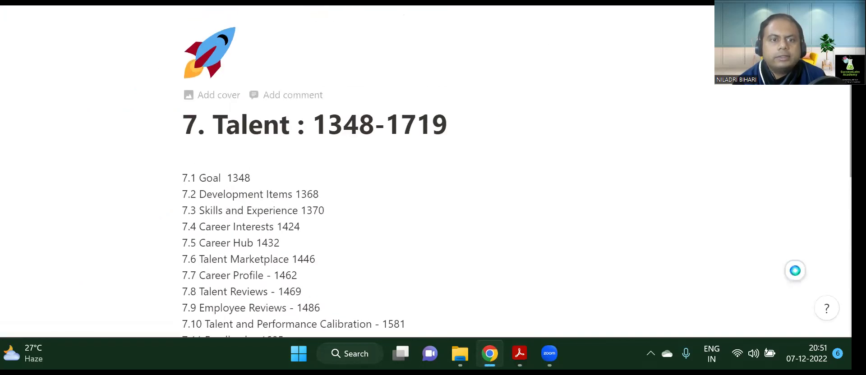
pyautogui.scroll(-1, 248, 191)
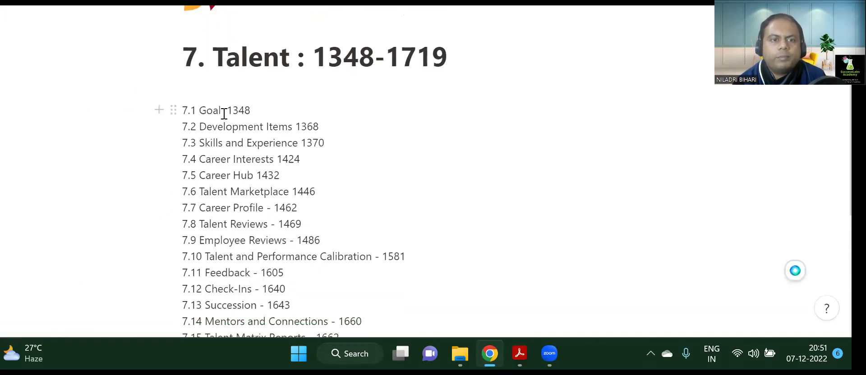
pyautogui.moveTo(225, 113); pyautogui.dragTo(199, 110)
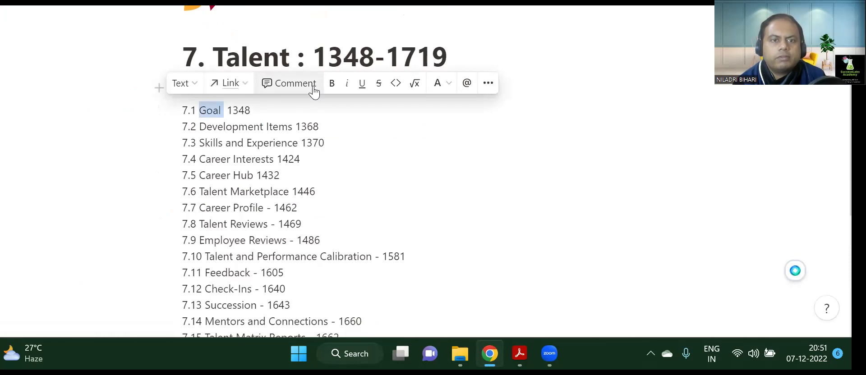
pyautogui.click(332, 83)
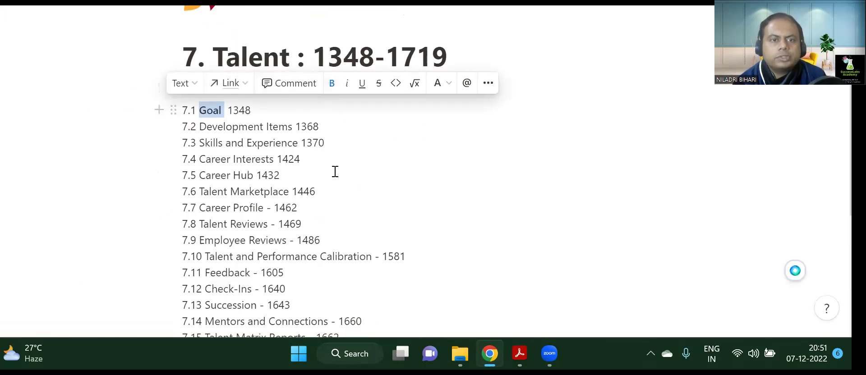
# Step: Try to colour the text of the Talent section list green and deselect the list
pyautogui.click(488, 83)
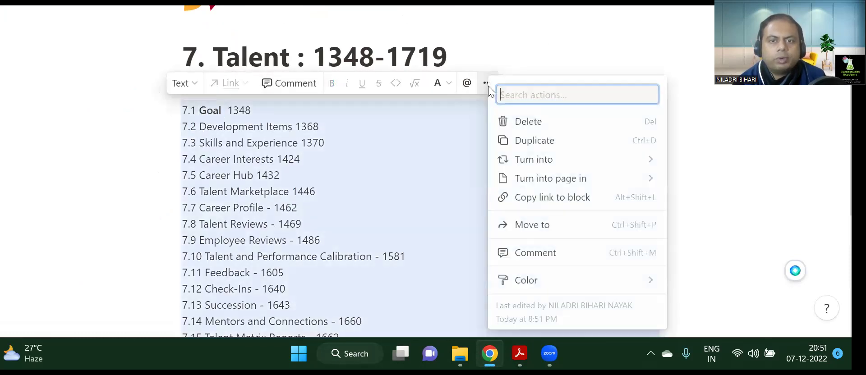
pyautogui.moveTo(586, 281)
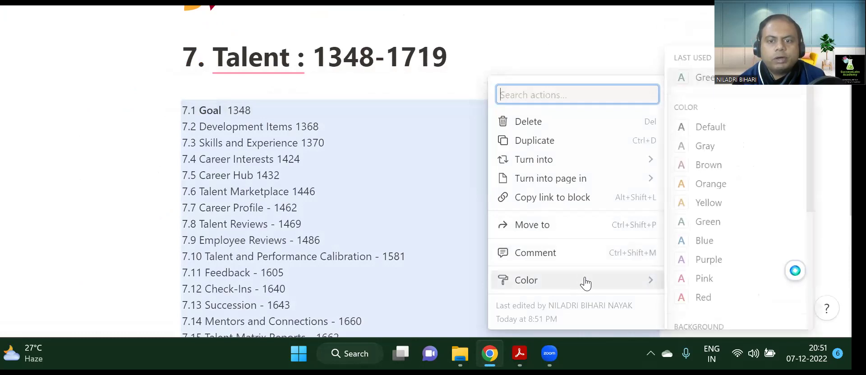
pyautogui.click(700, 221)
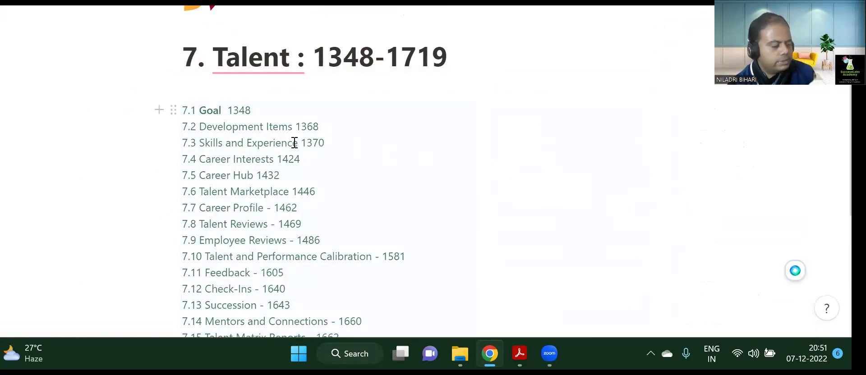
pyautogui.press('Escape')
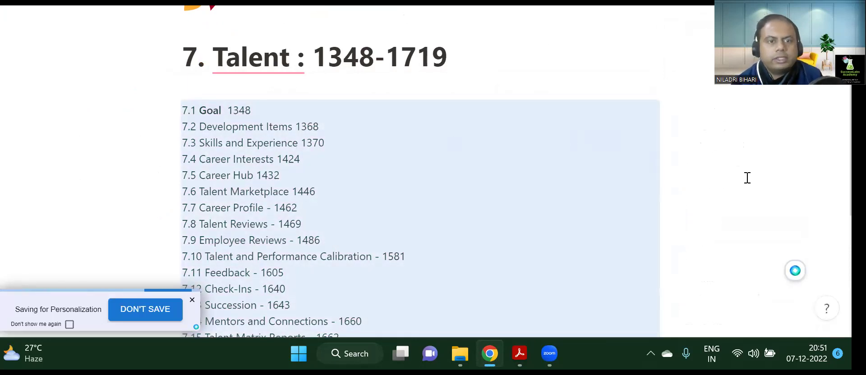
pyautogui.click(744, 177)
# Step: Review the Talent section list in the notes and return to section 7.2 Development Items in the PDF guide
pyautogui.scroll(-5, 265, 169)
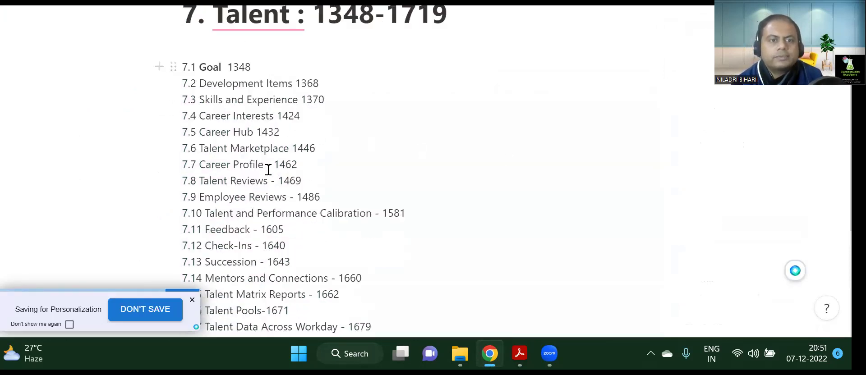
pyautogui.scroll(6, 302, 250)
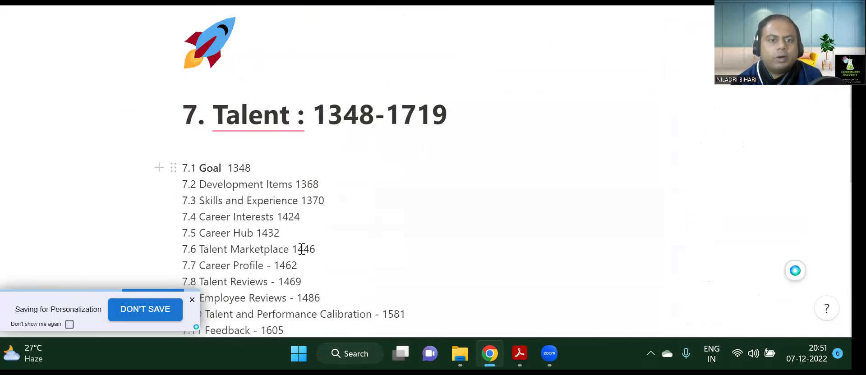
pyautogui.scroll(-5, 302, 249)
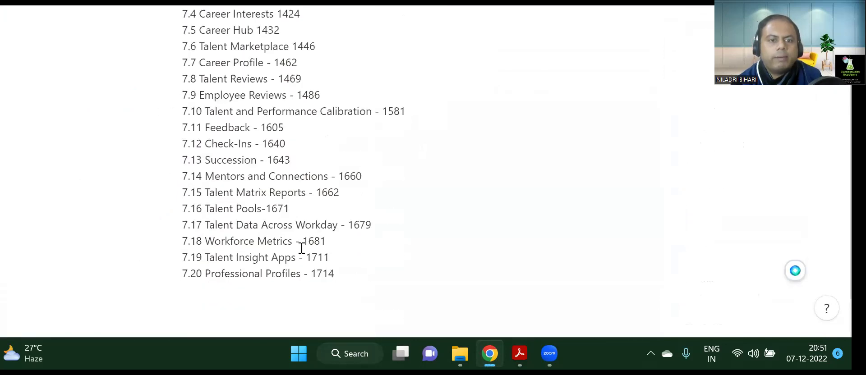
pyautogui.scroll(2, 301, 247)
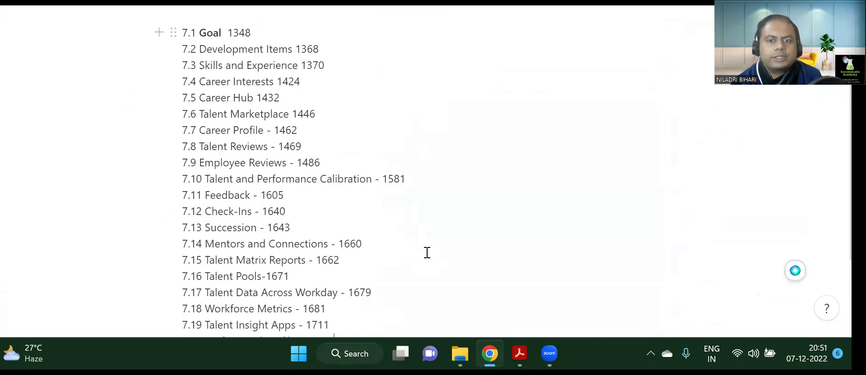
pyautogui.hotkey('alt', 'Tab')
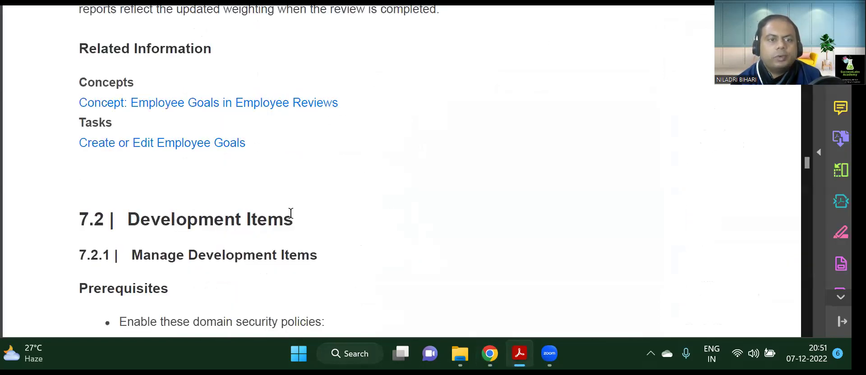
pyautogui.scroll(-5, 335, 177)
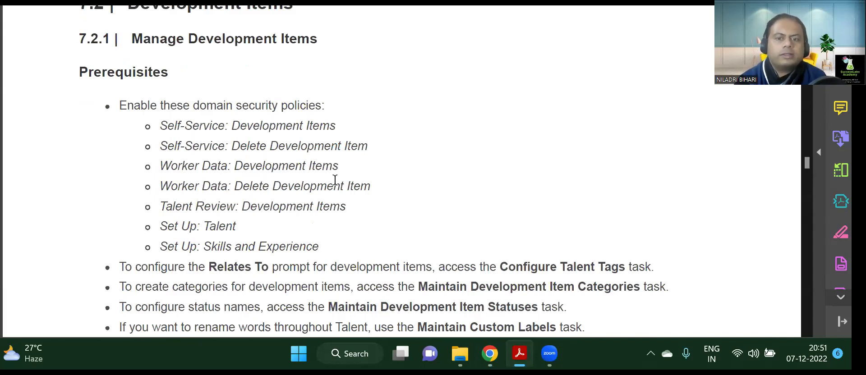
pyautogui.scroll(2, 318, 158)
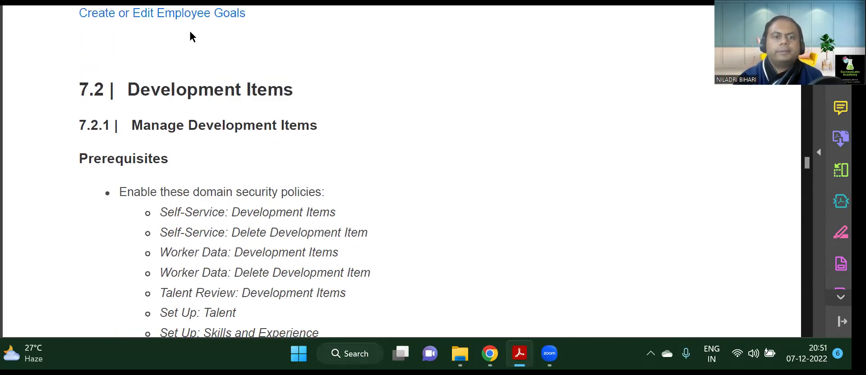